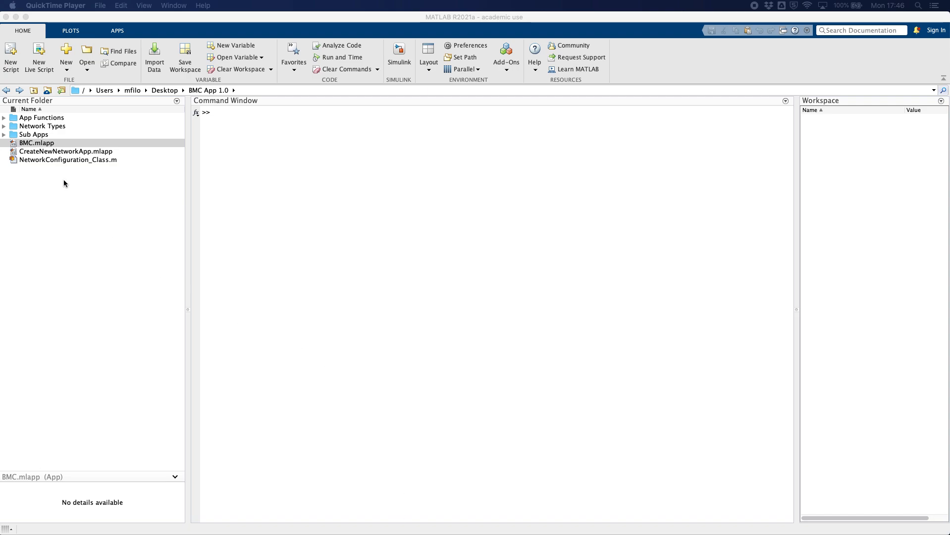
- Open and run BMC.mlapp from the current folder, and minimize the App Designer and main MATLAB windows
{"action": "left_click", "coordinate": [30, 169]}
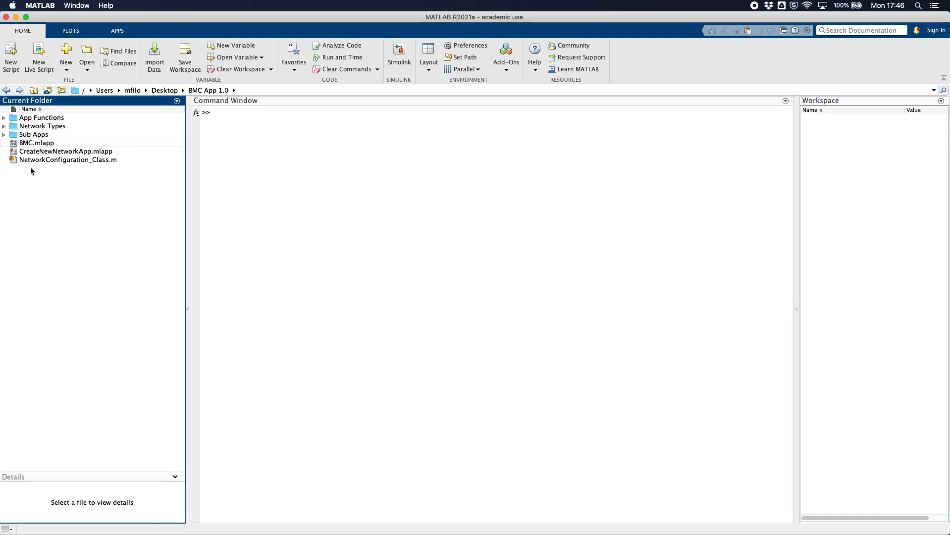
{"action": "left_click", "coordinate": [43, 143]}
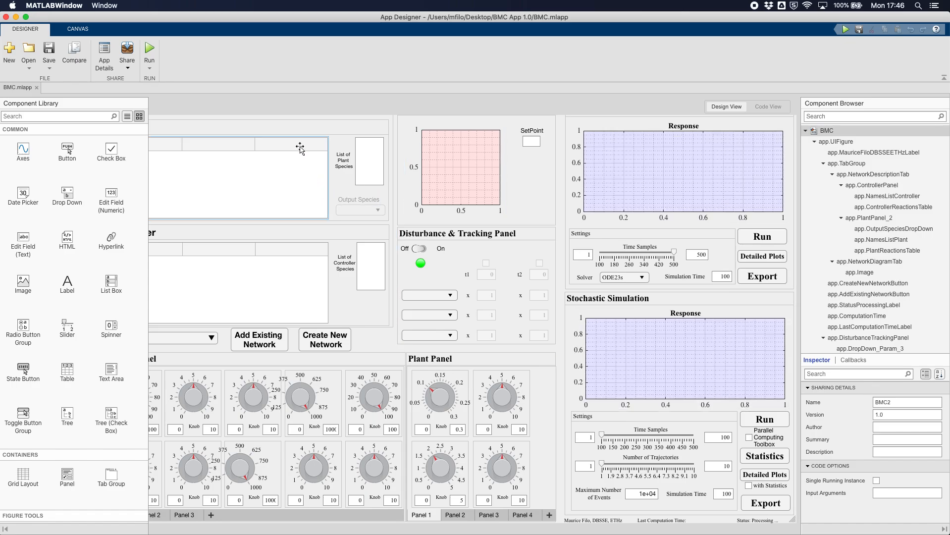
{"action": "scroll", "coordinate": [300, 148], "scroll_direction": "left", "scroll_amount": 3}
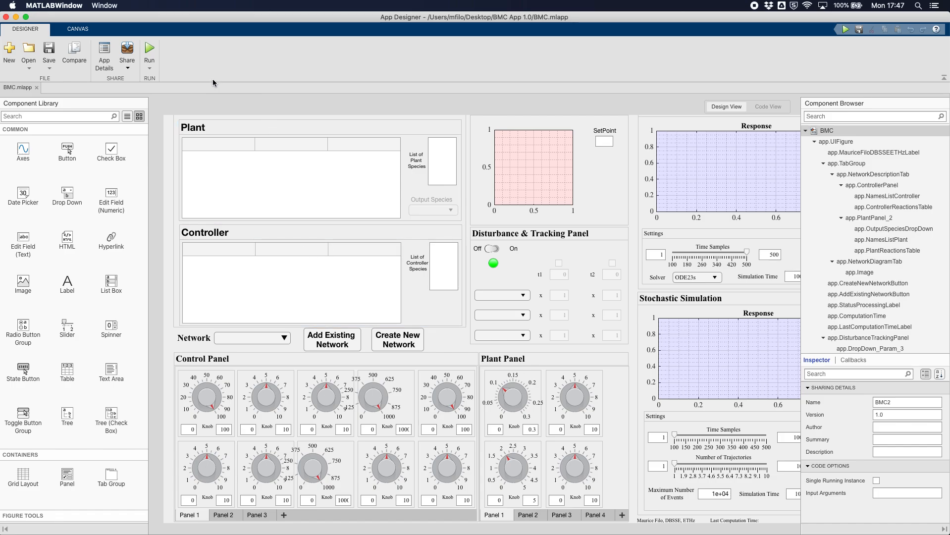
{"action": "left_click", "coordinate": [150, 49]}
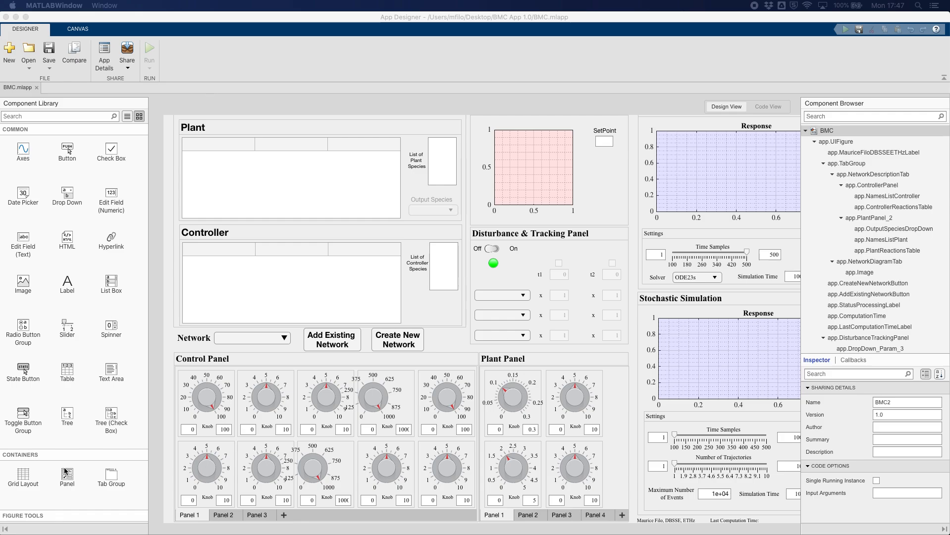
{"action": "left_click", "coordinate": [16, 16]}
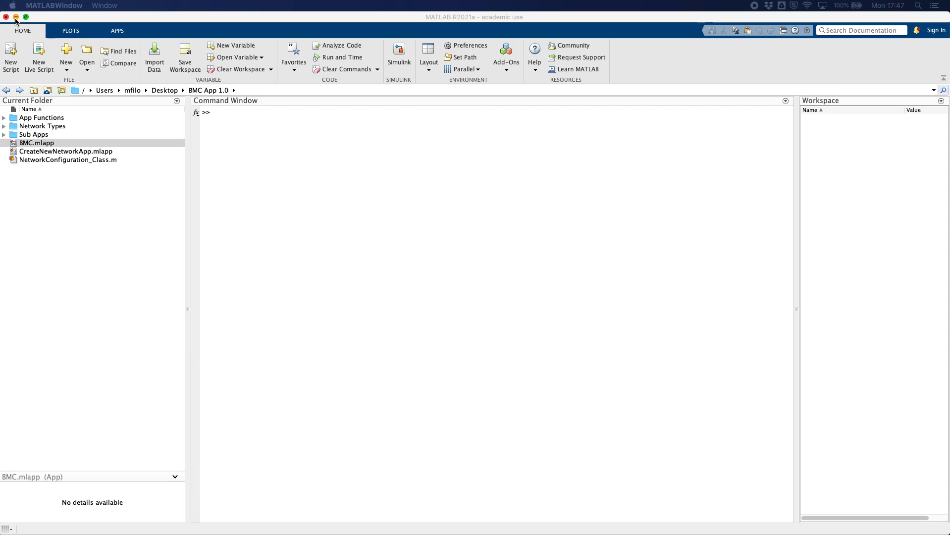
{"action": "left_click", "coordinate": [16, 17]}
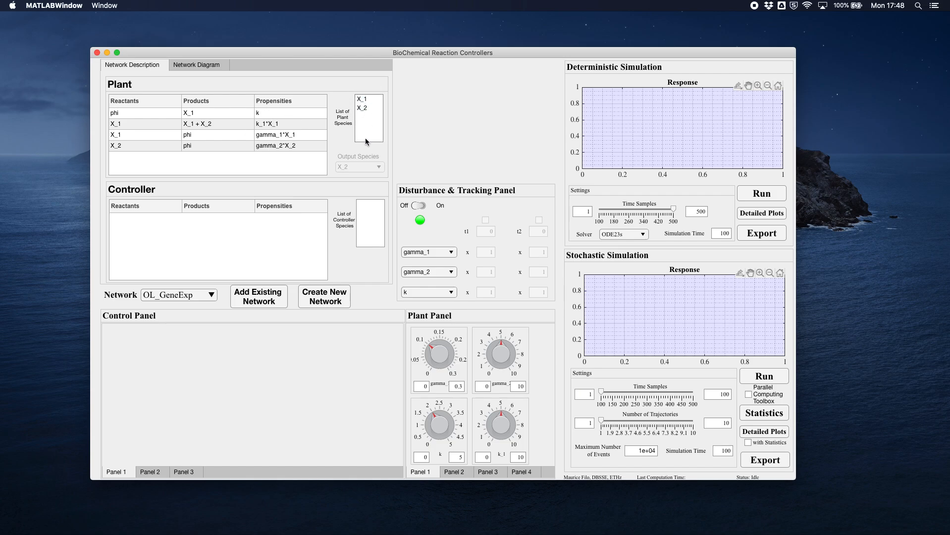
- Review the diagram and reaction description of the OL_GeneExp network and check the list of available networks
{"action": "left_click", "coordinate": [202, 67]}
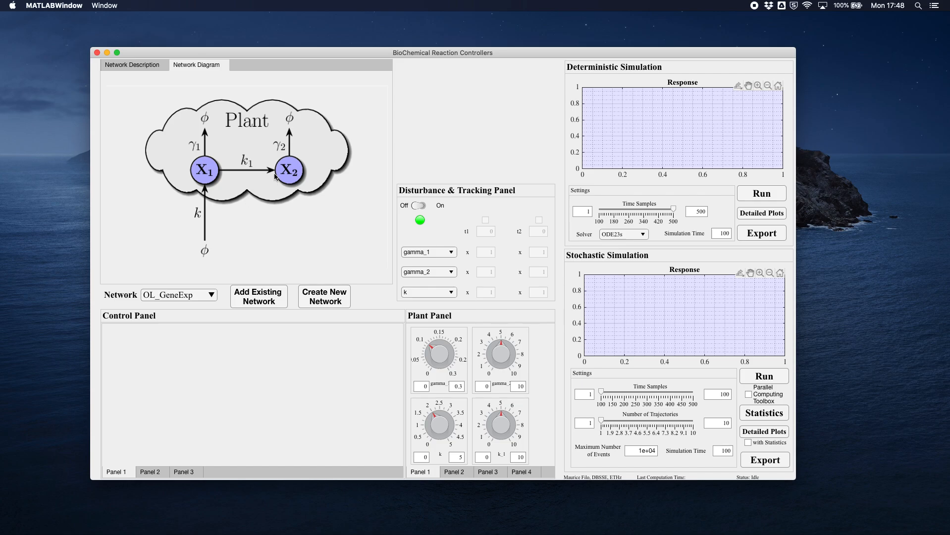
{"action": "left_click", "coordinate": [144, 65]}
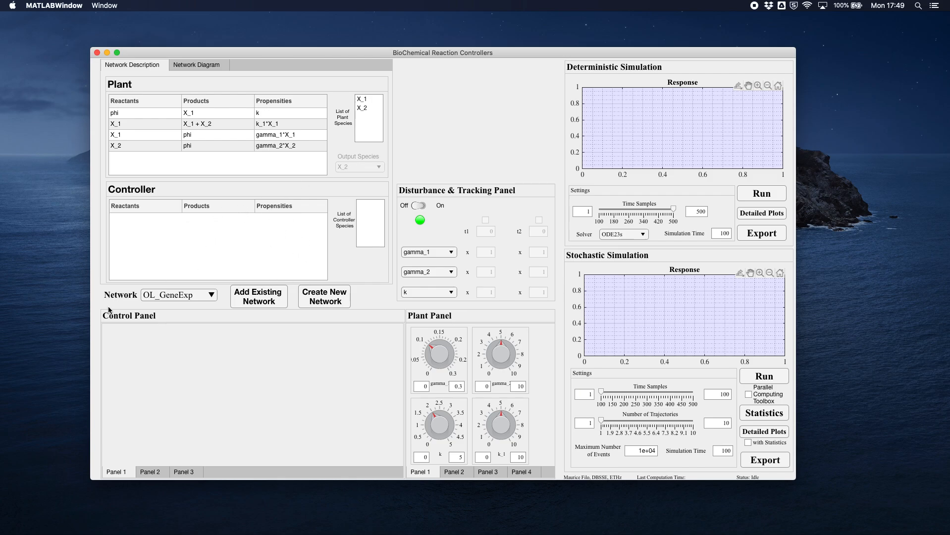
{"action": "left_click", "coordinate": [208, 296]}
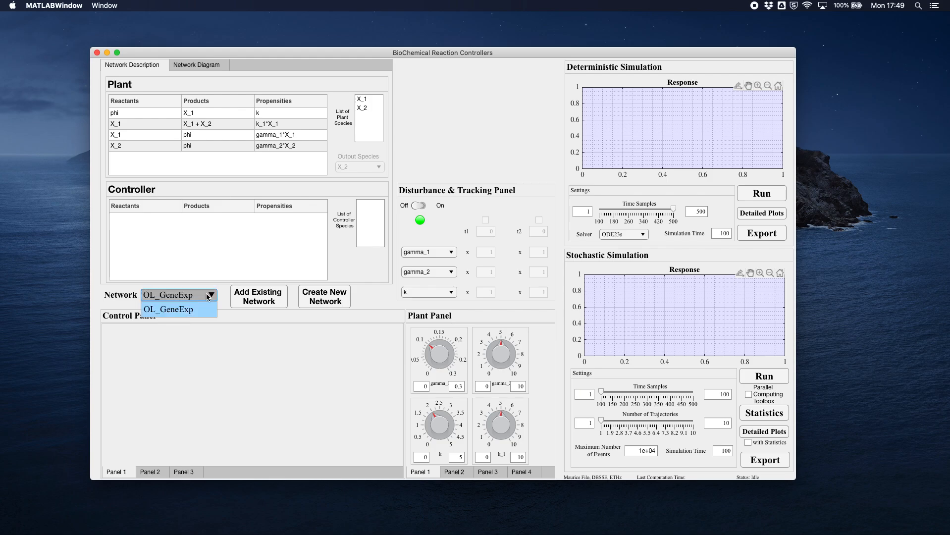
{"action": "left_click", "coordinate": [208, 296]}
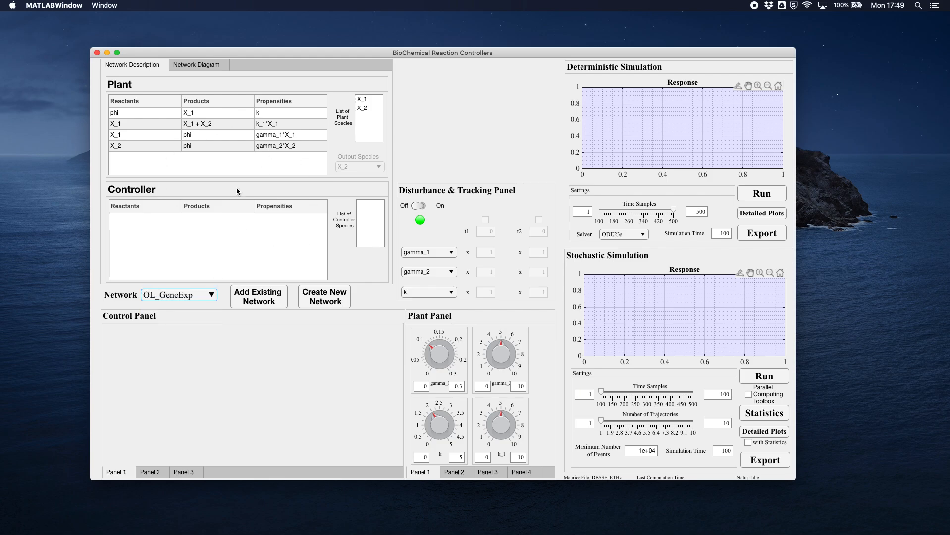
{"action": "left_click", "coordinate": [206, 296]}
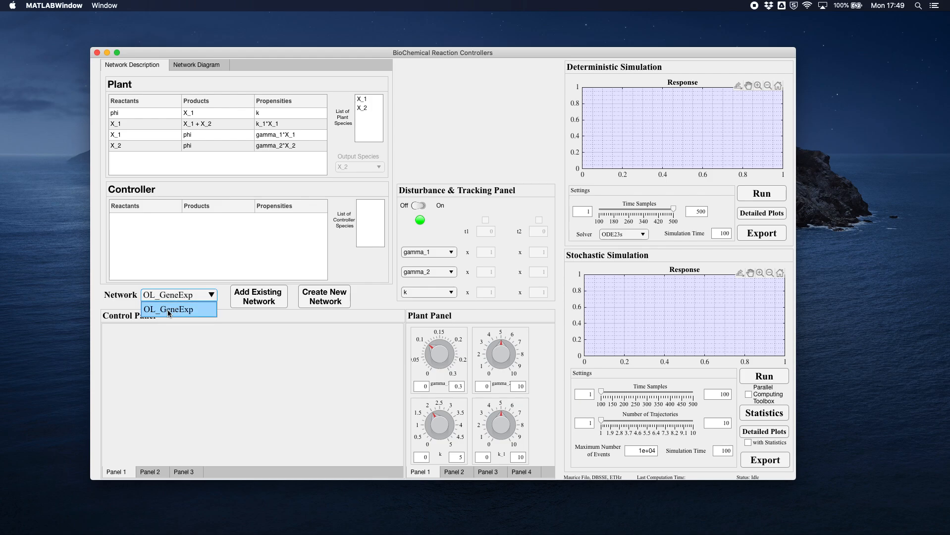
{"action": "left_click", "coordinate": [195, 300]}
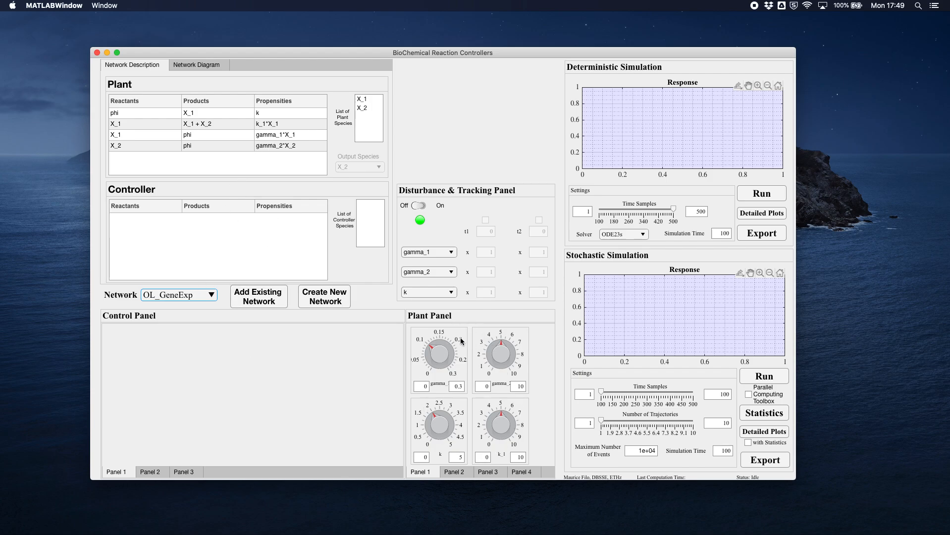
{"action": "left_click", "coordinate": [201, 66]}
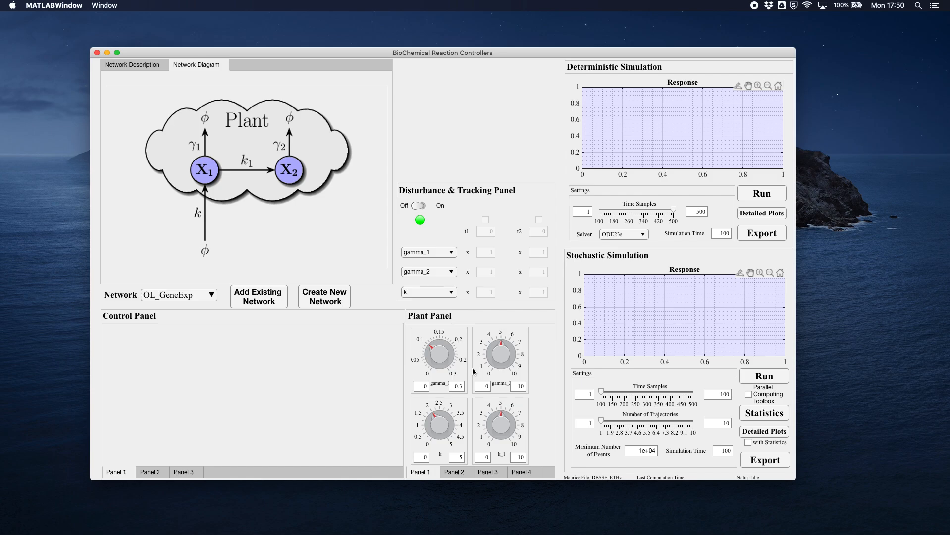
- Set the upper limit of the gamma_1 plant knob to 1 and turn the knob to between 0.1 and 0.2
{"action": "mouse_move", "coordinate": [432, 346]}
{"action": "left_mouse_down"}
{"action": "mouse_move", "coordinate": [447, 341]}
{"action": "mouse_move", "coordinate": [430, 346]}
{"action": "left_mouse_up"}
{"action": "type", "text": "1"}
{"action": "key", "text": "Return"}
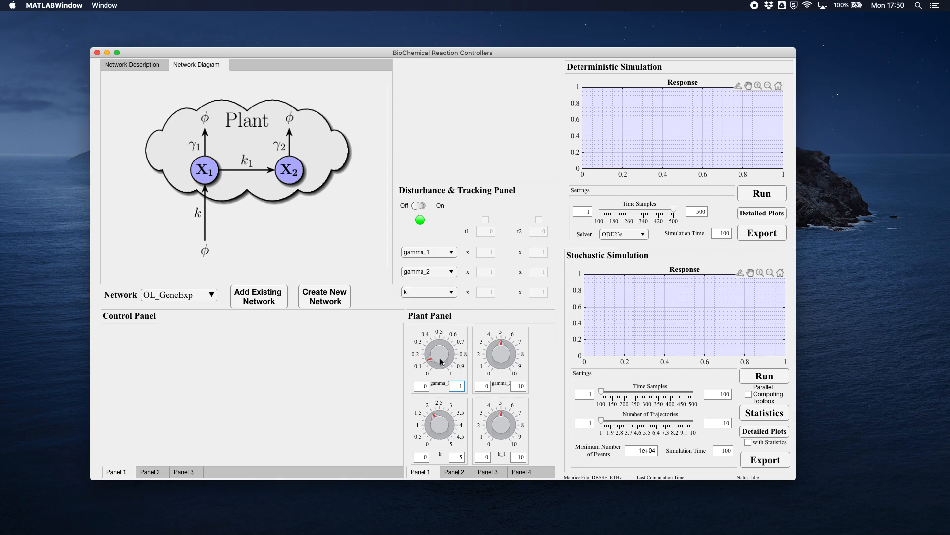
{"action": "mouse_move", "coordinate": [429, 348]}
{"action": "left_mouse_down"}
{"action": "mouse_move", "coordinate": [455, 350]}
{"action": "mouse_move", "coordinate": [422, 348]}
{"action": "mouse_move", "coordinate": [422, 361]}
{"action": "left_mouse_up"}
- Look through Panels 2 to 4 of the Plant Panel and return to Panel 1
{"action": "left_click", "coordinate": [454, 473]}
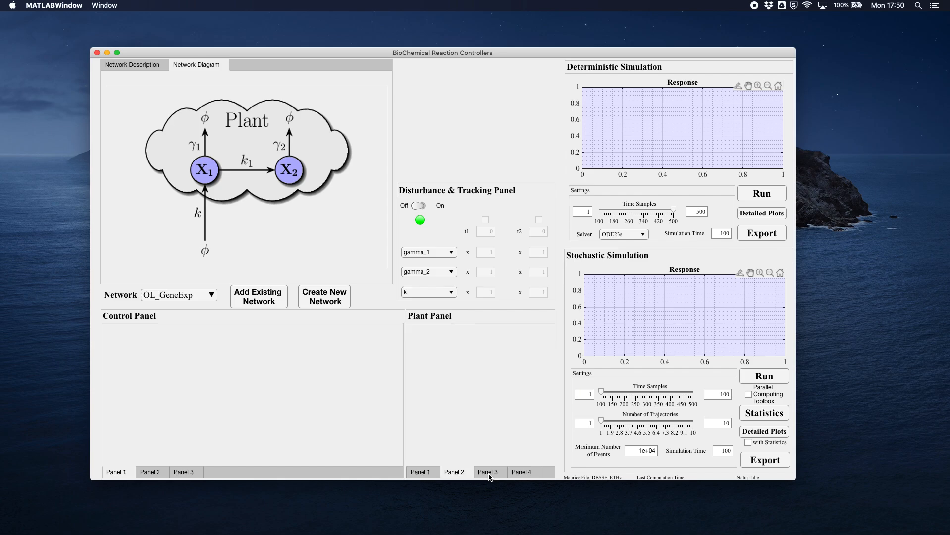
{"action": "left_click", "coordinate": [488, 473]}
{"action": "left_click", "coordinate": [528, 474]}
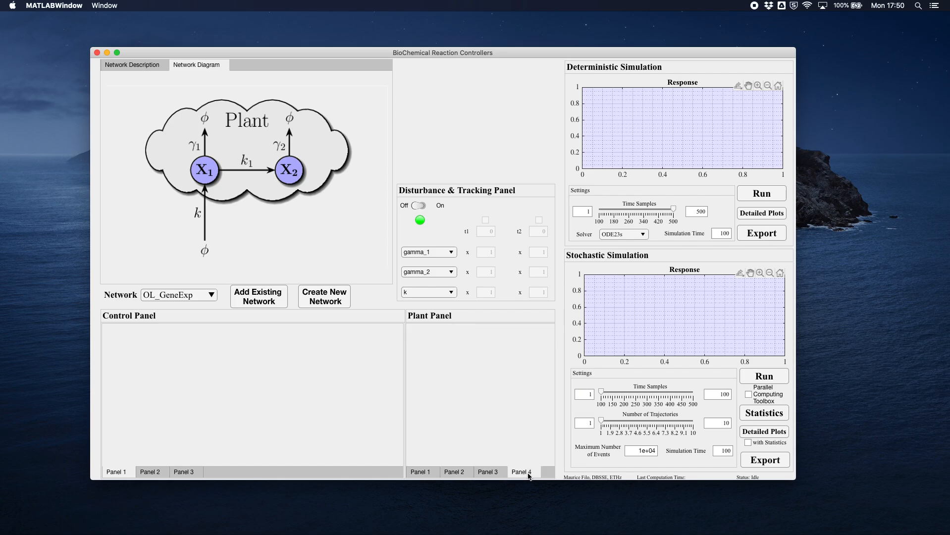
{"action": "left_click", "coordinate": [492, 473]}
{"action": "left_click", "coordinate": [455, 471]}
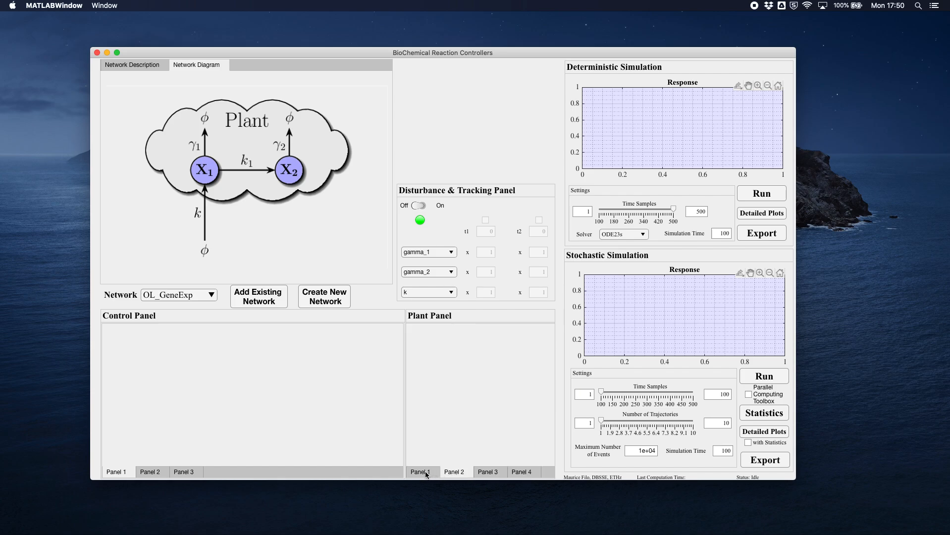
{"action": "left_click", "coordinate": [427, 473]}
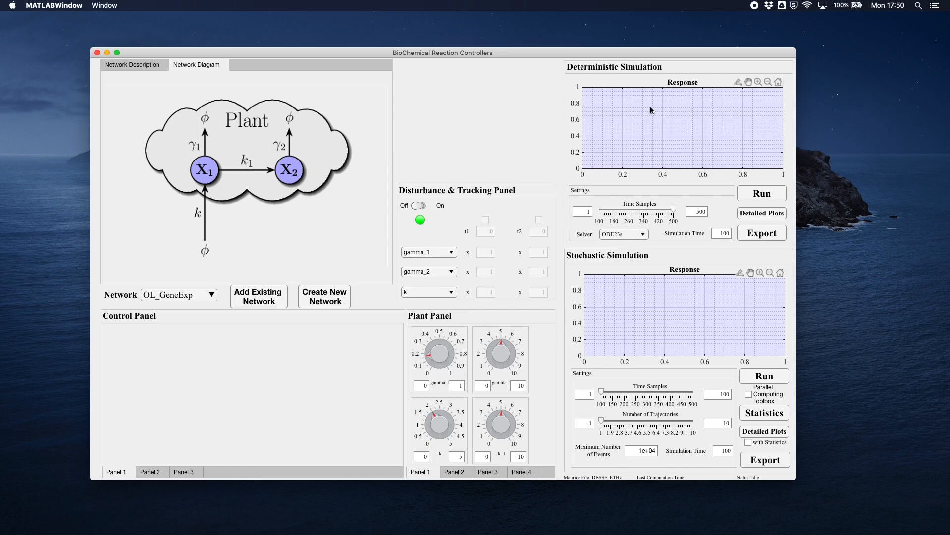
- Return to the network description and run the deterministic simulation
{"action": "left_click", "coordinate": [143, 65]}
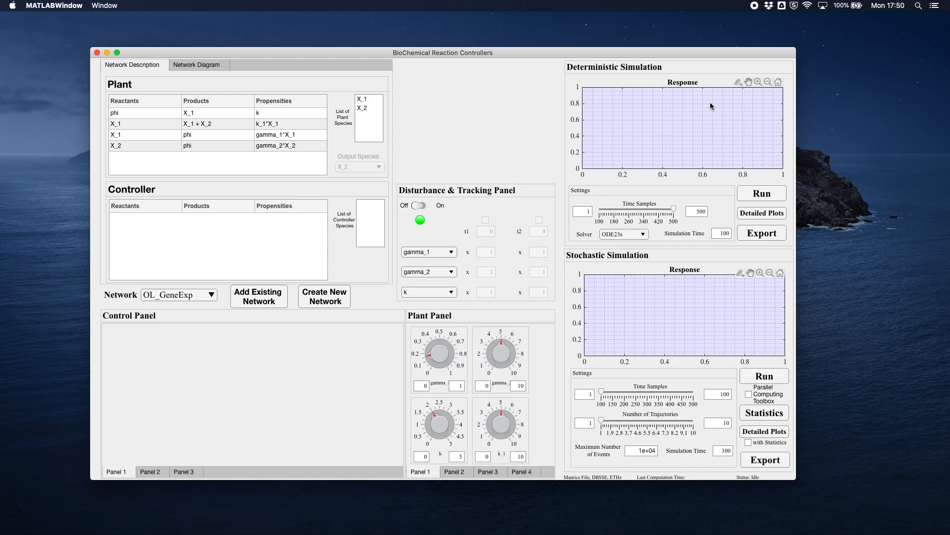
{"action": "left_click", "coordinate": [763, 195]}
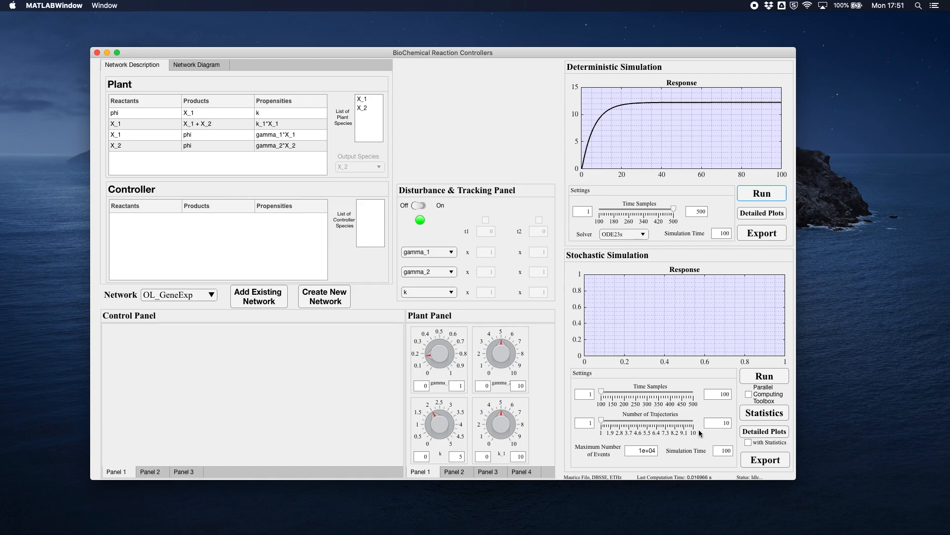
- Raise the upper limit for the stochastic simulation's number of trajectories to 1000 and set the slider to its maximum
{"action": "left_click_drag", "start_coordinate": [602, 421], "coordinate": [676, 429]}
{"action": "double_click", "coordinate": [722, 424]}
{"action": "type", "text": "1000"}
{"action": "key", "text": "Return"}
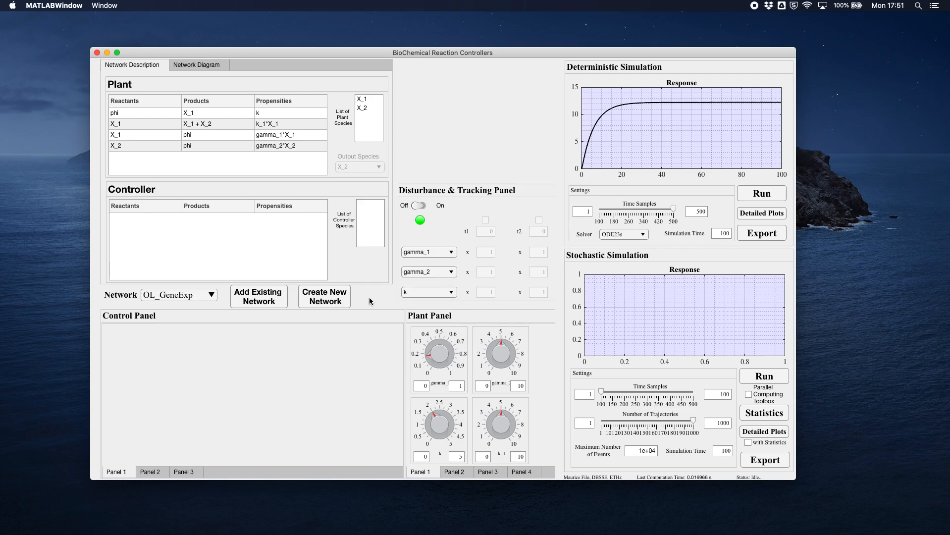
- Start creating a new network and move the Construct New Network window aside so the network description is uncovered
{"action": "left_click", "coordinate": [324, 301]}
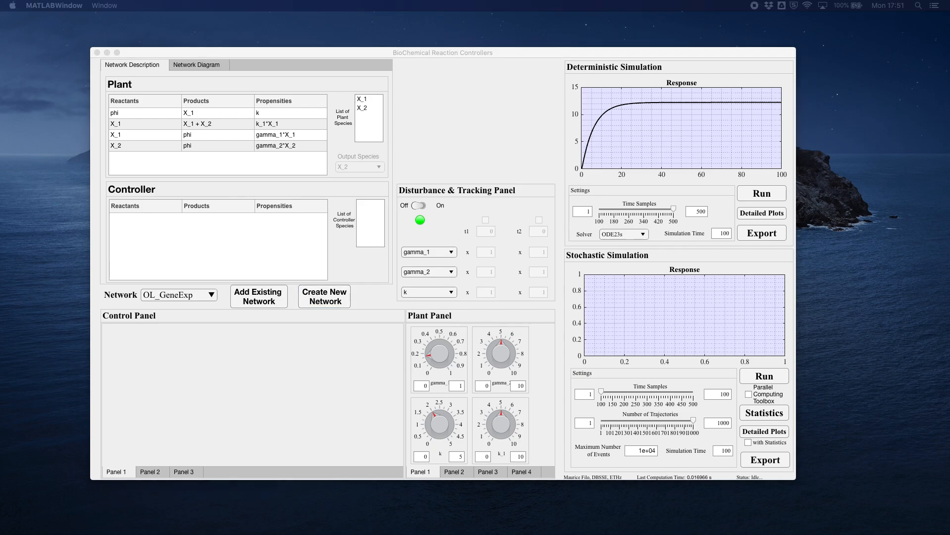
{"action": "left_click_drag", "start_coordinate": [233, 188], "coordinate": [388, 59]}
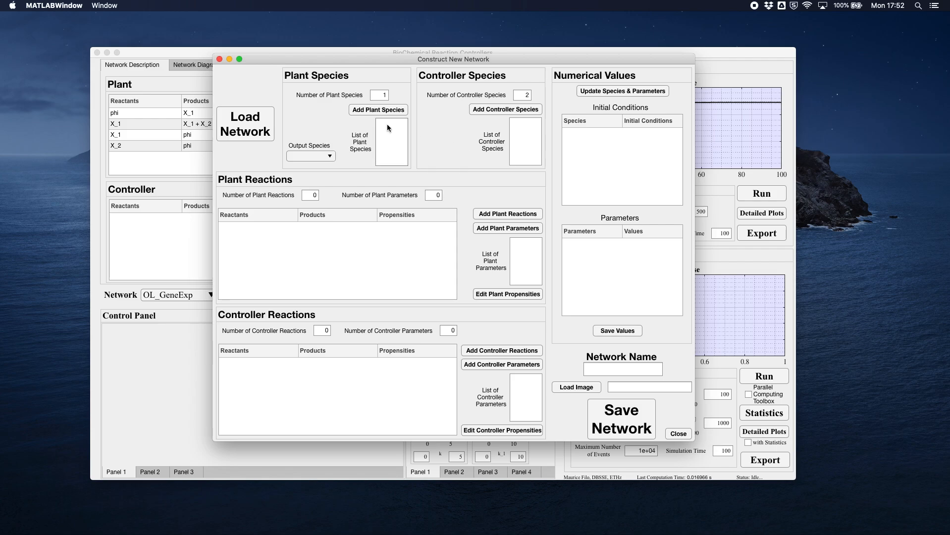
{"action": "left_click_drag", "start_coordinate": [319, 61], "coordinate": [548, 63]}
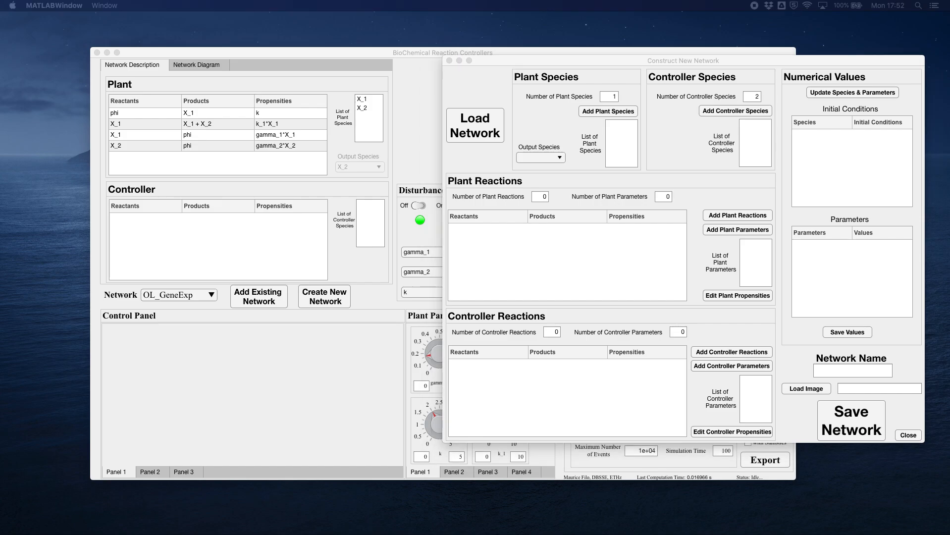
- Switch to aPI Deg Gene Expression.pdf in Acrobat Reader, collapse its tools pane, and arrange it side by side with the Construct New Network window
{"action": "left_click_drag", "start_coordinate": [149, 534], "coordinate": [97, 44]}
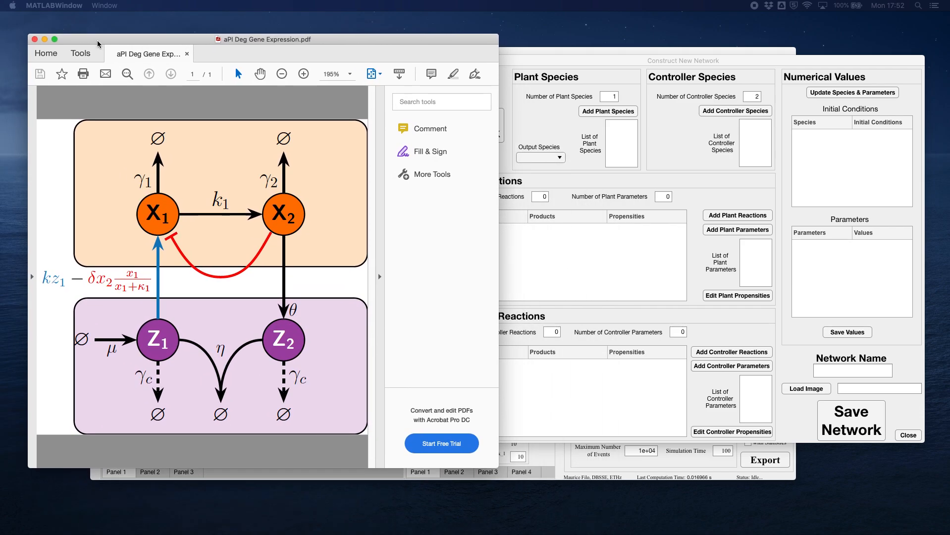
{"action": "left_click", "coordinate": [380, 275]}
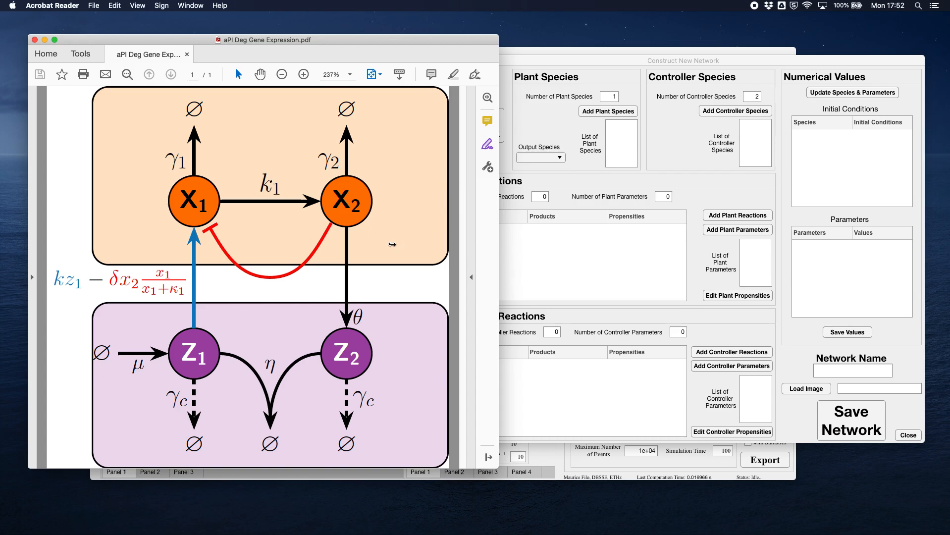
{"action": "left_click_drag", "start_coordinate": [498, 243], "coordinate": [444, 234]}
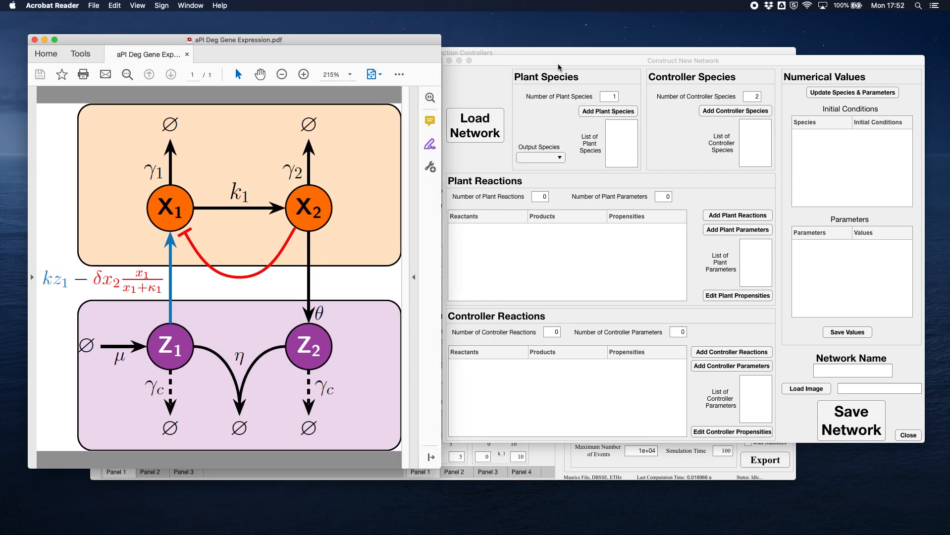
{"action": "left_click_drag", "start_coordinate": [558, 66], "coordinate": [434, 534]}
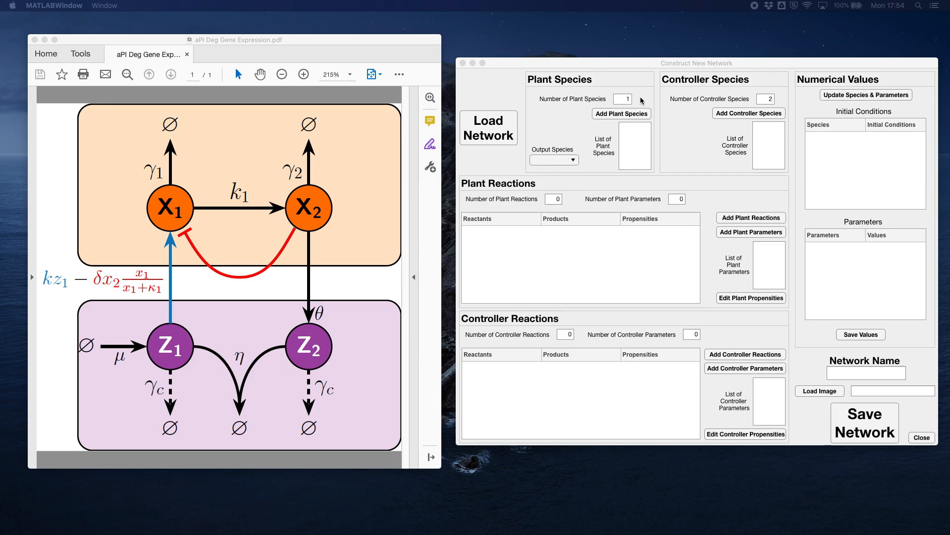
{"action": "left_click_drag", "start_coordinate": [630, 66], "coordinate": [623, 59]}
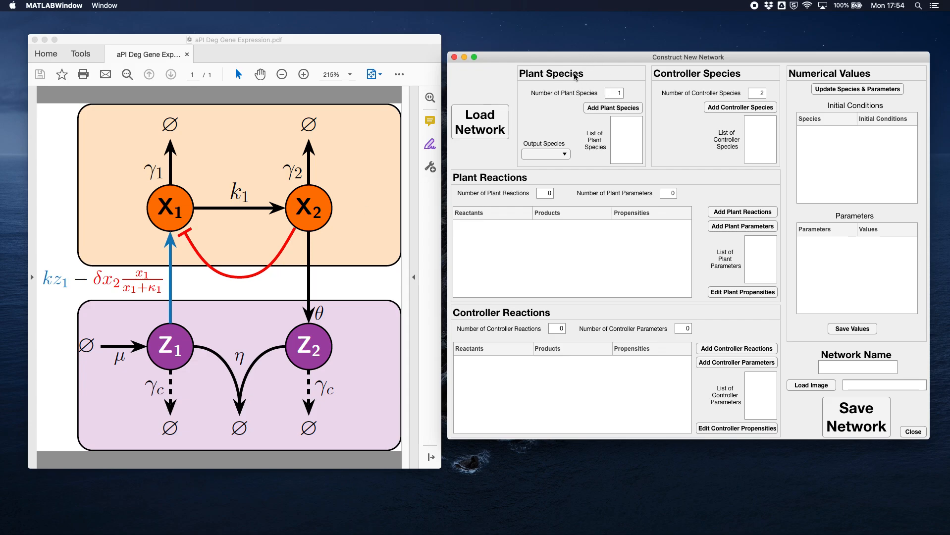
- Set the number of plant species to 2 and add the plant species X_1 and X_2
{"action": "left_click", "coordinate": [617, 93]}
{"action": "type", "text": "2"}
{"action": "key", "text": "Return"}
{"action": "left_click", "coordinate": [622, 108]}
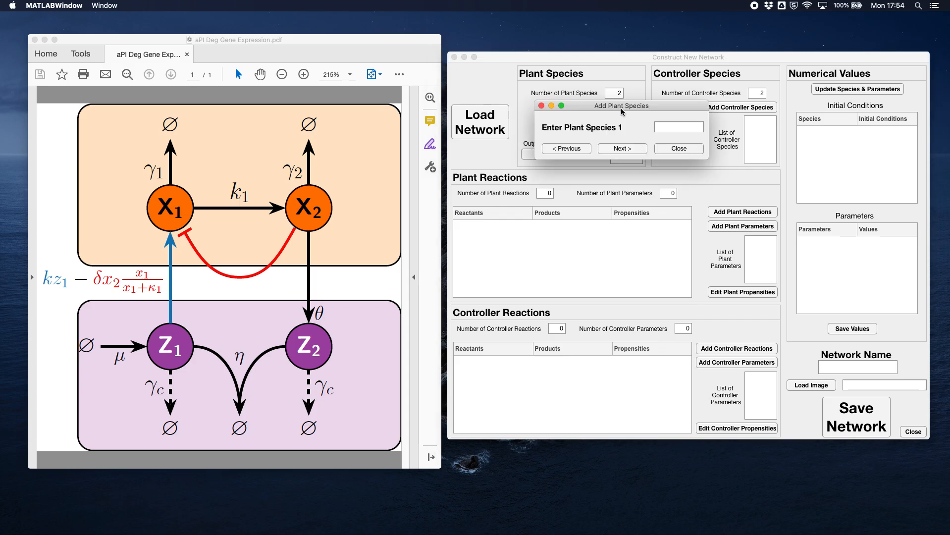
{"action": "left_click_drag", "start_coordinate": [619, 110], "coordinate": [620, 118]}
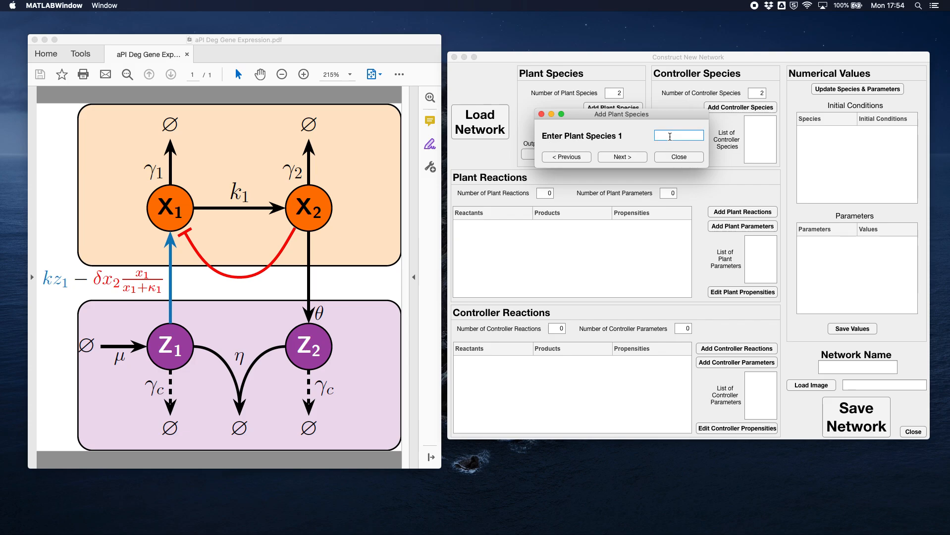
{"action": "type", "text": "X_2"}
{"action": "left_click", "coordinate": [622, 157]}
{"action": "type", "text": "X_2"}
{"action": "left_click", "coordinate": [629, 156]}
{"action": "left_click", "coordinate": [689, 157]}
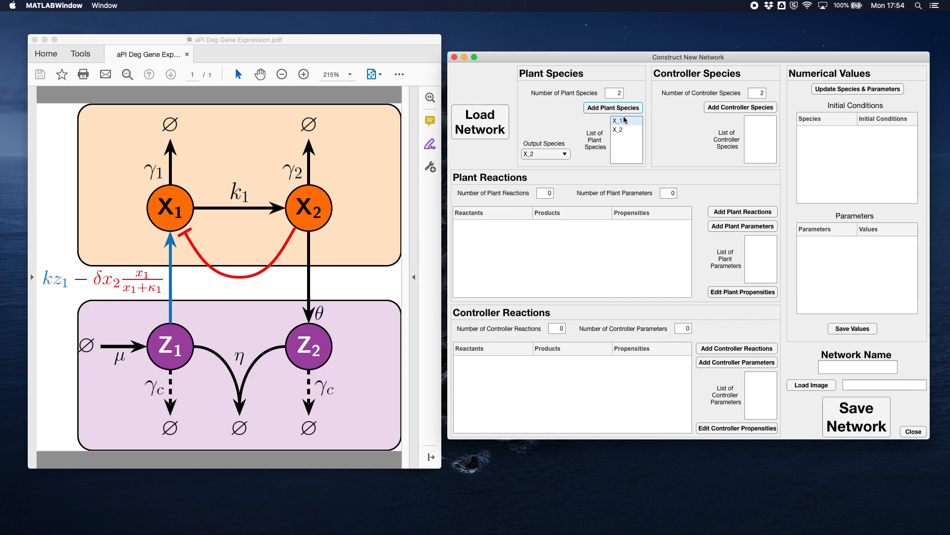
- Choose X_2 as the output species of the plant
{"action": "left_click", "coordinate": [559, 152]}
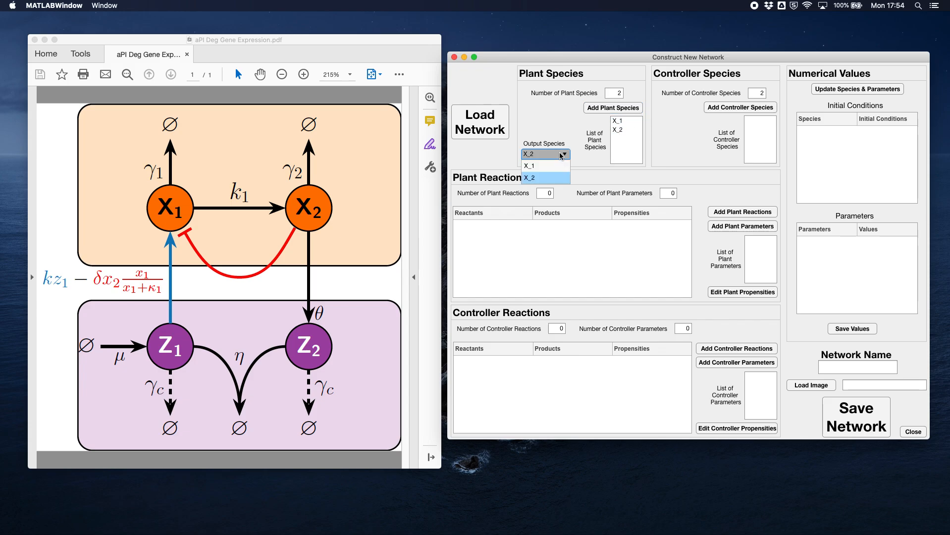
{"action": "left_click", "coordinate": [550, 177]}
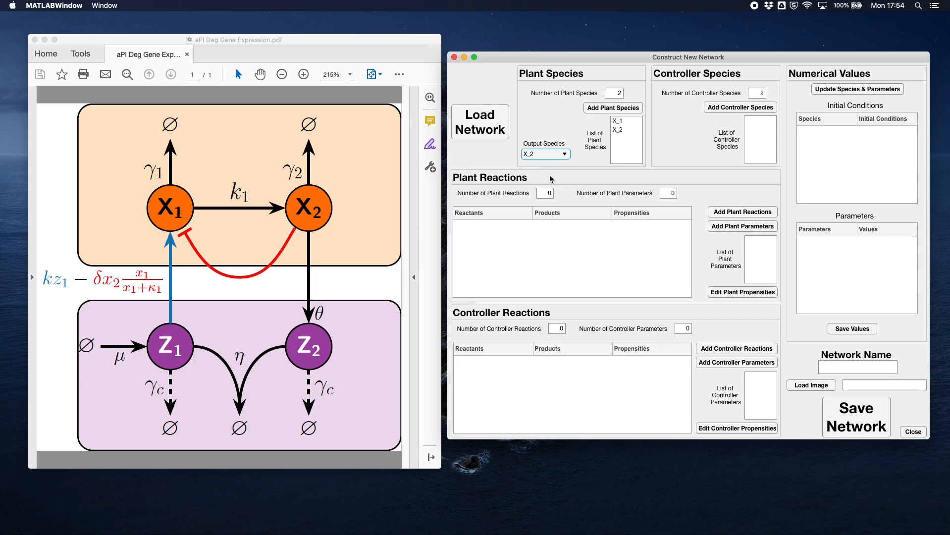
- Add the two controller species Z_1 and Z_2 to the network
{"action": "left_click", "coordinate": [753, 110]}
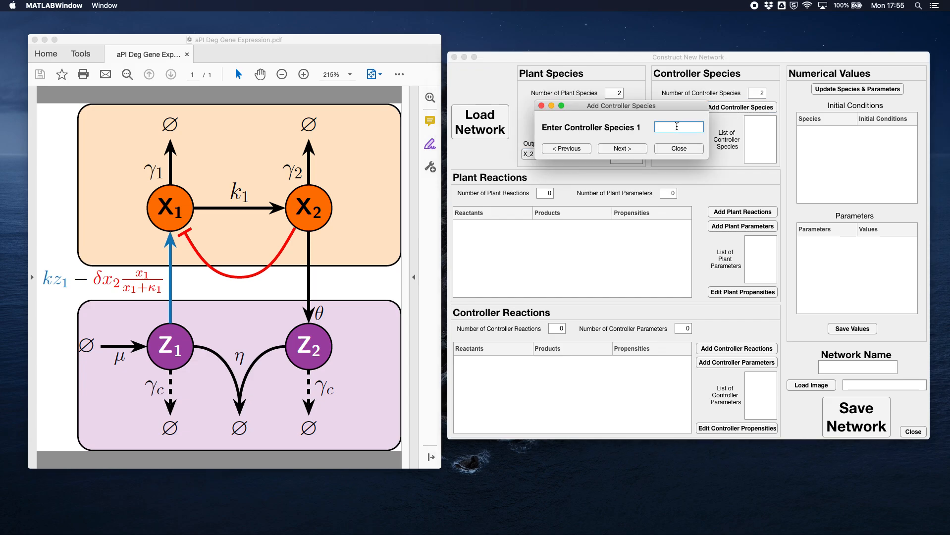
{"action": "type", "text": "Z_1"}
{"action": "left_click", "coordinate": [622, 148]}
{"action": "type", "text": "Z_2"}
{"action": "left_click", "coordinate": [618, 150]}
{"action": "left_click", "coordinate": [685, 150]}
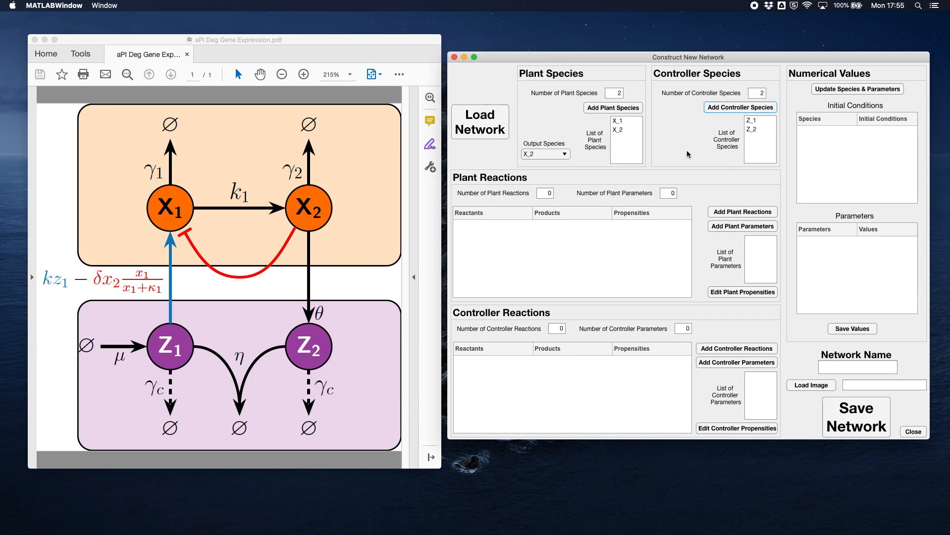
{"action": "left_click", "coordinate": [752, 129]}
- Set both the number of plant reactions and the number of plant parameters to 3
{"action": "left_click", "coordinate": [546, 193]}
{"action": "type", "text": "3"}
{"action": "key", "text": "Return"}
{"action": "left_click", "coordinate": [668, 194]}
{"action": "left_click", "coordinate": [699, 194]}
- Start adding the plant reactions and define plant reaction 1 with reactant X_1 and products X_1 + X_2
{"action": "left_click", "coordinate": [749, 217]}
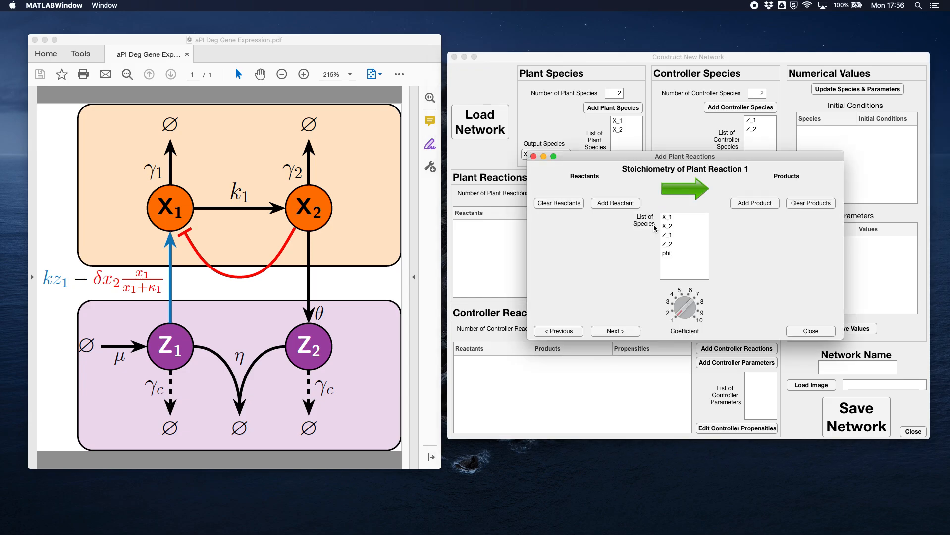
{"action": "left_click_drag", "start_coordinate": [662, 156], "coordinate": [638, 139]}
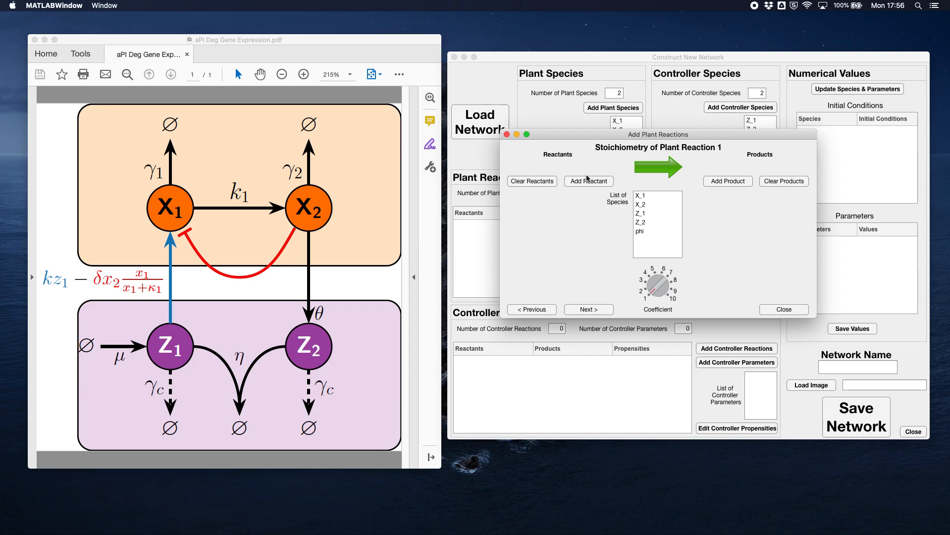
{"action": "left_click", "coordinate": [638, 204]}
{"action": "left_click", "coordinate": [648, 196]}
{"action": "left_click", "coordinate": [649, 195]}
{"action": "left_click", "coordinate": [588, 181]}
{"action": "left_click", "coordinate": [730, 182]}
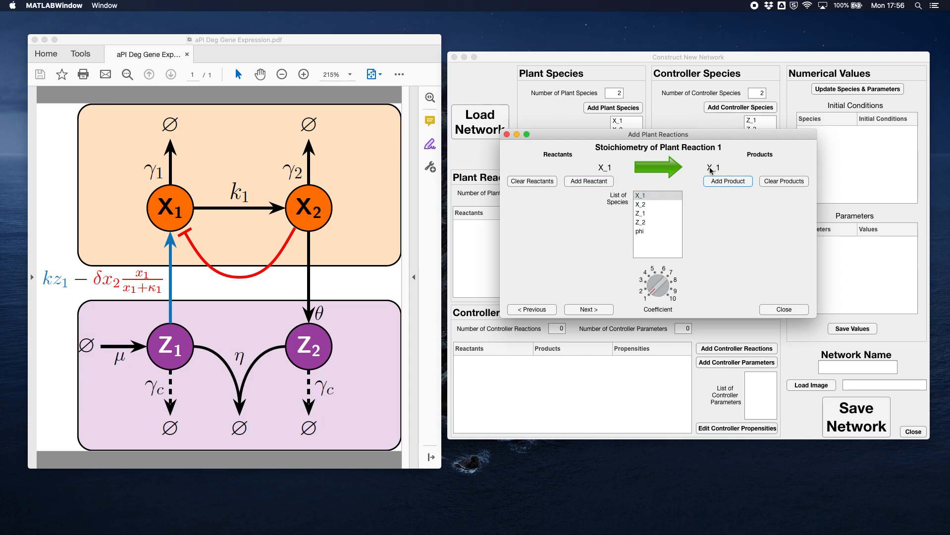
{"action": "left_click", "coordinate": [653, 204]}
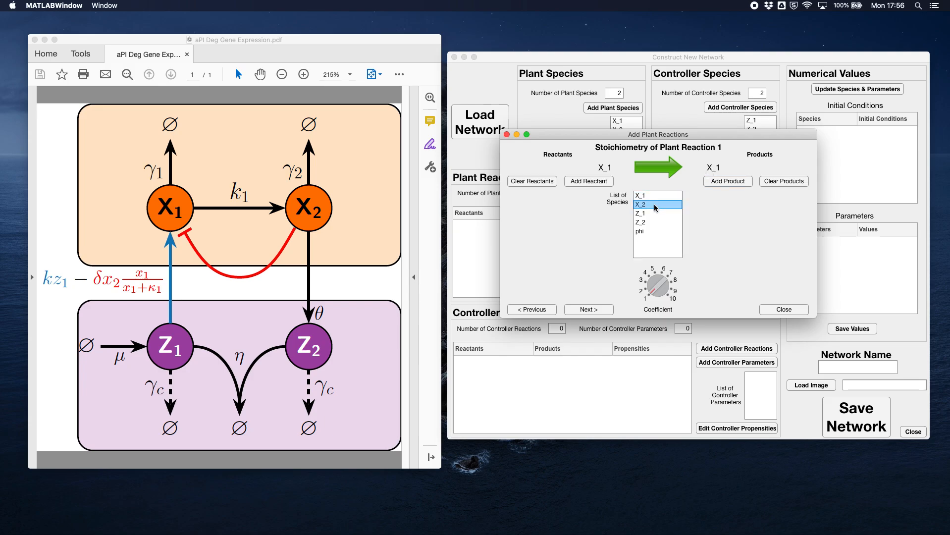
{"action": "left_click", "coordinate": [731, 182]}
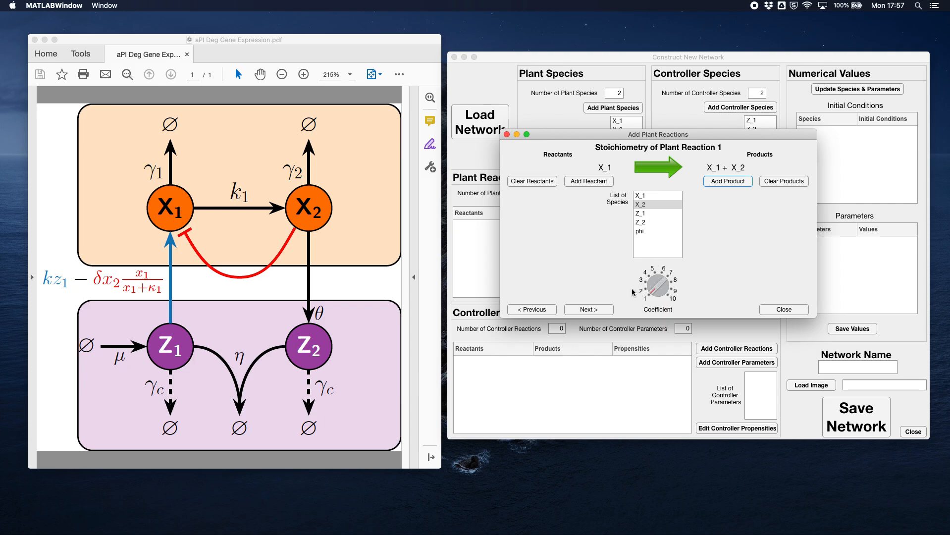
{"action": "left_click", "coordinate": [587, 309]}
- Define plant reaction 2 as the degradation of X_1, with reactant X_1 and product phi
{"action": "left_click", "coordinate": [640, 196]}
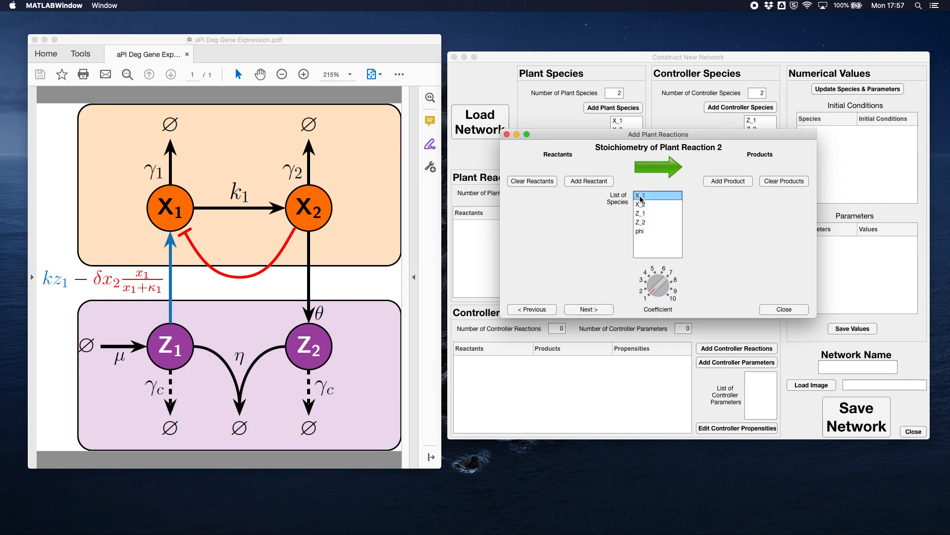
{"action": "left_click", "coordinate": [595, 181]}
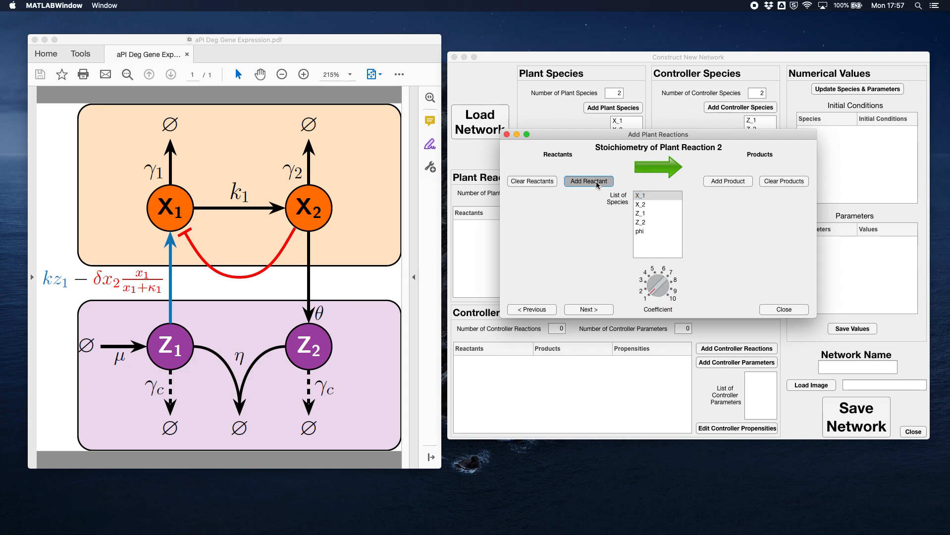
{"action": "left_click", "coordinate": [644, 231]}
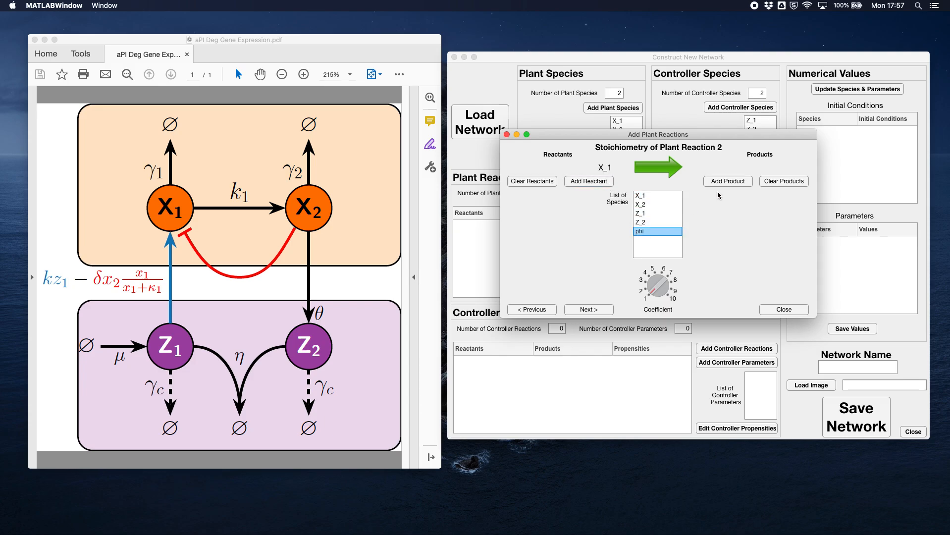
{"action": "left_click", "coordinate": [738, 182]}
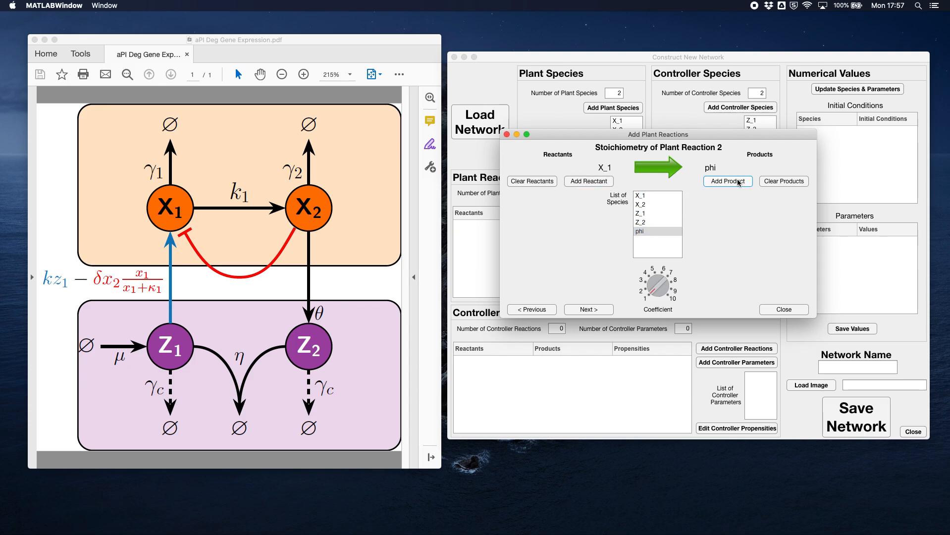
{"action": "left_click", "coordinate": [598, 309]}
- Define plant reaction 3 with reactant X_2 and product phi, and finish adding plant reactions
{"action": "left_click", "coordinate": [647, 204]}
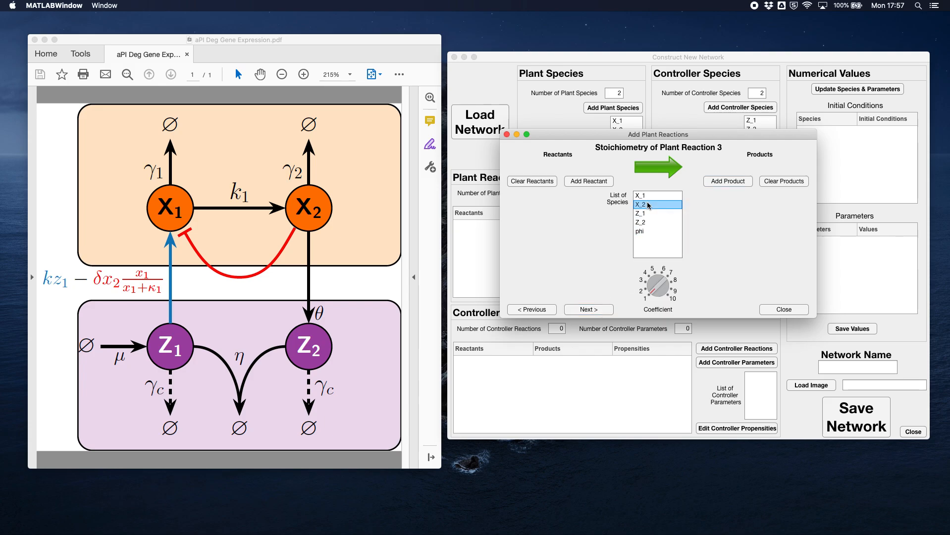
{"action": "left_click", "coordinate": [588, 182]}
{"action": "left_click", "coordinate": [644, 232]}
{"action": "left_click", "coordinate": [727, 182]}
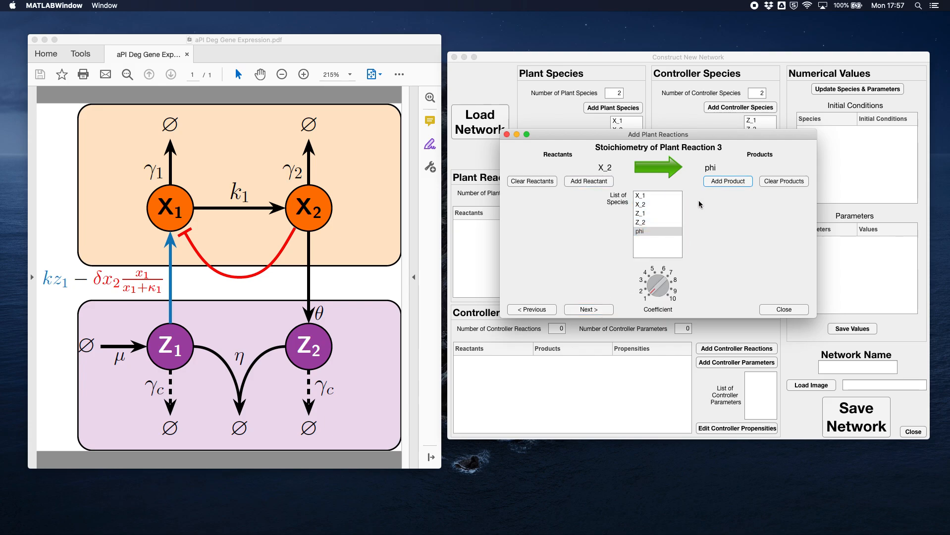
{"action": "left_click", "coordinate": [601, 310]}
{"action": "left_click", "coordinate": [786, 310]}
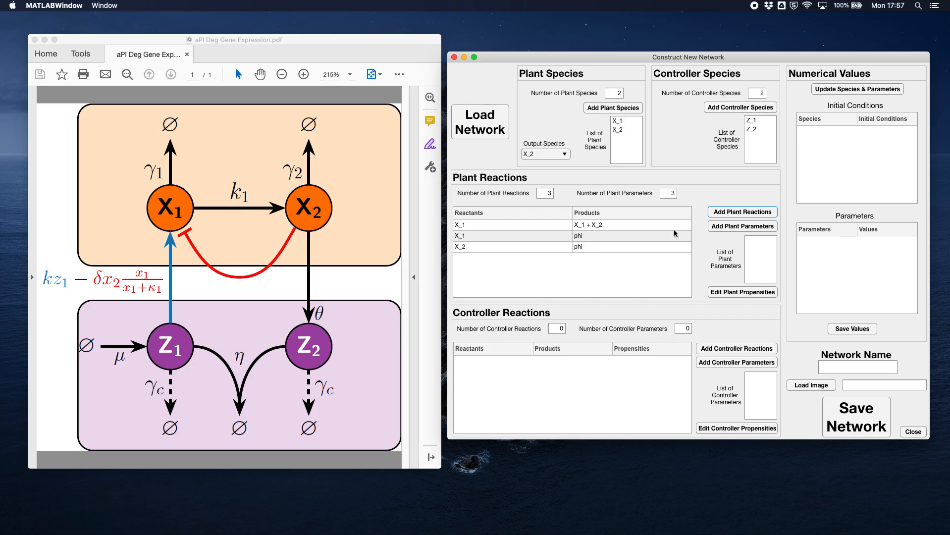
- Add the three plant parameters k_1, gamma_1 and gamma_2
{"action": "left_click", "coordinate": [739, 227]}
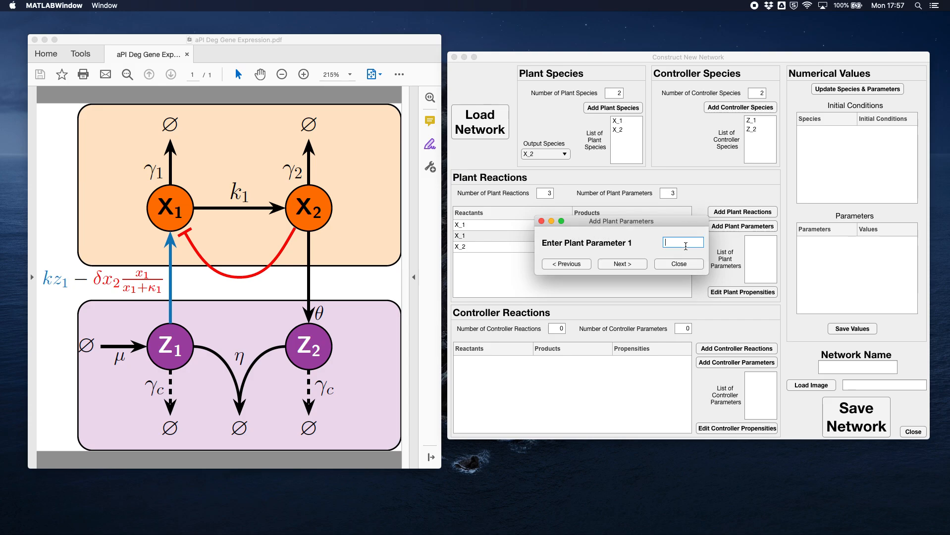
{"action": "type", "text": "k_1"}
{"action": "left_click", "coordinate": [633, 261]}
{"action": "type", "text": "gamma_1"}
{"action": "left_click", "coordinate": [636, 263]}
{"action": "type", "text": "gamma_2"}
{"action": "left_click", "coordinate": [616, 263]}
{"action": "left_click", "coordinate": [677, 265]}
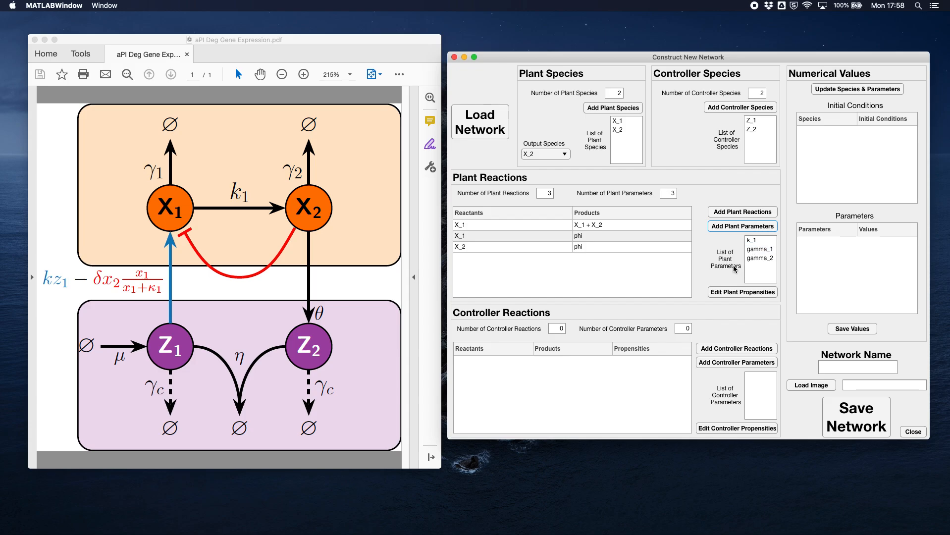
- Start editing the plant propensities and set the propensity of plant reaction 1 to k_1*X_1
{"action": "left_click", "coordinate": [731, 293]}
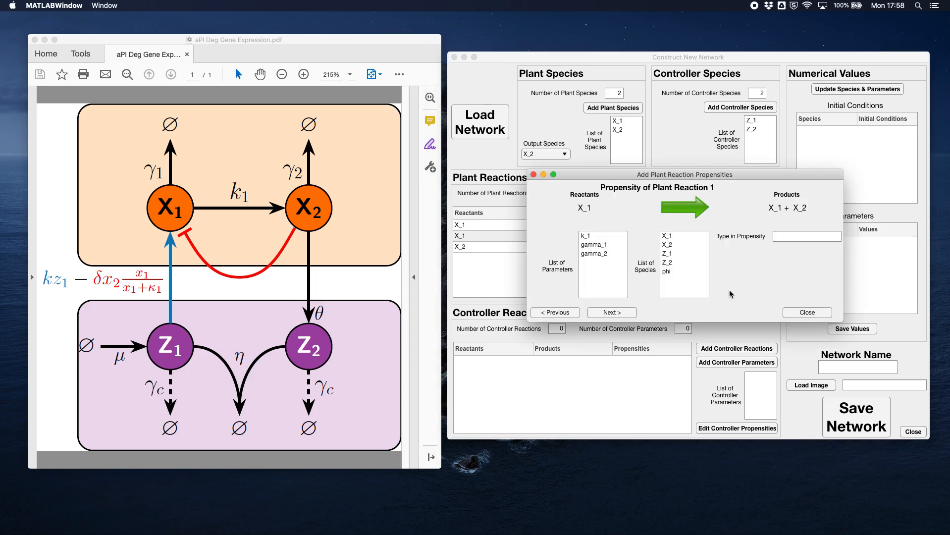
{"action": "left_click", "coordinate": [784, 235]}
{"action": "type", "text": "k_1*X_1"}
{"action": "left_click", "coordinate": [620, 313]}
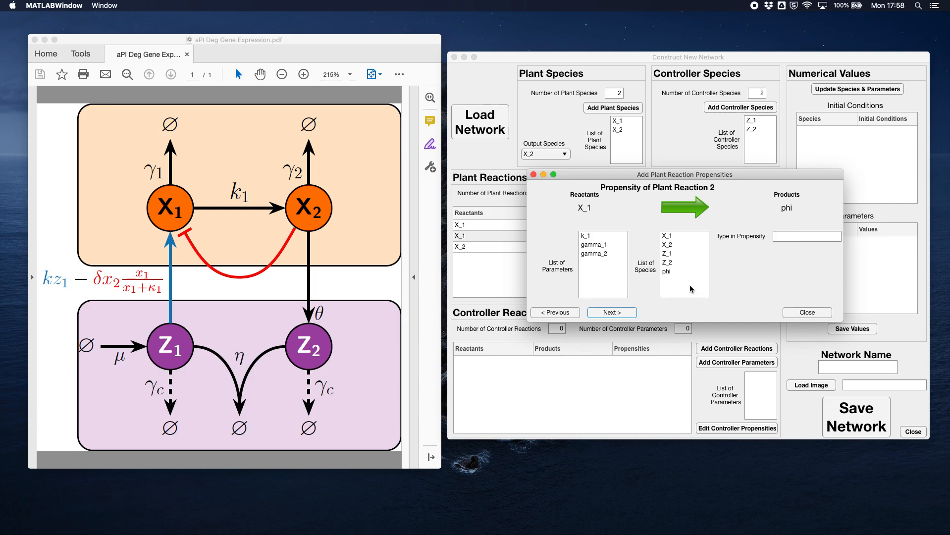
- Set the propensity of plant reaction 2 to gamma_1*X_1
{"action": "left_click", "coordinate": [792, 237]}
{"action": "type", "text": "gamma"}
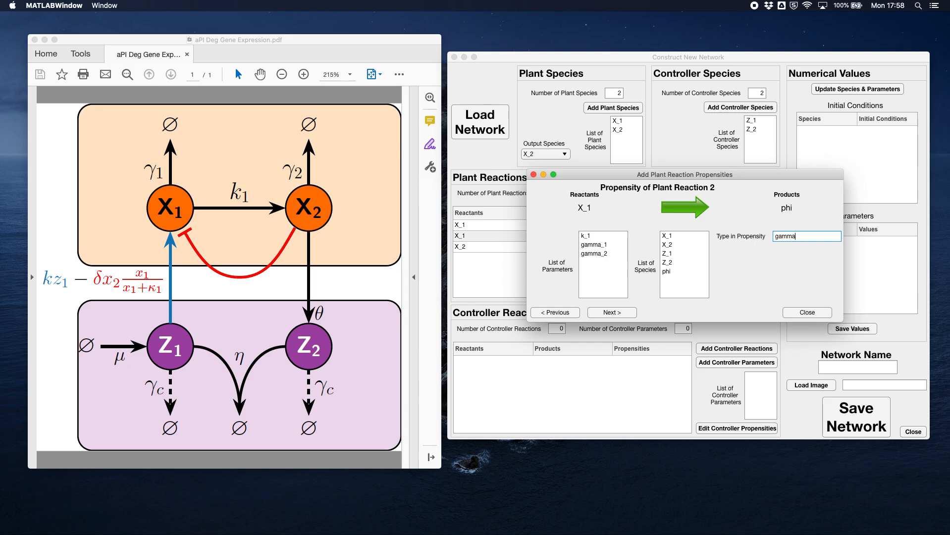
{"action": "type", "text": "_1*X_1"}
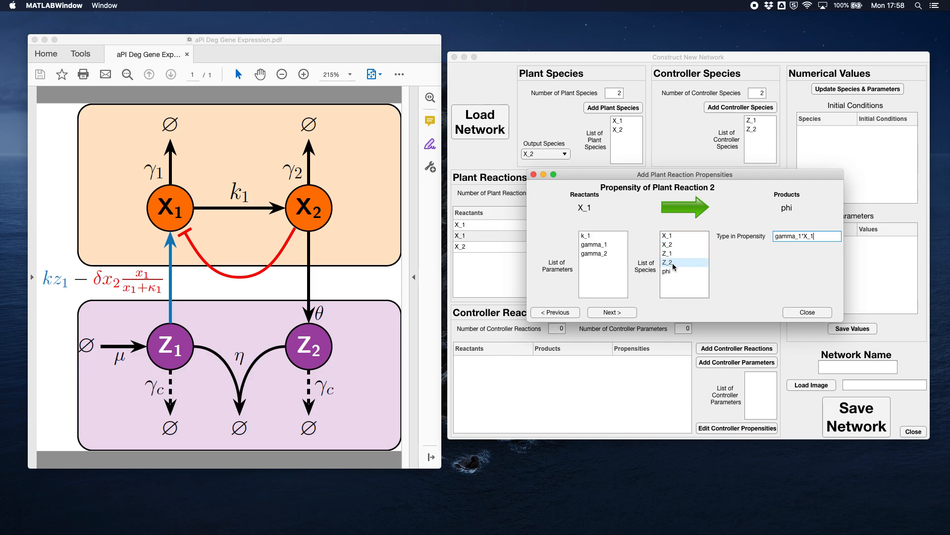
{"action": "left_click", "coordinate": [629, 312]}
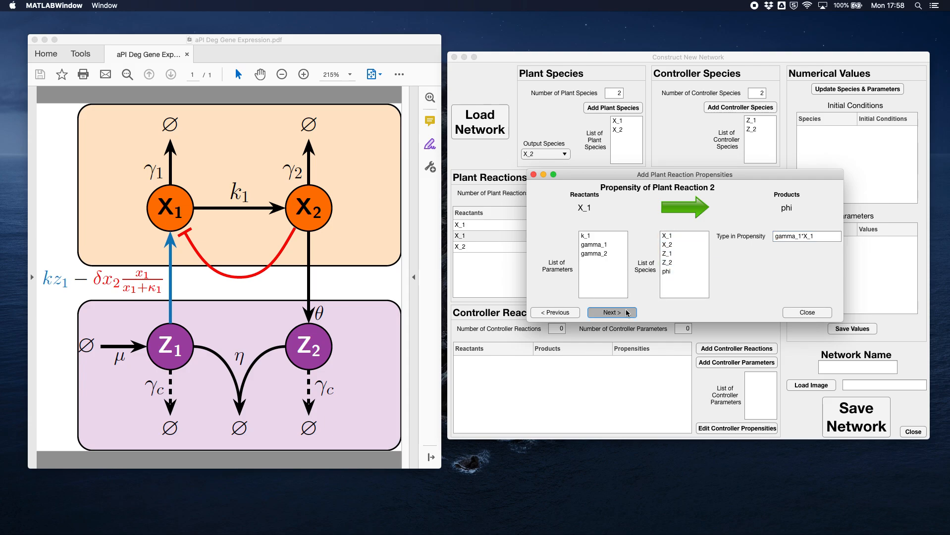
- Set the propensity of plant reaction 3 to gamma_2*X_2 and finish editing the plant propensities
{"action": "left_click", "coordinate": [784, 236]}
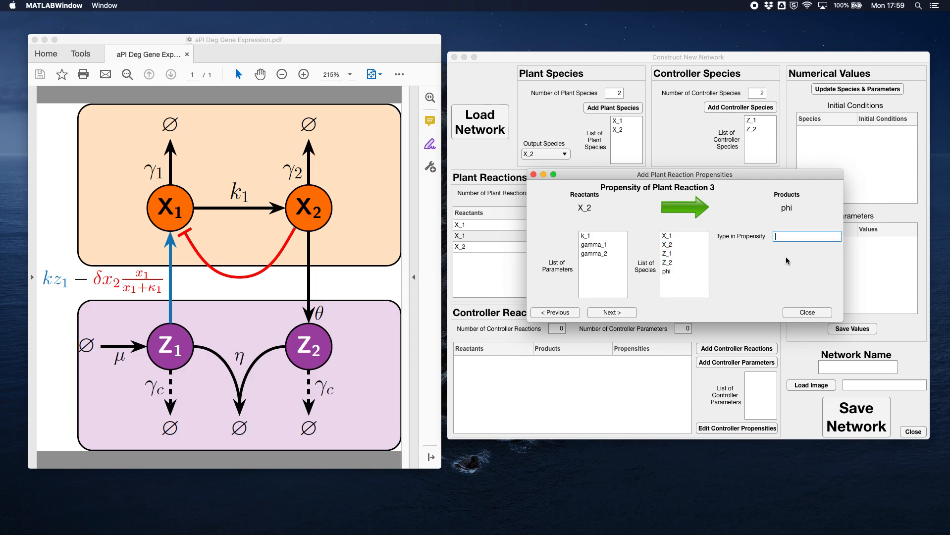
{"action": "type", "text": "gamma_2*X_2"}
{"action": "left_click", "coordinate": [617, 313]}
{"action": "left_click", "coordinate": [807, 313]}
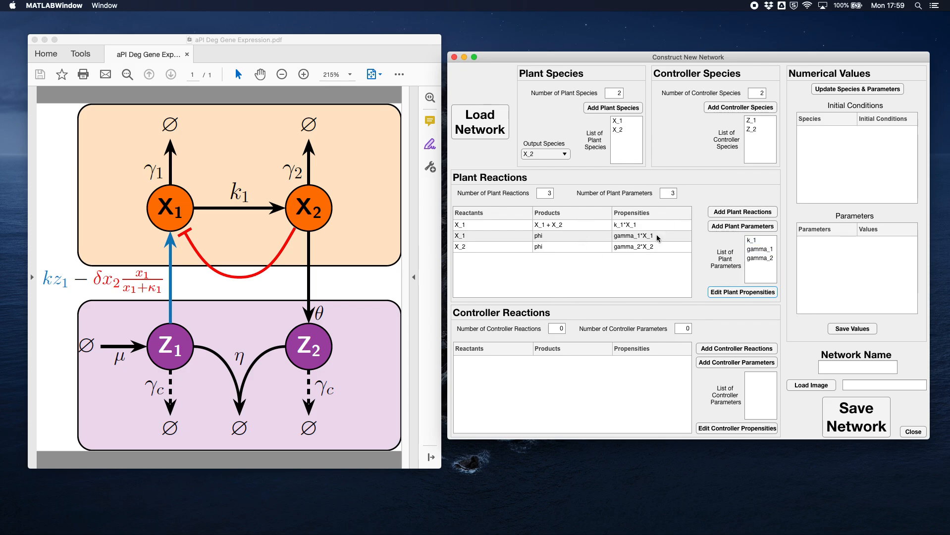
- Set both the number of controller reactions and the number of controller parameters to 7
{"action": "double_click", "coordinate": [559, 330]}
{"action": "type", "text": "7"}
{"action": "left_click", "coordinate": [686, 330]}
{"action": "type", "text": "7"}
- Start adding the controller reactions and define controller reaction 1 with reactant phi and product Z_1
{"action": "left_click", "coordinate": [733, 350]}
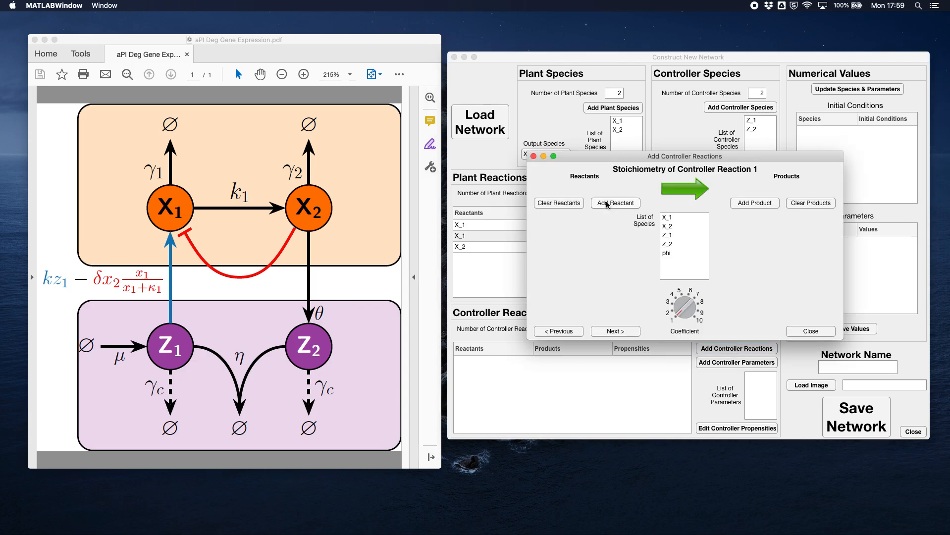
{"action": "left_click", "coordinate": [673, 253]}
{"action": "left_click", "coordinate": [615, 203]}
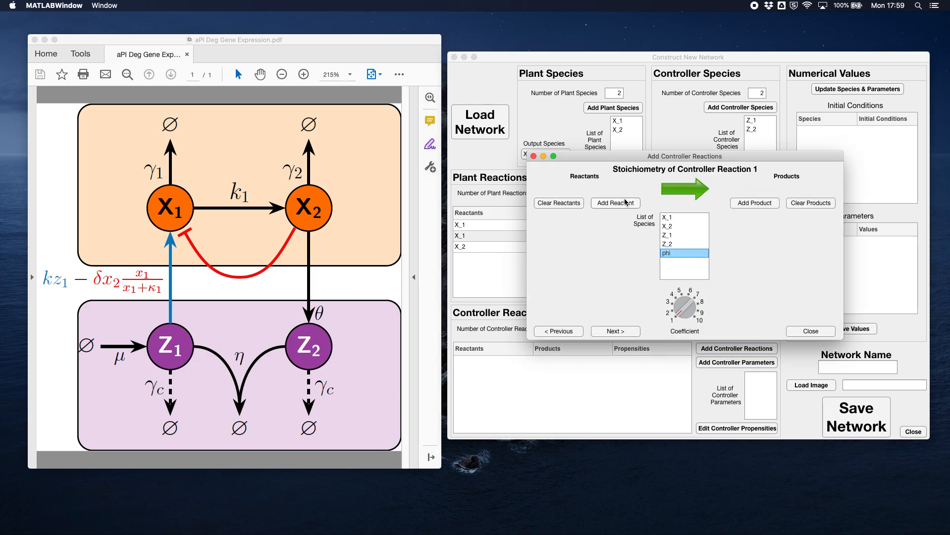
{"action": "left_click", "coordinate": [668, 234]}
{"action": "left_click", "coordinate": [760, 204]}
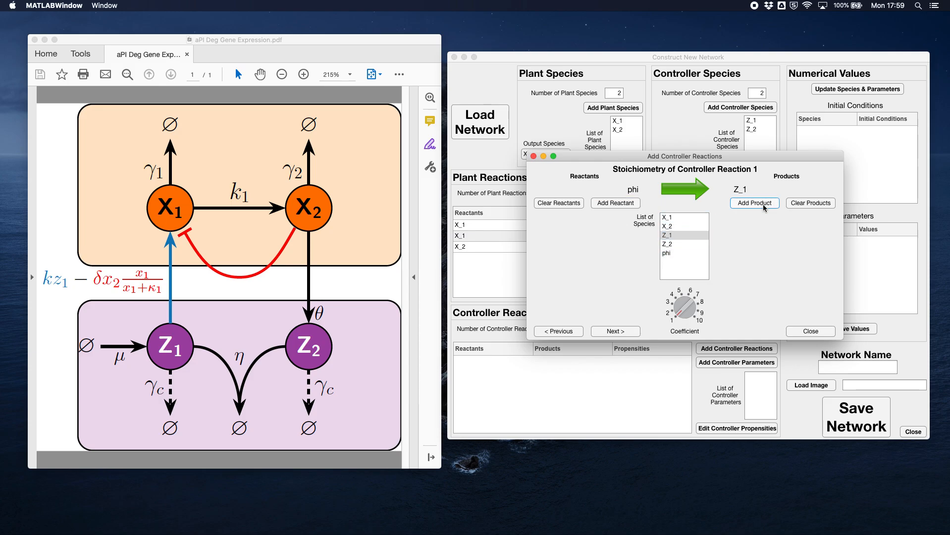
{"action": "left_click", "coordinate": [621, 332]}
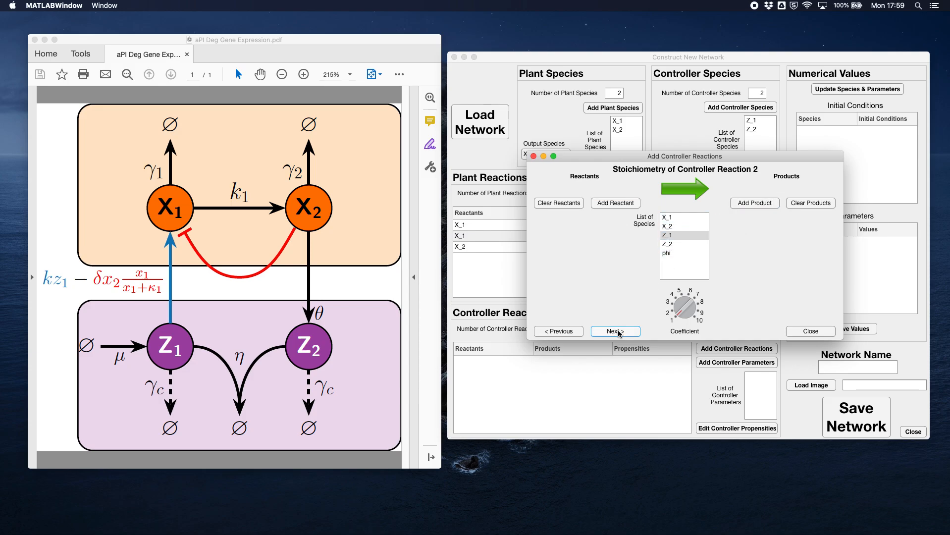
- Define controller reaction 2 with reactant X_2 and products X_2 + Z_2
{"action": "left_click", "coordinate": [671, 225]}
{"action": "left_click", "coordinate": [630, 204]}
{"action": "left_click", "coordinate": [738, 204]}
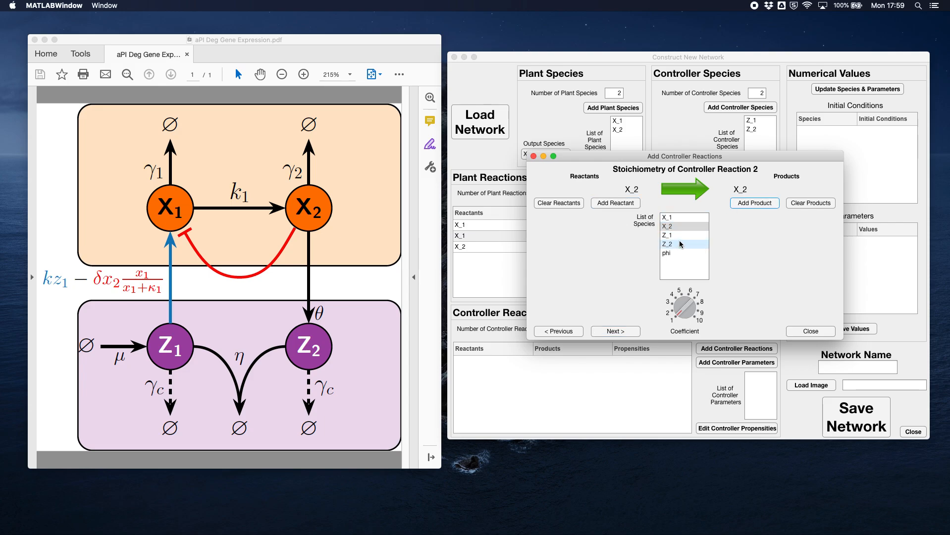
{"action": "left_click", "coordinate": [679, 243]}
{"action": "left_click", "coordinate": [748, 203]}
{"action": "left_click", "coordinate": [619, 330]}
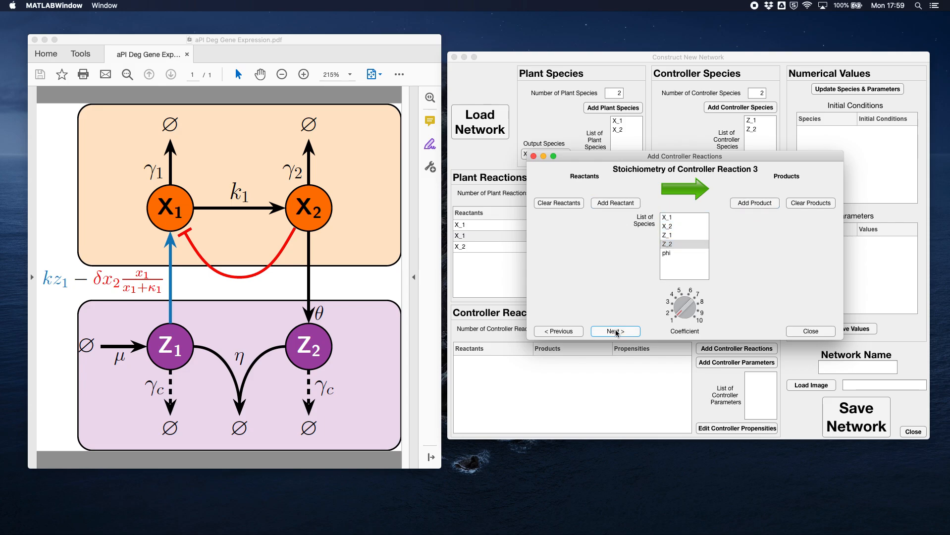
- Define controller reaction 3 with reactants Z_1 + Z_2 and product phi
{"action": "left_click", "coordinate": [671, 235]}
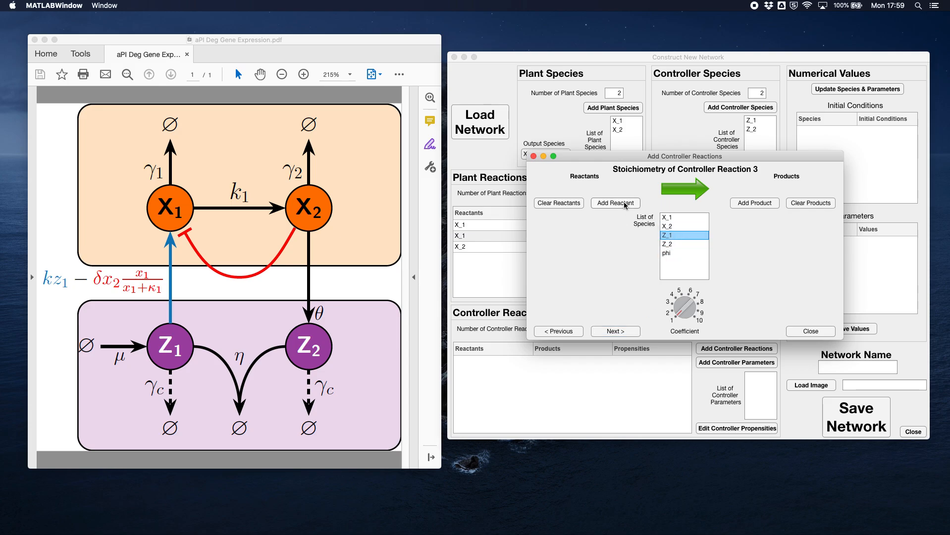
{"action": "left_click", "coordinate": [625, 203]}
{"action": "left_click", "coordinate": [671, 244]}
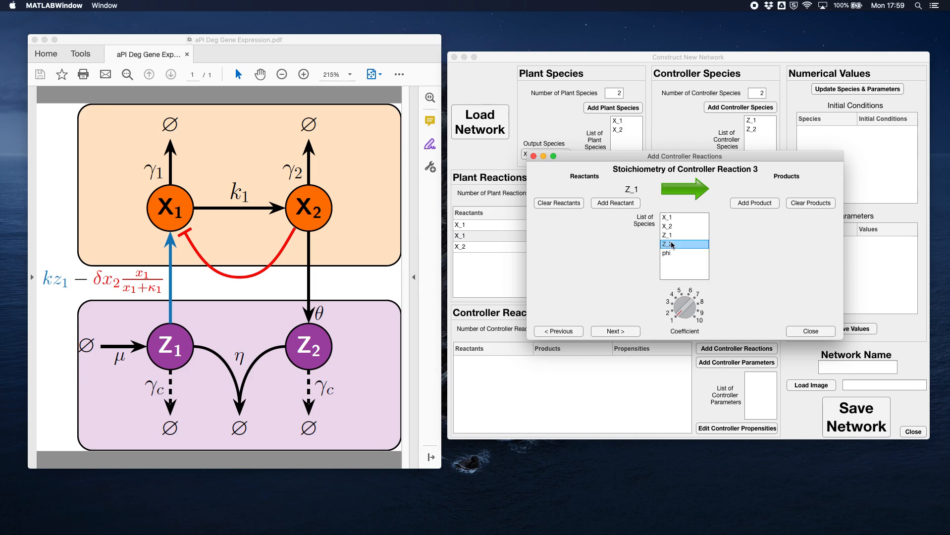
{"action": "left_click", "coordinate": [614, 203]}
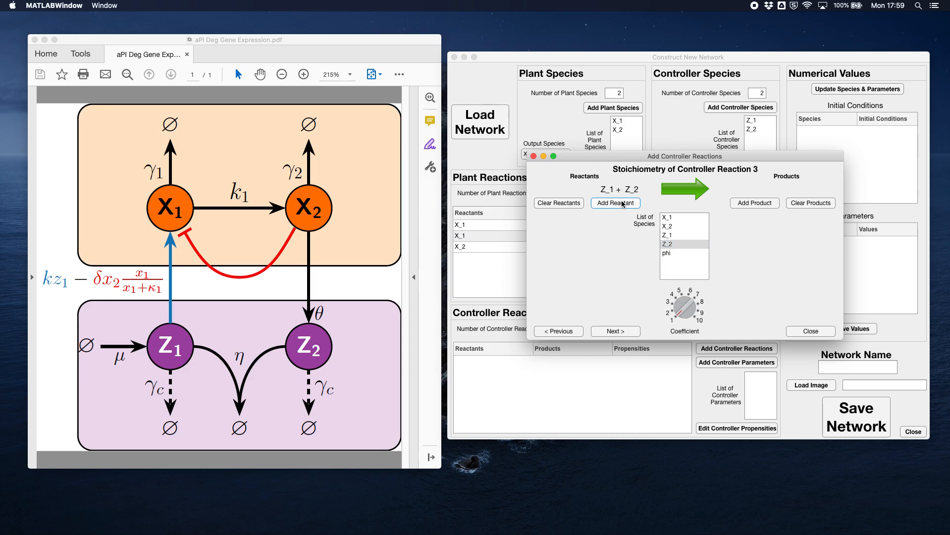
{"action": "left_click", "coordinate": [674, 252]}
{"action": "left_click", "coordinate": [754, 204]}
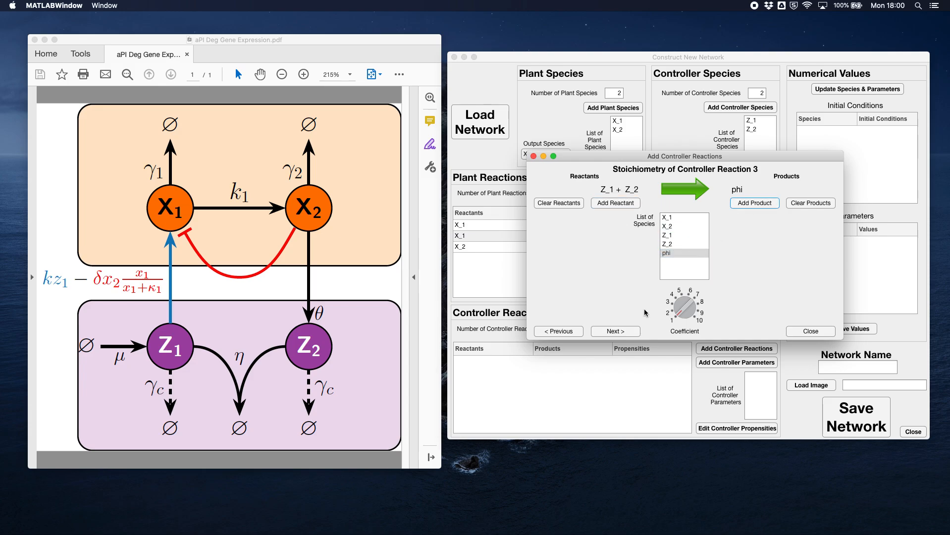
{"action": "left_click", "coordinate": [625, 333]}
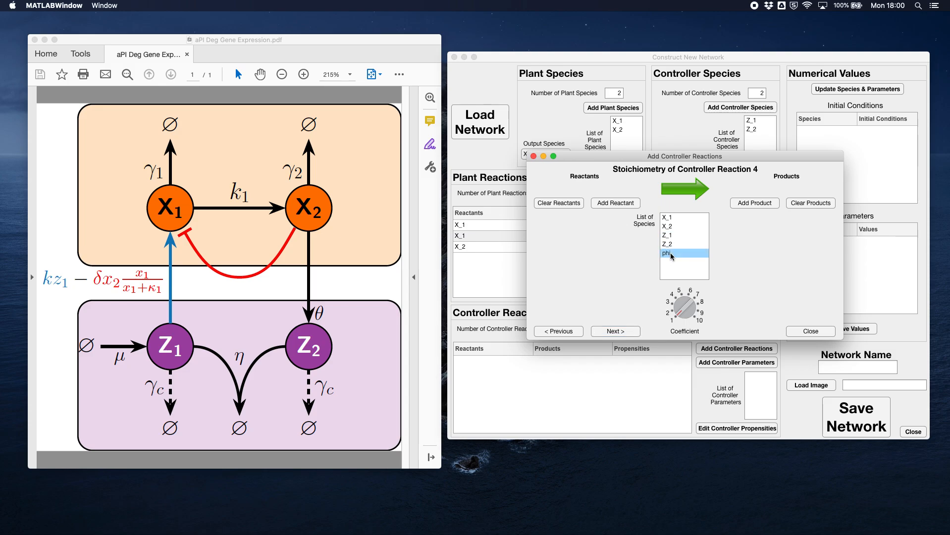
- Define controller reaction 4 with reactant phi and product X_1
{"action": "left_click", "coordinate": [616, 203]}
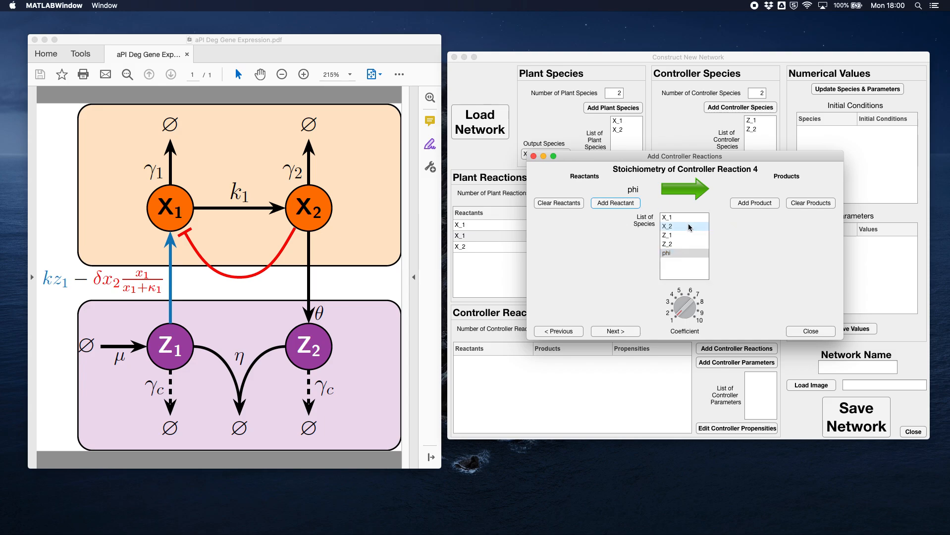
{"action": "left_click", "coordinate": [674, 216]}
{"action": "left_click", "coordinate": [748, 204]}
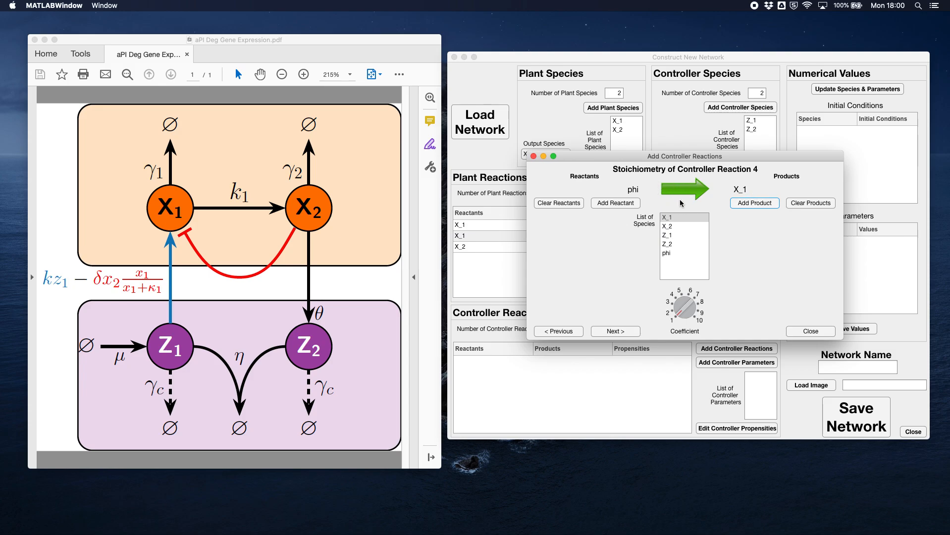
{"action": "left_click", "coordinate": [625, 333]}
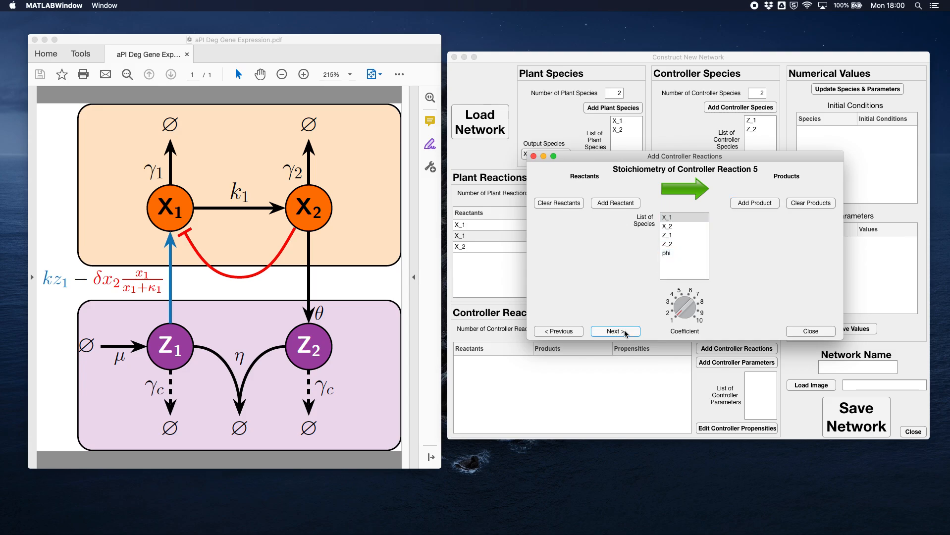
- Define controller reaction 5 with reactant Z_1 and product phi
{"action": "left_click", "coordinate": [671, 235]}
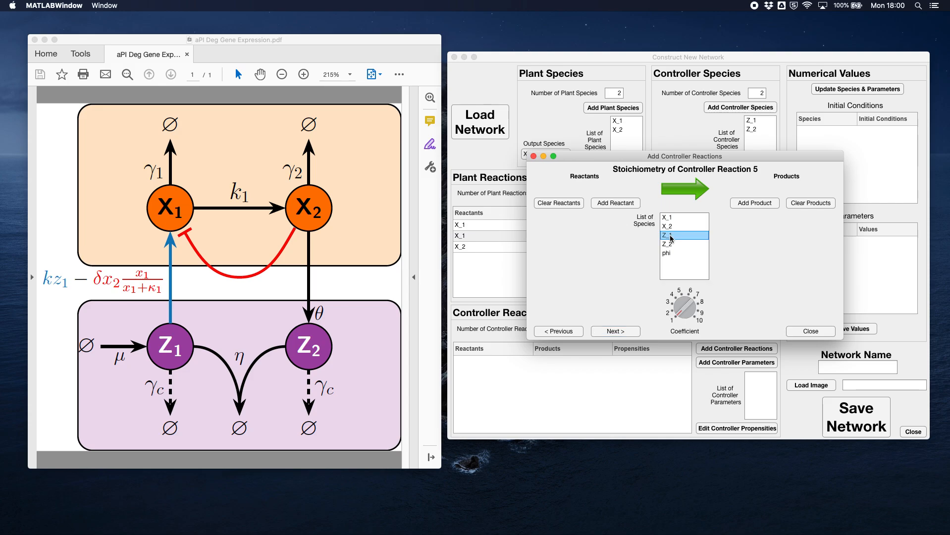
{"action": "left_click", "coordinate": [618, 204]}
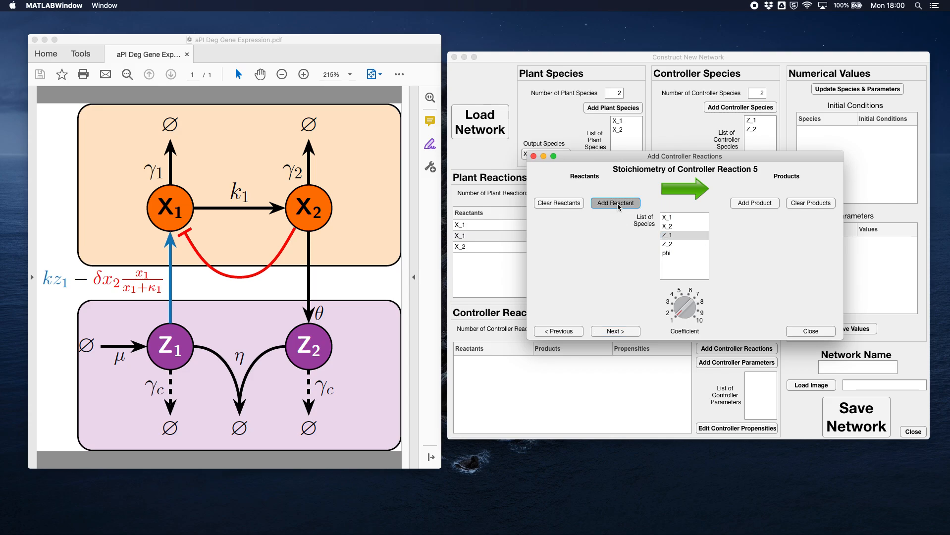
{"action": "left_click", "coordinate": [671, 252]}
{"action": "left_click", "coordinate": [753, 203]}
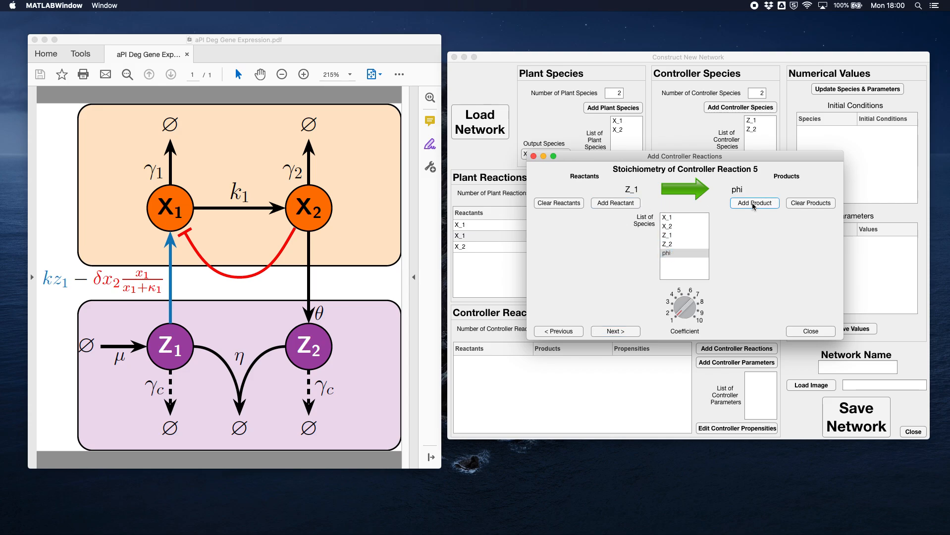
{"action": "left_click", "coordinate": [615, 331]}
- Define controller reaction 6 with reactant Z_2 and product phi
{"action": "left_click", "coordinate": [668, 244]}
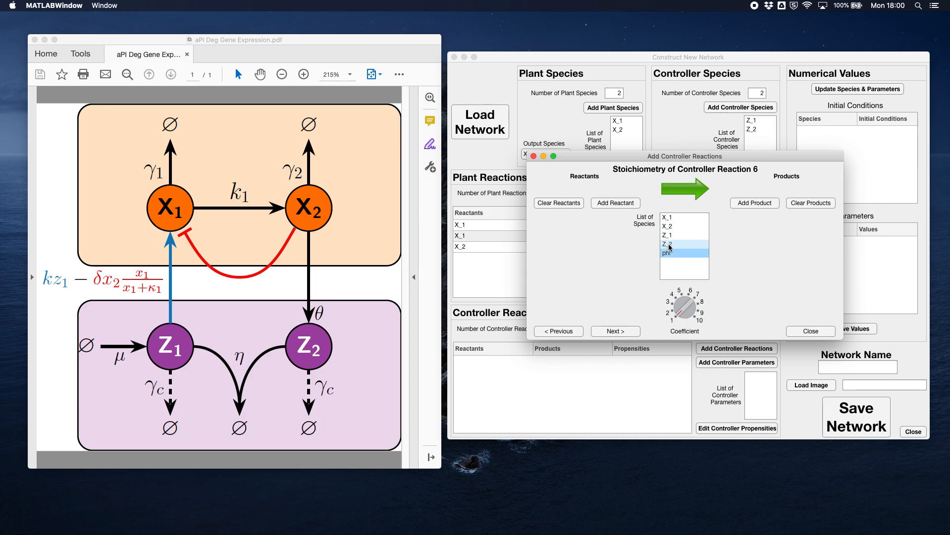
{"action": "left_click", "coordinate": [615, 203]}
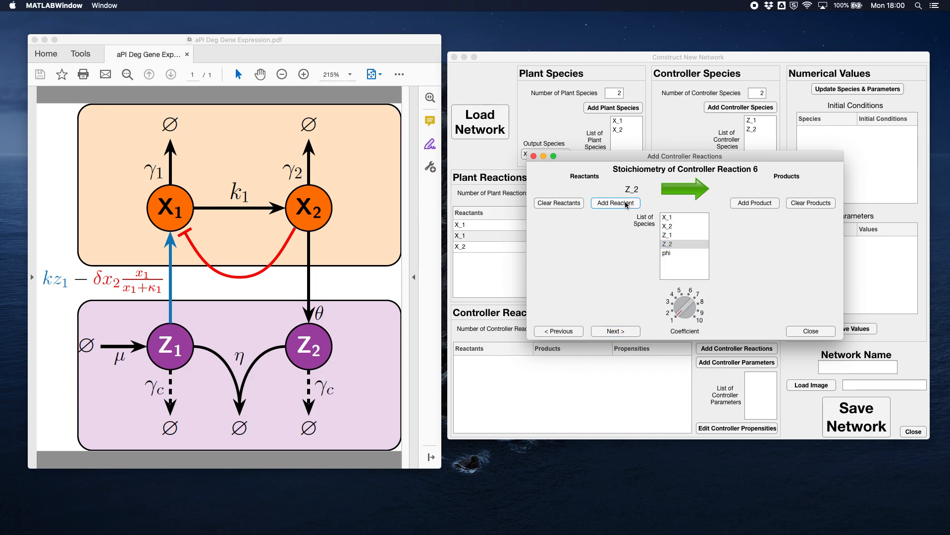
{"action": "left_click", "coordinate": [669, 251]}
{"action": "left_click", "coordinate": [752, 204]}
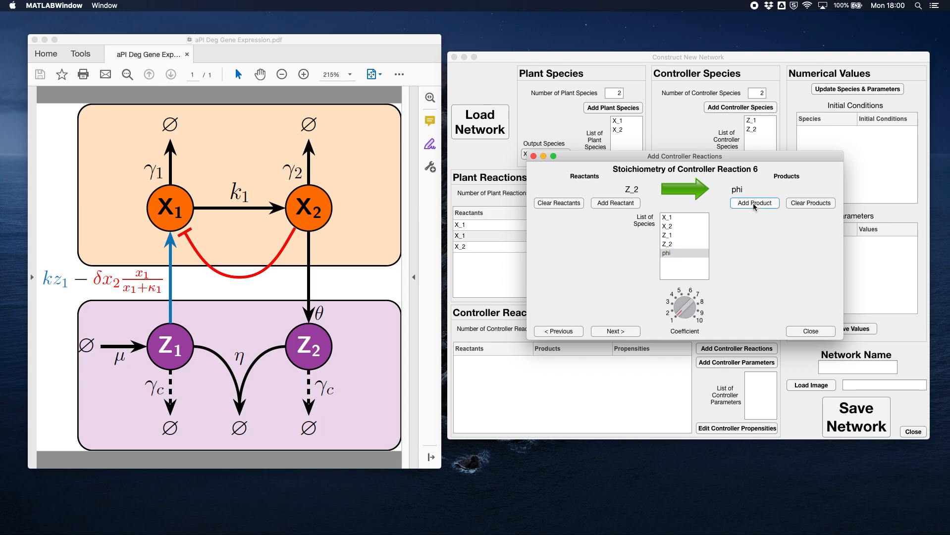
{"action": "left_click", "coordinate": [618, 332]}
- Define controller reaction 7 with reactant Z_2 and product phi
{"action": "left_click", "coordinate": [668, 244]}
{"action": "left_click", "coordinate": [616, 203]}
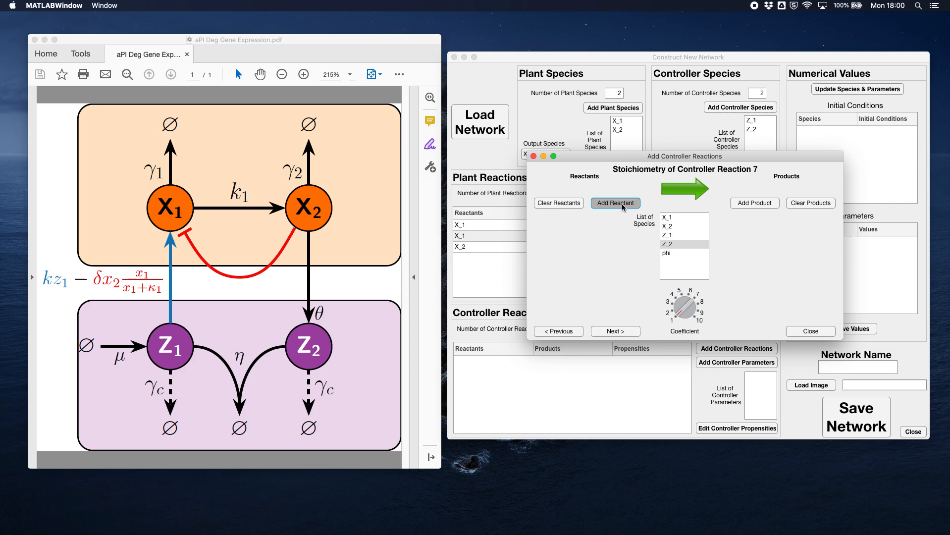
{"action": "left_click", "coordinate": [679, 252]}
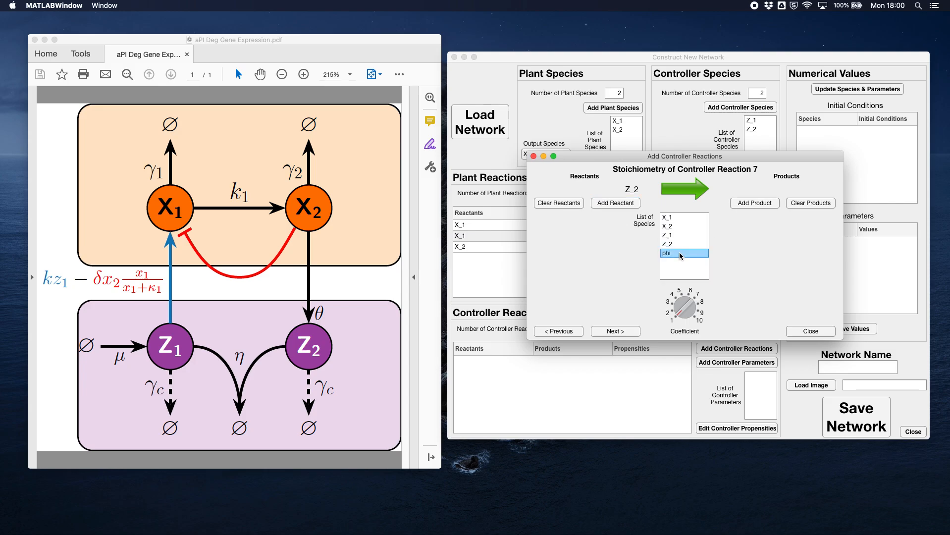
{"action": "left_click", "coordinate": [754, 204]}
{"action": "left_click", "coordinate": [616, 330]}
- Review the stoichiometry of the controller reactions one by one, starting again from reaction 1, against the network diagram
{"action": "left_click", "coordinate": [567, 331]}
{"action": "left_click", "coordinate": [567, 330]}
{"action": "left_click", "coordinate": [567, 331]}
{"action": "left_click", "coordinate": [567, 331]}
{"action": "left_click", "coordinate": [566, 330]}
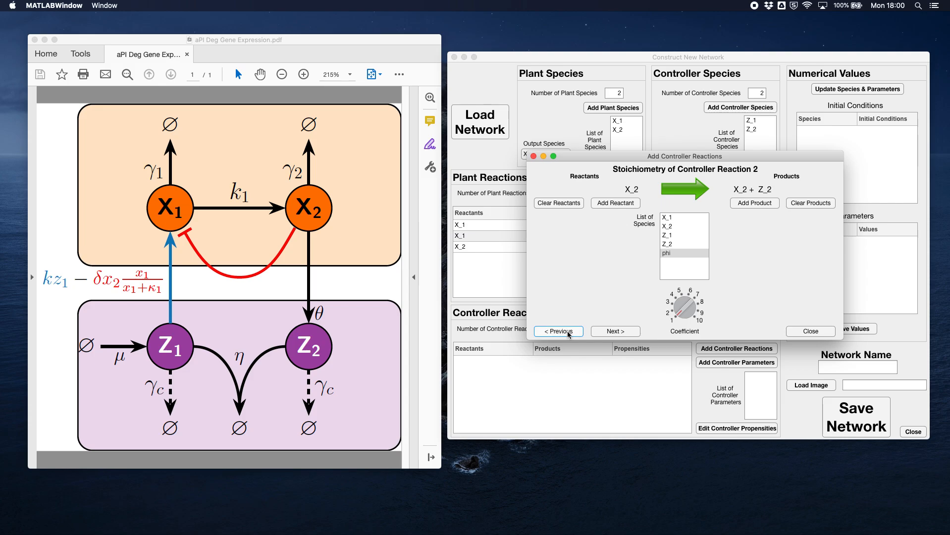
{"action": "left_click", "coordinate": [567, 331]}
{"action": "left_click", "coordinate": [614, 334]}
{"action": "left_click", "coordinate": [610, 334]}
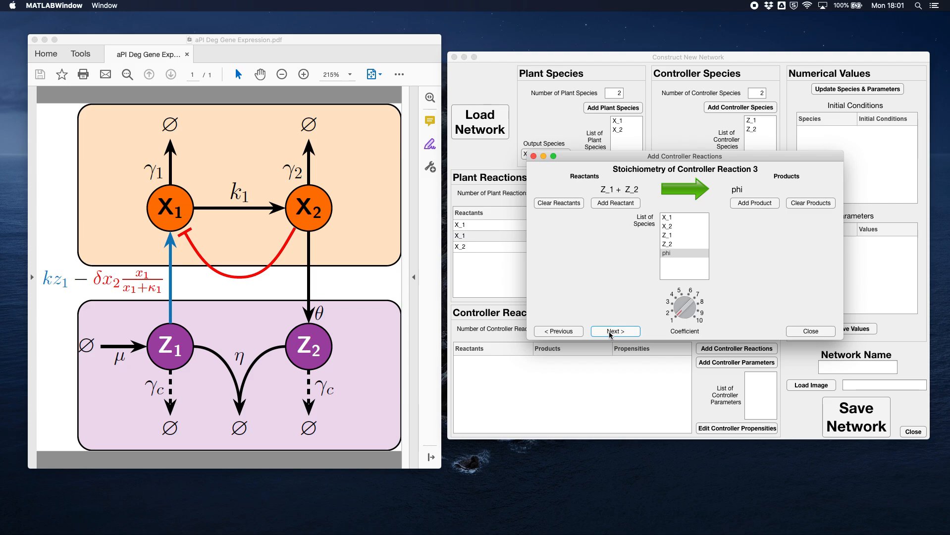
{"action": "left_click", "coordinate": [610, 334]}
{"action": "left_click", "coordinate": [610, 331]}
{"action": "left_click", "coordinate": [564, 331]}
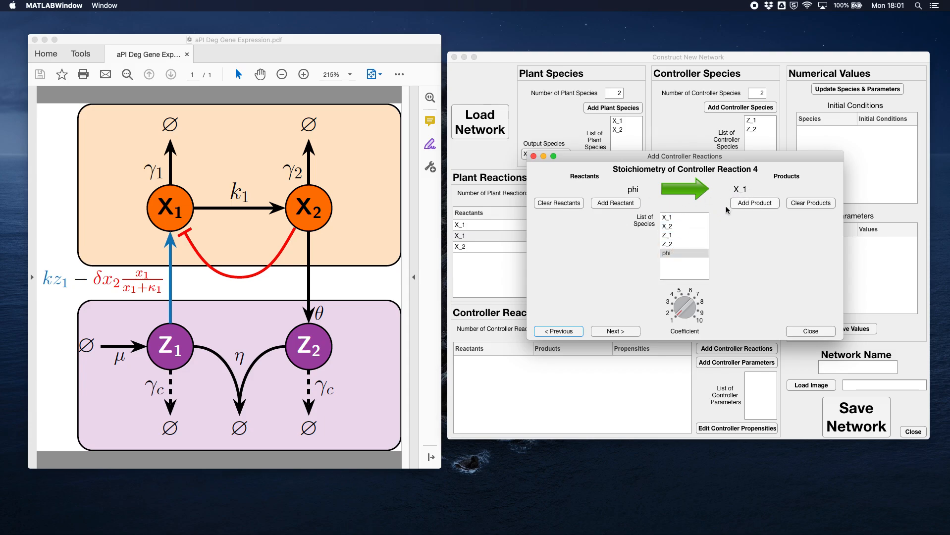
- Clear controller reaction 5 and redefine it with reactant X_1 and product phi
{"action": "left_click", "coordinate": [623, 331]}
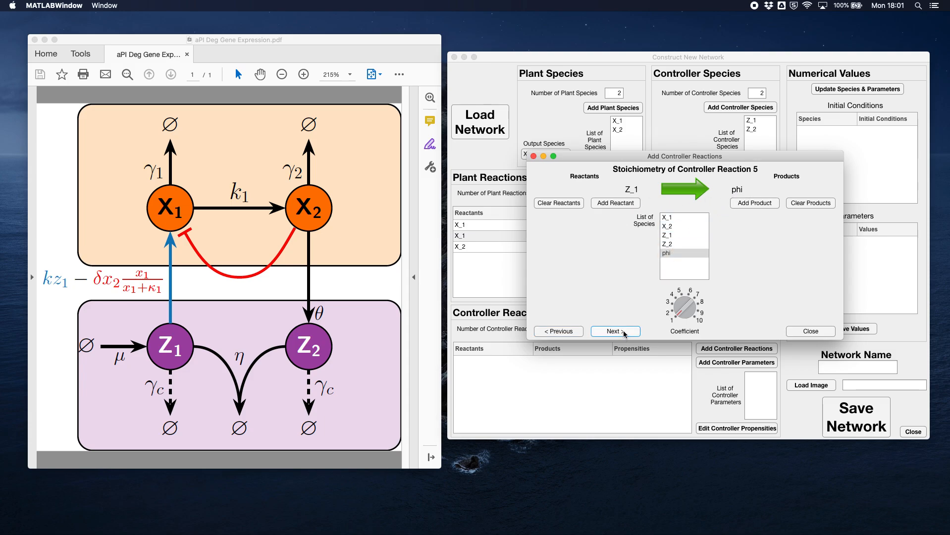
{"action": "left_click", "coordinate": [671, 217]}
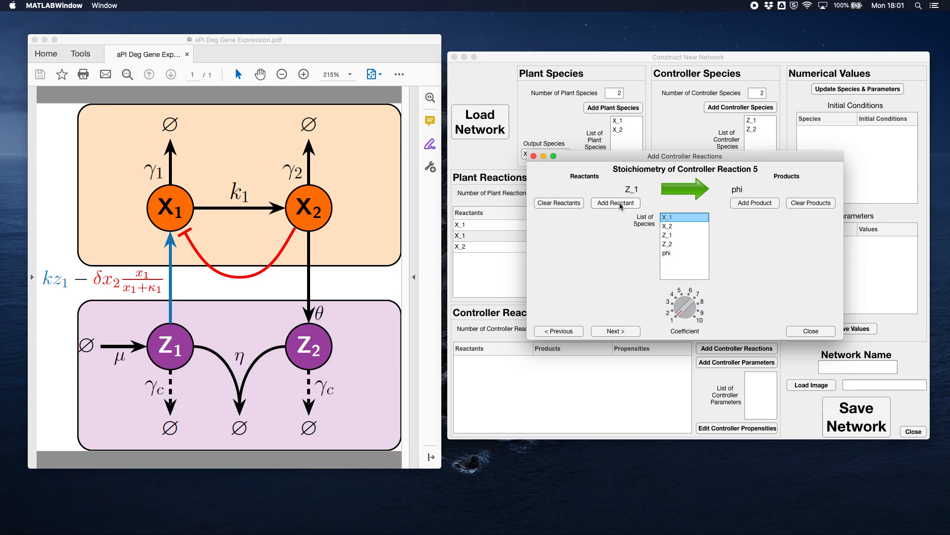
{"action": "left_click", "coordinate": [563, 203]}
{"action": "left_click", "coordinate": [817, 203]}
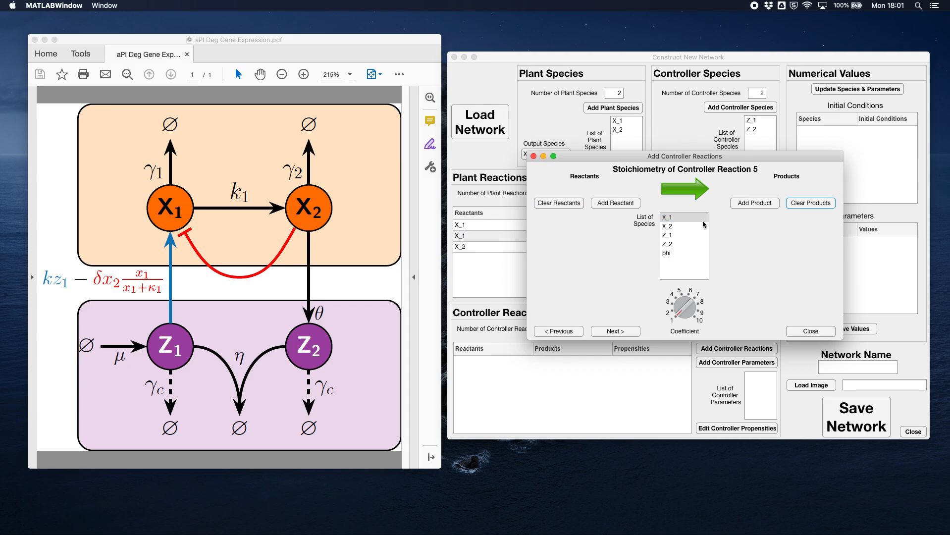
{"action": "left_click", "coordinate": [615, 203]}
{"action": "left_click", "coordinate": [670, 254]}
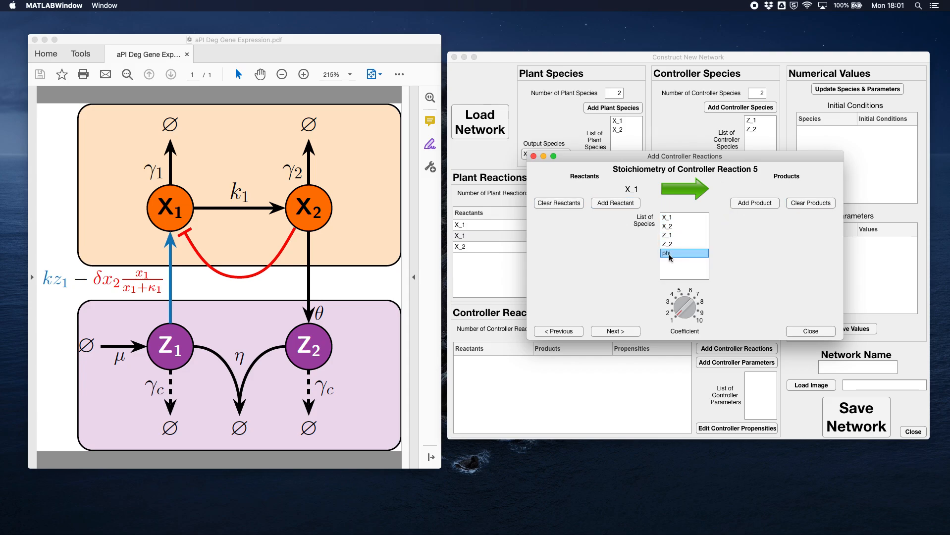
{"action": "left_click", "coordinate": [753, 203]}
{"action": "left_click", "coordinate": [619, 331]}
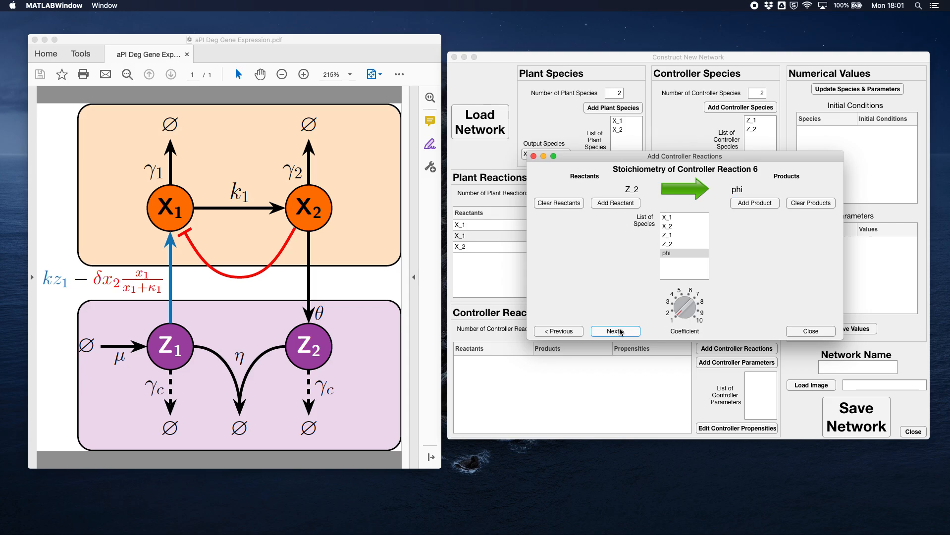
- Replace the reactant of controller reaction 6 with Z_1 and finish entering the controller reactions
{"action": "left_click", "coordinate": [669, 235]}
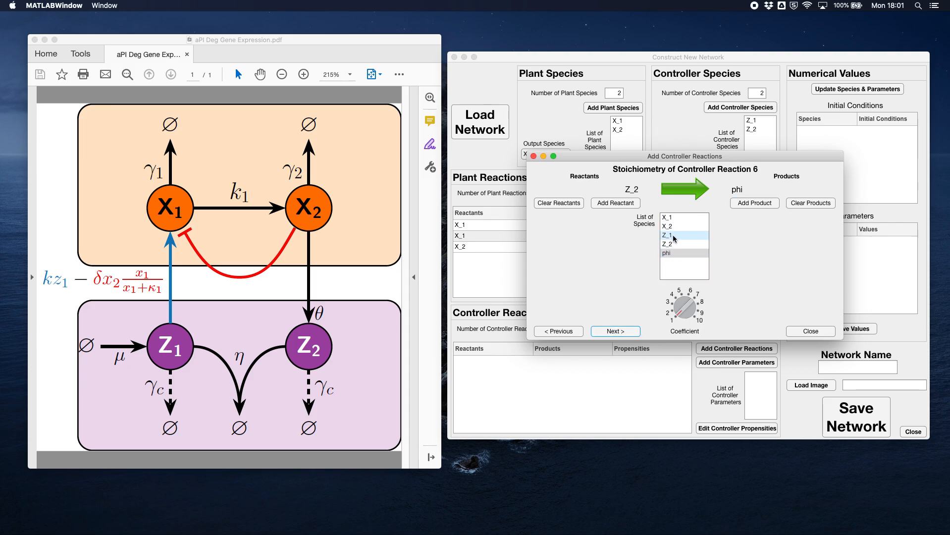
{"action": "left_click", "coordinate": [559, 203]}
{"action": "left_click", "coordinate": [620, 204]}
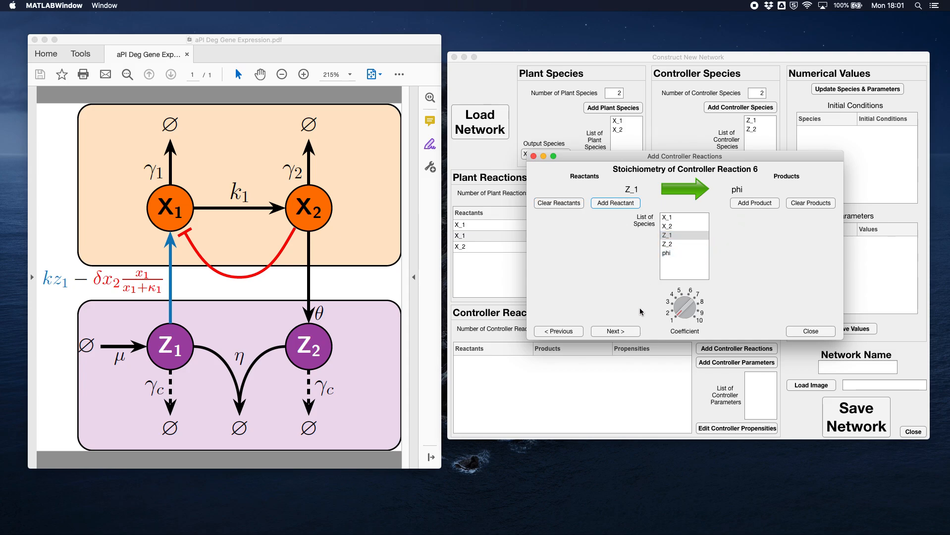
{"action": "left_click", "coordinate": [615, 330]}
{"action": "left_click", "coordinate": [623, 331]}
{"action": "left_click", "coordinate": [799, 329]}
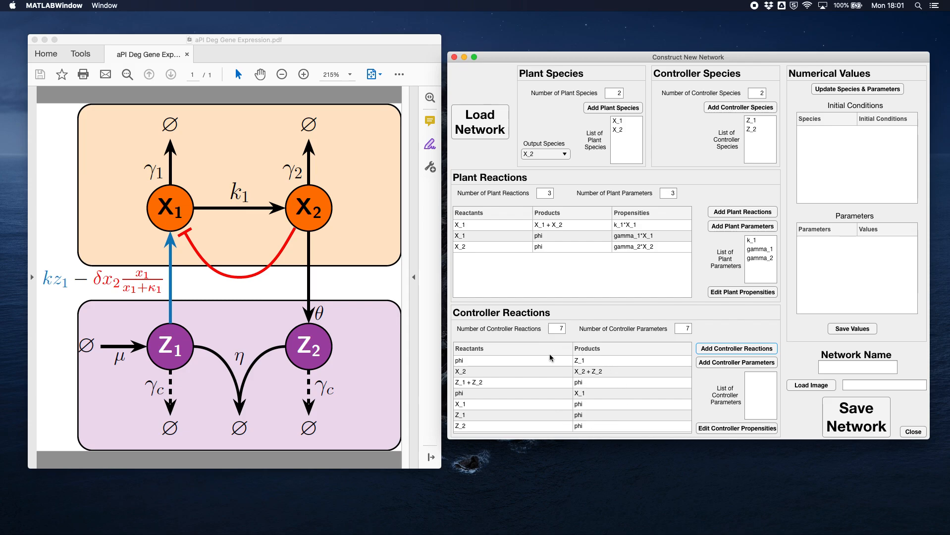
- Start adding the controller parameters and name the first two mu and theta
{"action": "left_click", "coordinate": [739, 363]}
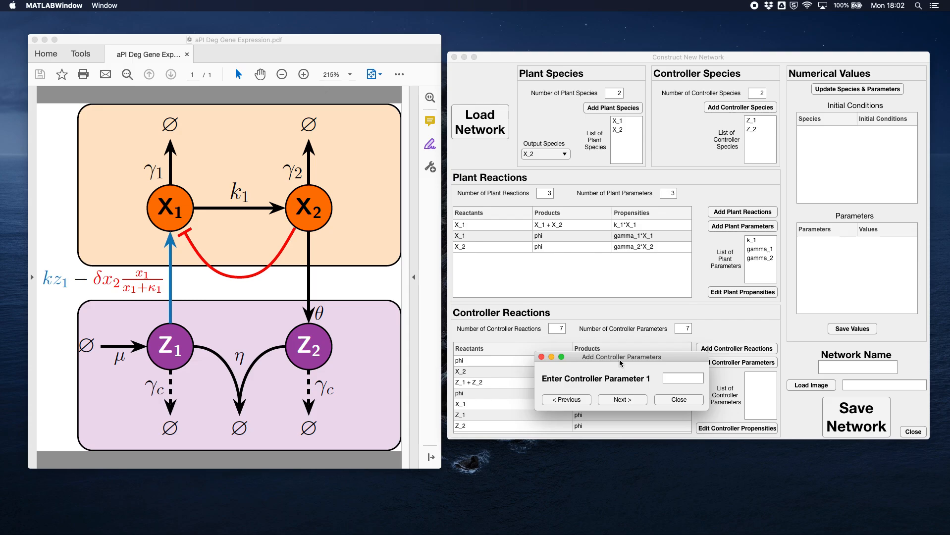
{"action": "left_click", "coordinate": [664, 379]}
{"action": "type", "text": "mu"}
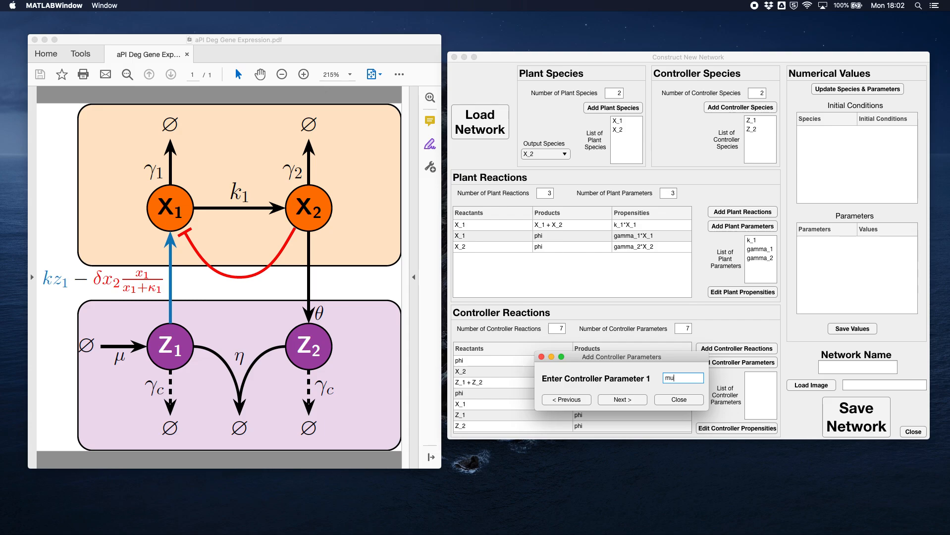
{"action": "left_click", "coordinate": [639, 399]}
{"action": "left_click", "coordinate": [678, 378]}
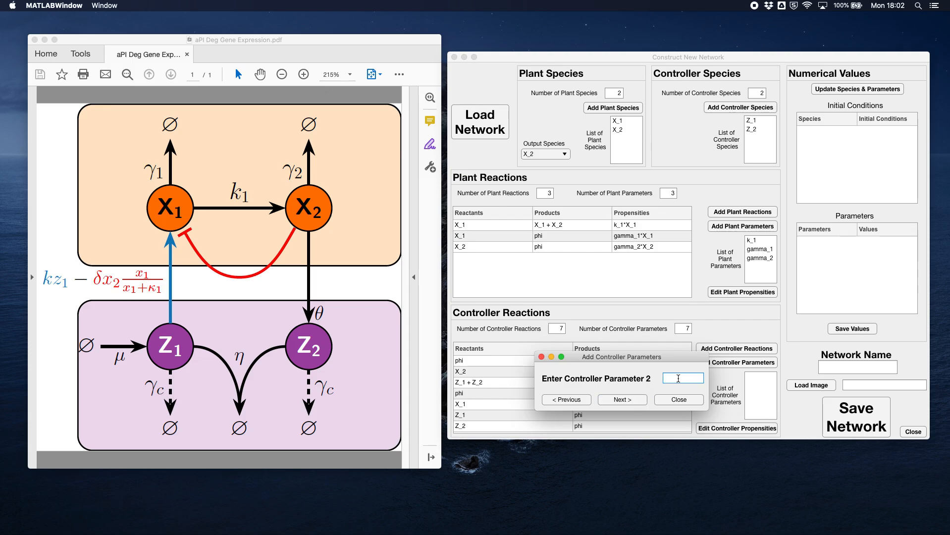
{"action": "type", "text": "theta"}
{"action": "left_click", "coordinate": [634, 394]}
- Name controller parameters 3 and 4 eta and k
{"action": "left_click", "coordinate": [674, 379]}
{"action": "type", "text": "eta"}
{"action": "left_click", "coordinate": [626, 399]}
{"action": "left_click", "coordinate": [673, 378]}
{"action": "type", "text": "k"}
{"action": "left_click", "coordinate": [634, 400]}
- Name controller parameters 5 and 6 delta and kappa_1
{"action": "left_click", "coordinate": [668, 380]}
{"action": "type", "text": "delta"}
{"action": "left_click", "coordinate": [638, 399]}
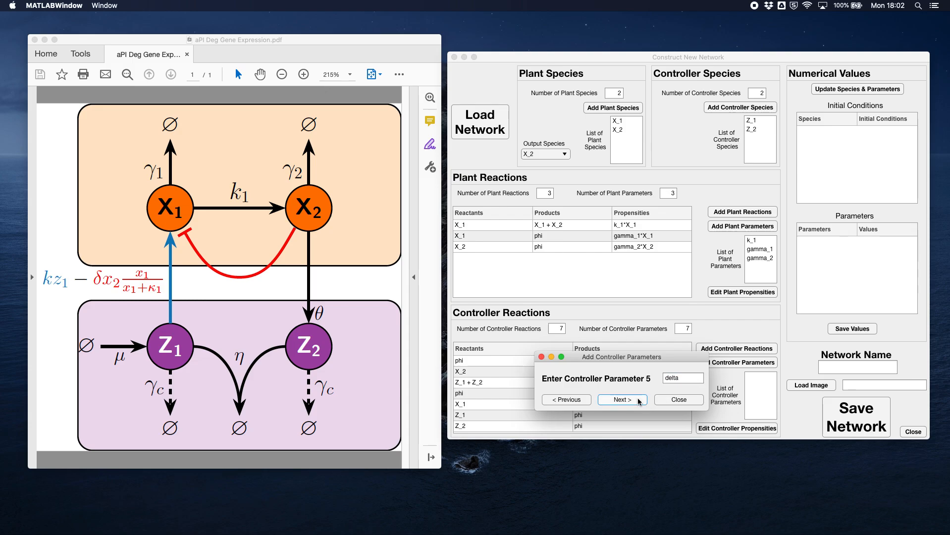
{"action": "left_click", "coordinate": [673, 378]}
{"action": "type", "text": "kappa_1"}
{"action": "left_click", "coordinate": [622, 399]}
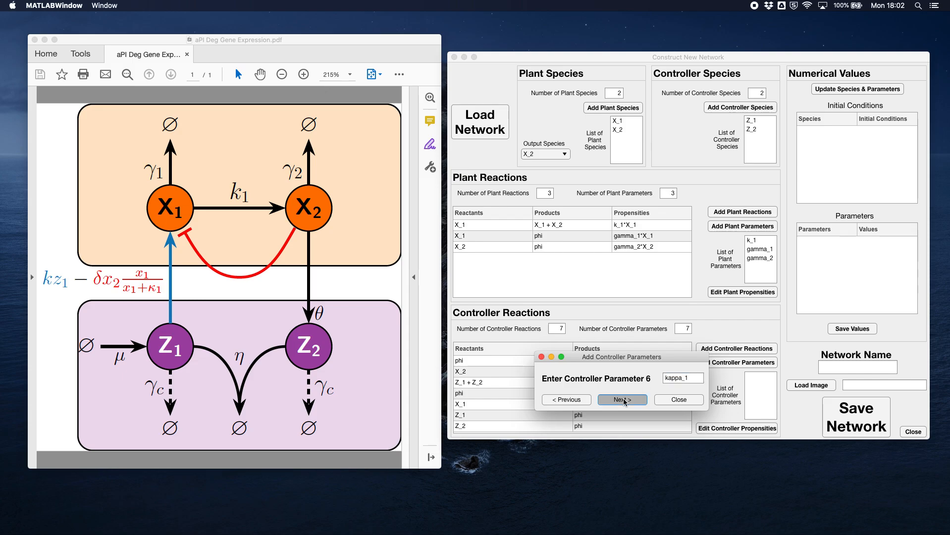
- Name controller parameter 7 gamma_c and finish the controller parameter entry
{"action": "left_click", "coordinate": [682, 376]}
{"action": "type", "text": "gamma_c"}
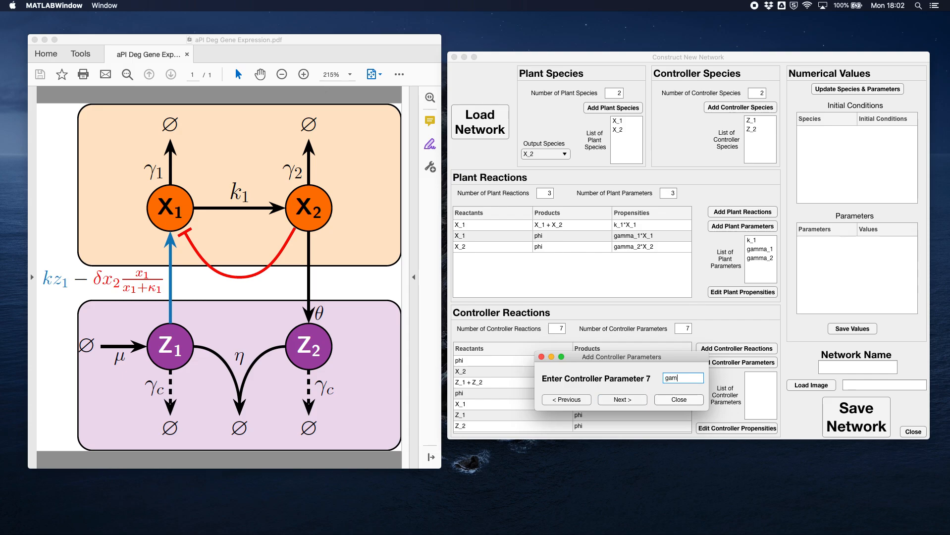
{"action": "left_click", "coordinate": [625, 399]}
{"action": "left_click", "coordinate": [684, 400]}
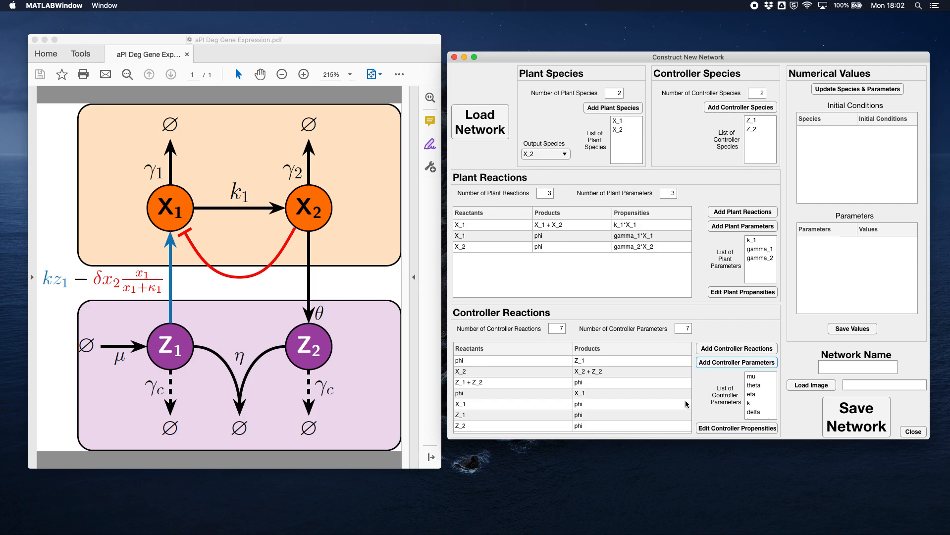
- Start editing the controller propensities, setting reaction 1 to mu and reaction 2 to theta*X_2
{"action": "left_click", "coordinate": [732, 428]}
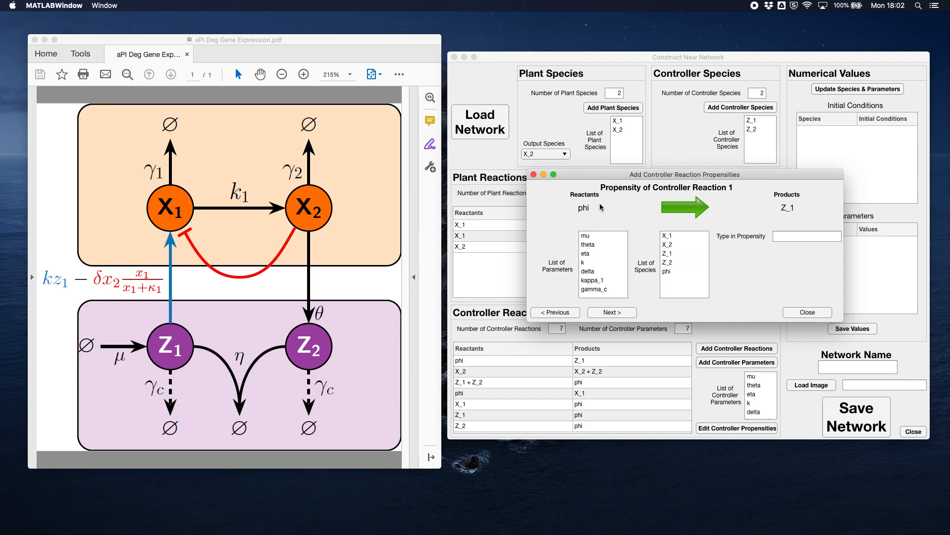
{"action": "left_click", "coordinate": [789, 236]}
{"action": "type", "text": "mu"}
{"action": "left_click", "coordinate": [620, 312]}
{"action": "left_click", "coordinate": [790, 237]}
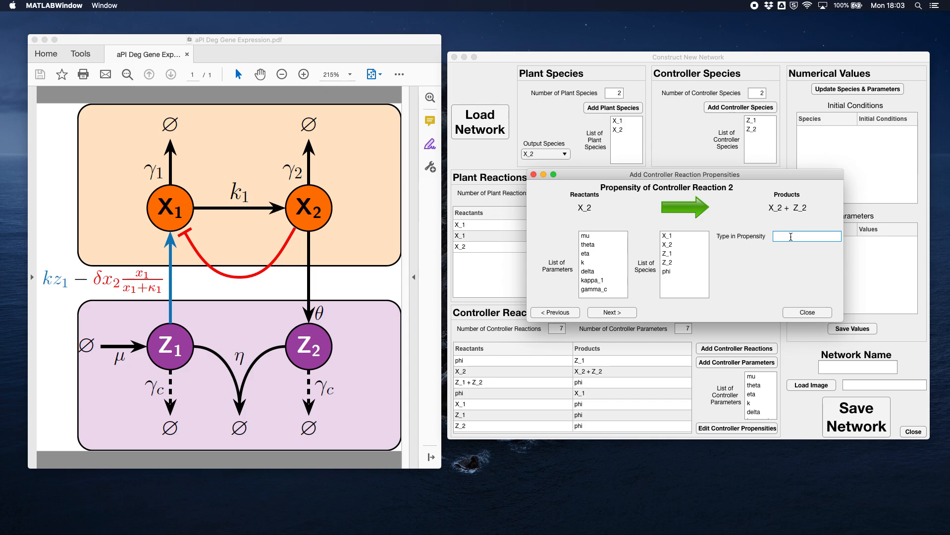
{"action": "type", "text": "theta*X_2"}
{"action": "left_click", "coordinate": [627, 312]}
- Set the propensity of controller reaction 3 to eta*Z_1*Z_2
{"action": "left_click", "coordinate": [798, 235]}
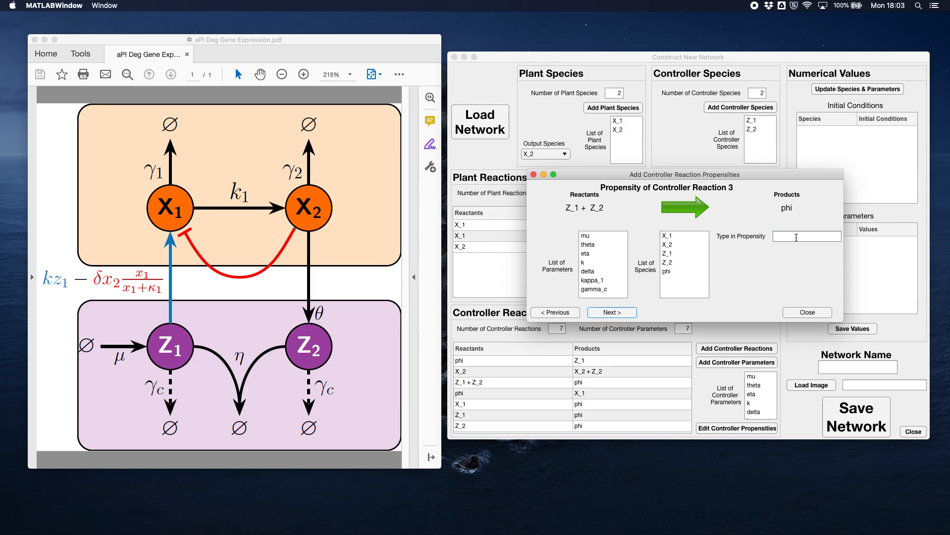
{"action": "type", "text": "eta*Z_1*Z_2"}
{"action": "left_click", "coordinate": [614, 312]}
- Set the propensity of controller reaction 4 to k*Z_1
{"action": "left_click", "coordinate": [810, 236]}
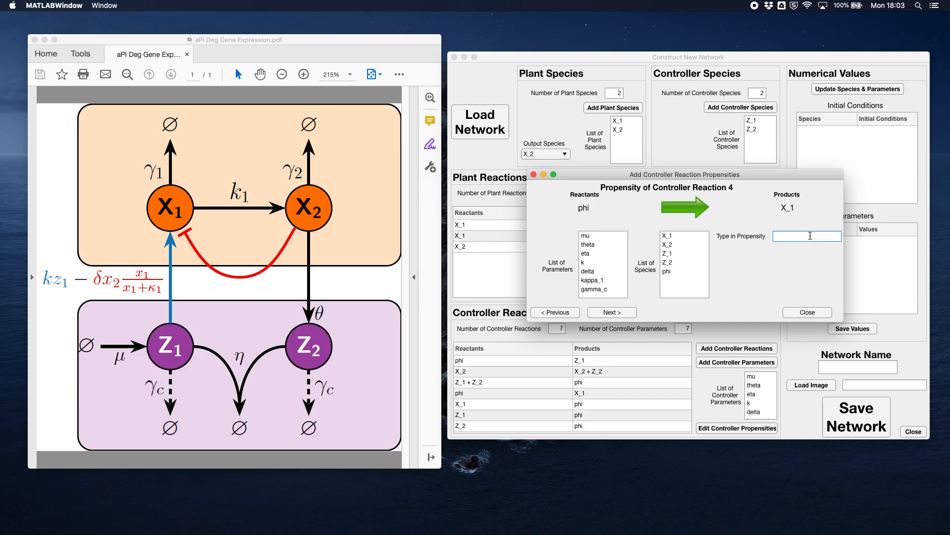
{"action": "type", "text": "k*Z_1"}
{"action": "left_click", "coordinate": [620, 311]}
- Set the propensity of controller reaction 5 to delta*X_2*X_1/(X_1 + kappa_1)
{"action": "left_click", "coordinate": [791, 235]}
{"action": "type", "text": "delta*"}
{"action": "type", "text": "X_2"}
{"action": "type", "text": "*X_1"}
{"action": "type", "text": "/(X_1 + ka"}
{"action": "type", "text": "ppa_1)"}
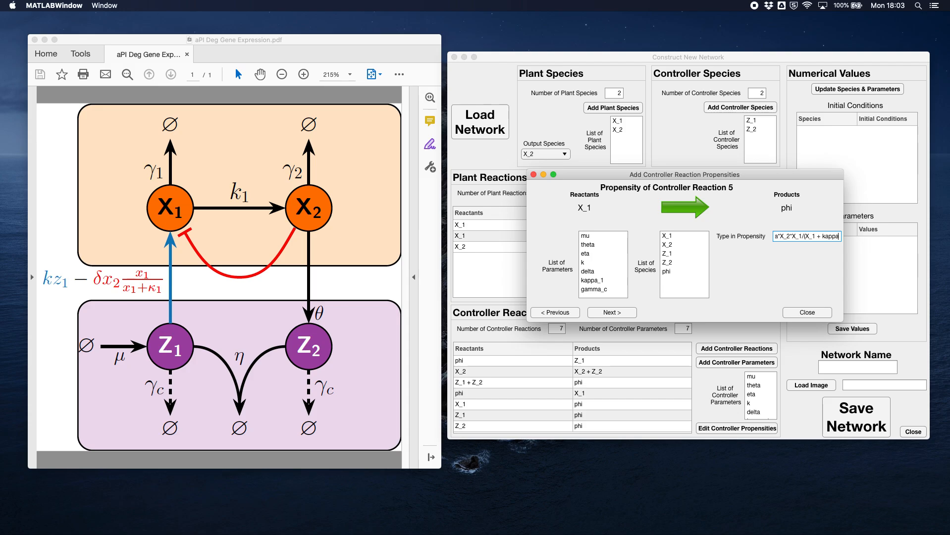
{"action": "left_click", "coordinate": [617, 313]}
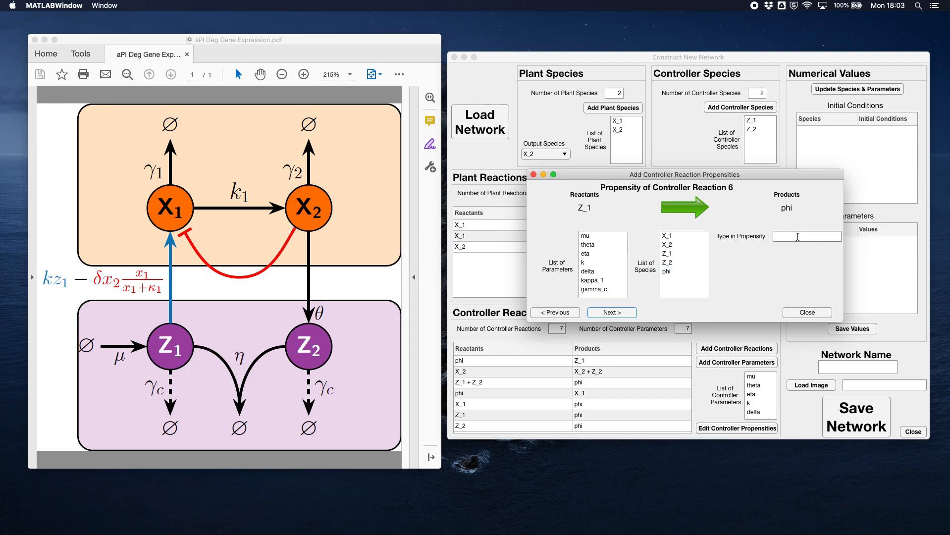
- Set the propensities of controller reactions 6 and 7 to gamma_c*Z_1 and gamma_c*Z_2, and finish the propensity entry
{"action": "left_click", "coordinate": [797, 237]}
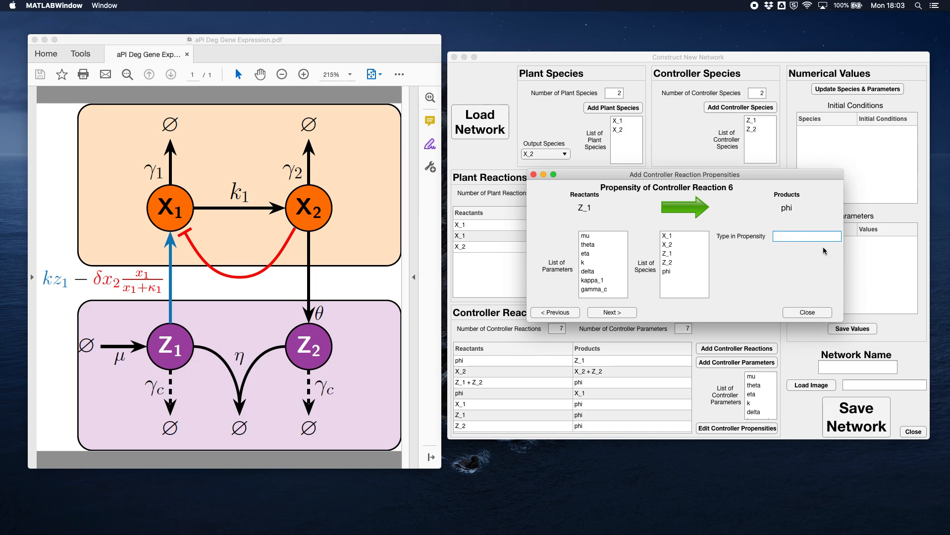
{"action": "type", "text": "gamma_c*Z_1"}
{"action": "left_click", "coordinate": [614, 313]}
{"action": "left_click", "coordinate": [784, 239]}
{"action": "type", "text": "gamma_c*Z_2"}
{"action": "left_click", "coordinate": [813, 313]}
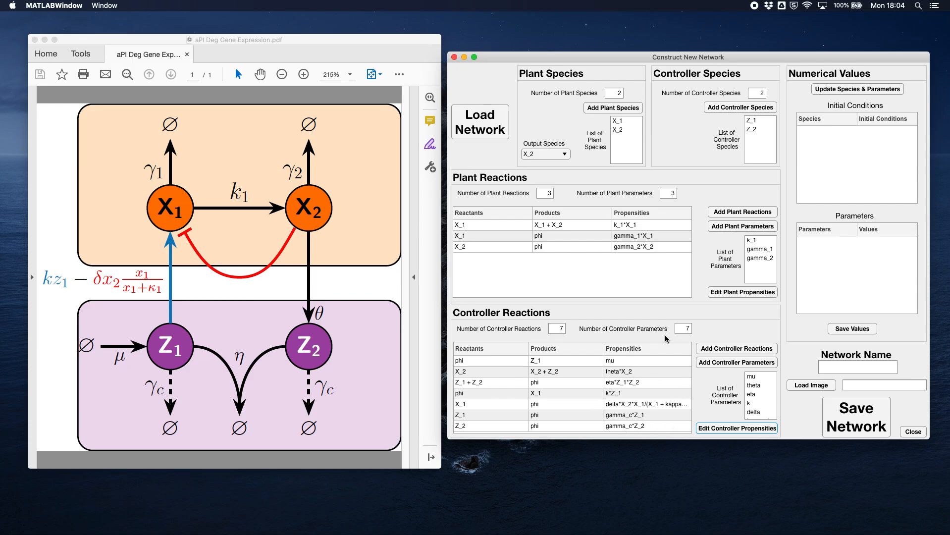
- Update the species and parameters in the numerical values tables and check the species' initial conditions
{"action": "left_click", "coordinate": [860, 89]}
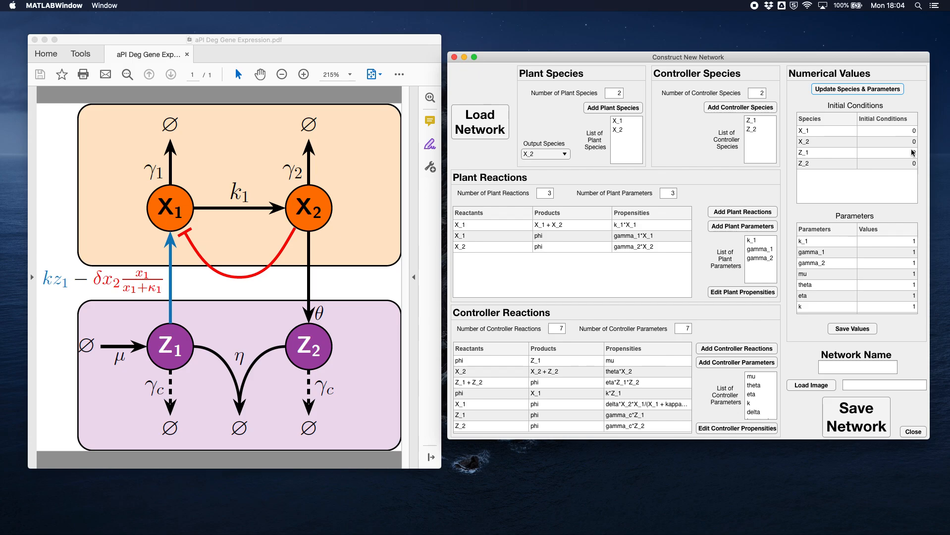
{"action": "double_click", "coordinate": [913, 131]}
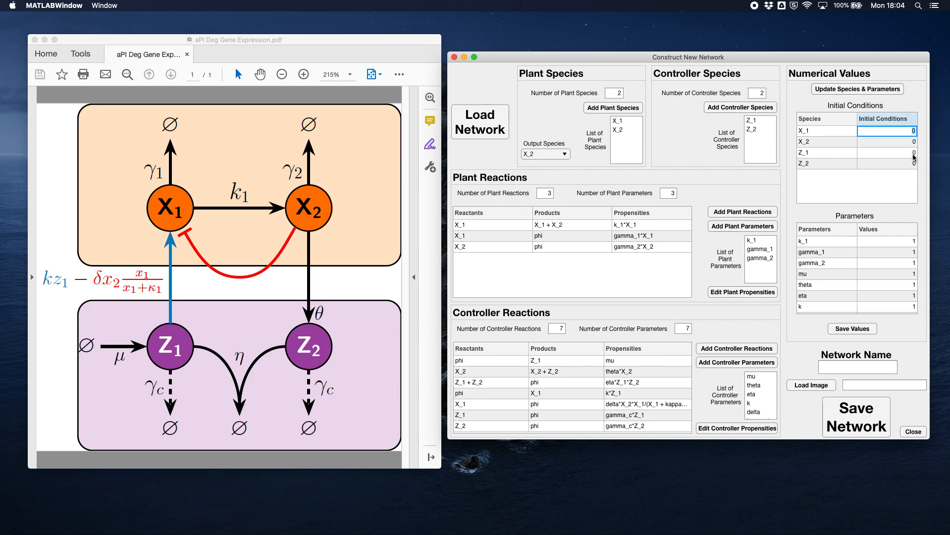
{"action": "left_click", "coordinate": [904, 163]}
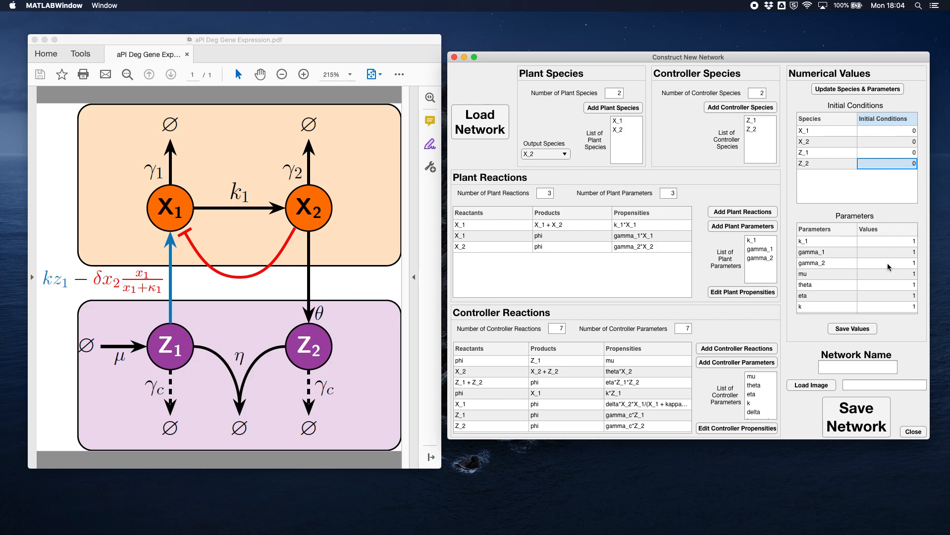
- Set the gamma_c parameter value to 0 and save the numerical values
{"action": "scroll", "coordinate": [889, 263], "scroll_direction": "down", "scroll_amount": 1}
{"action": "scroll", "coordinate": [887, 258], "scroll_direction": "down", "scroll_amount": 3}
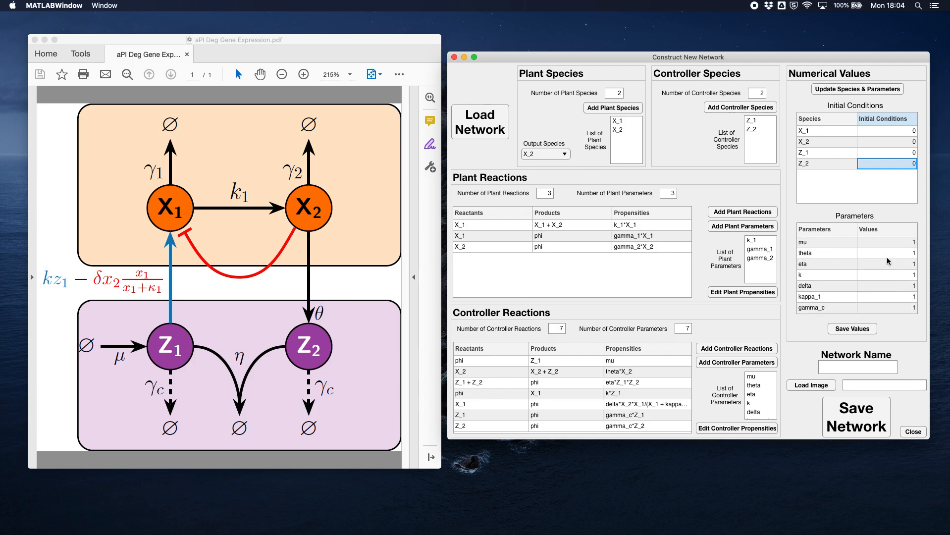
{"action": "scroll", "coordinate": [889, 265], "scroll_direction": "up", "scroll_amount": 2}
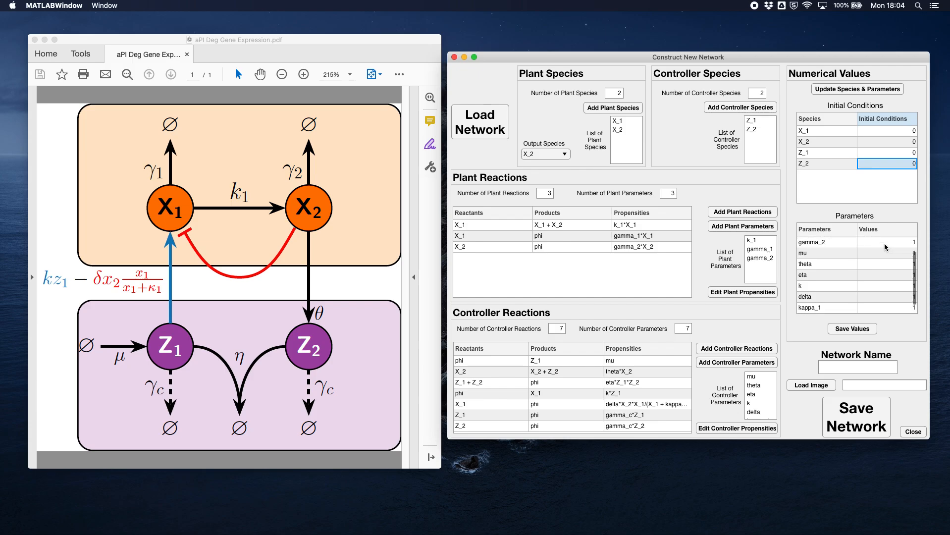
{"action": "scroll", "coordinate": [890, 283], "scroll_direction": "down", "scroll_amount": 2}
{"action": "double_click", "coordinate": [901, 307]}
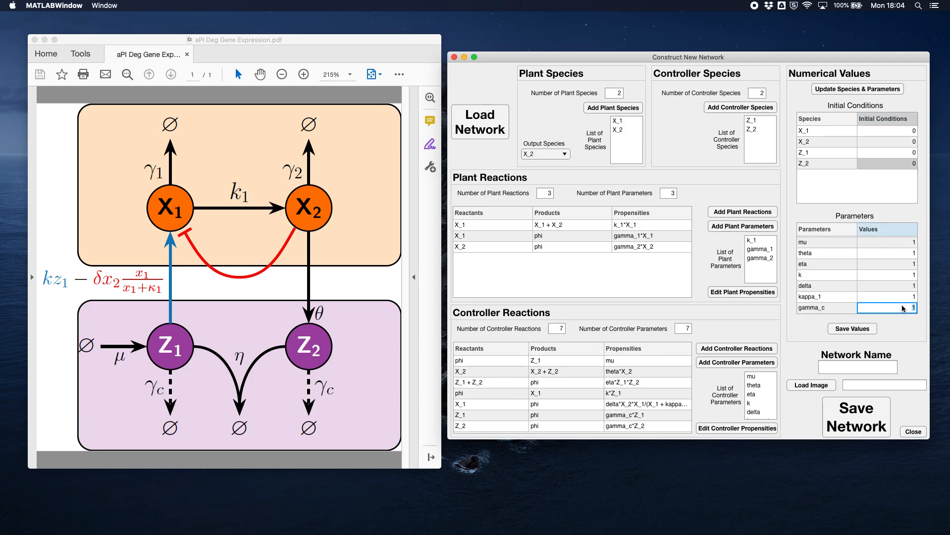
{"action": "type", "text": "0"}
{"action": "left_click", "coordinate": [896, 325]}
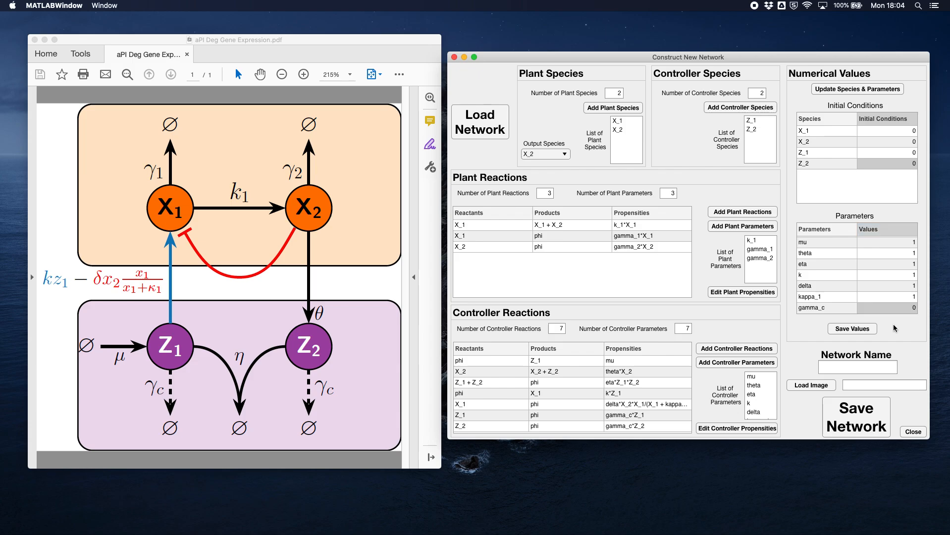
{"action": "left_click", "coordinate": [852, 330]}
- Name the network aPI_Deg_GeneExp
{"action": "left_click", "coordinate": [839, 366]}
{"action": "type", "text": "aPI Deg"}
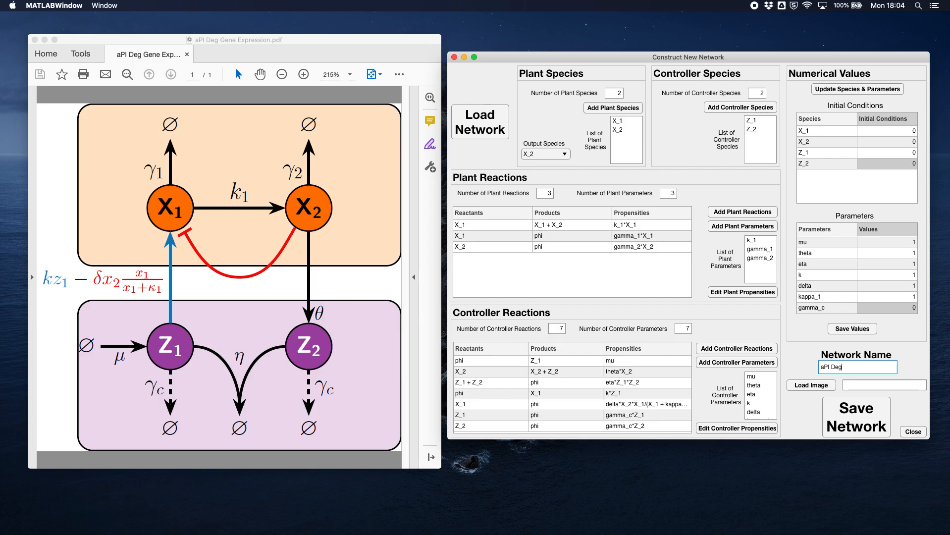
{"action": "key", "text": "BackSpace"}
{"action": "key", "text": "BackSpace"}
{"action": "key", "text": "BackSpace"}
{"action": "key", "text": "BackSpace"}
{"action": "type", "text": "_Deg_GeneExp"}
{"action": "left_click", "coordinate": [890, 392]}
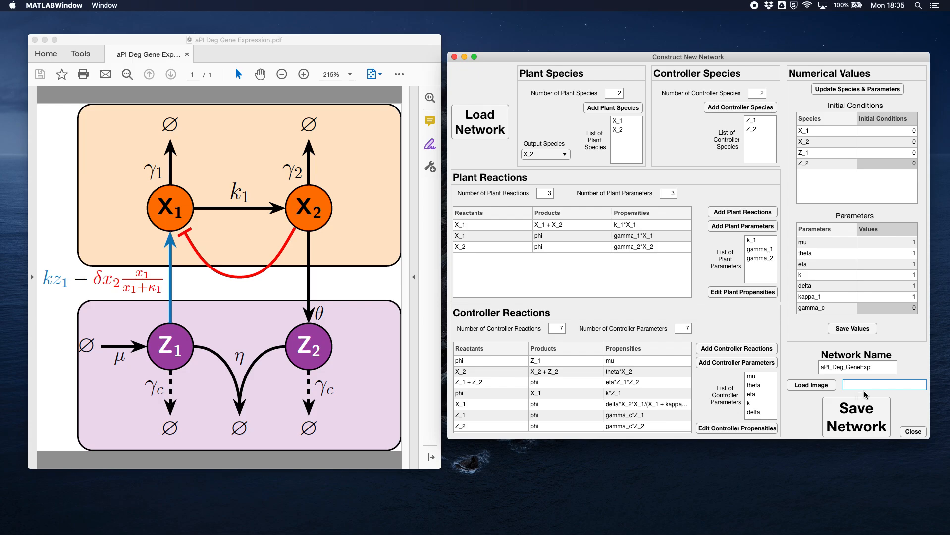
- Switch to the main MATLAB window and open the Network Types folder inside BMC App 1.0
{"action": "key", "text": "ctrl+Up"}
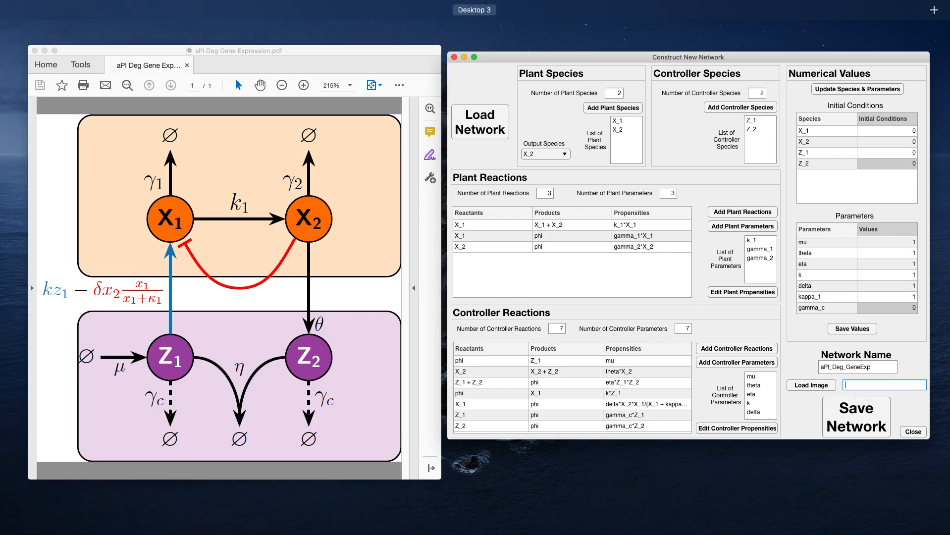
{"action": "mouse_move", "coordinate": [474, 10]}
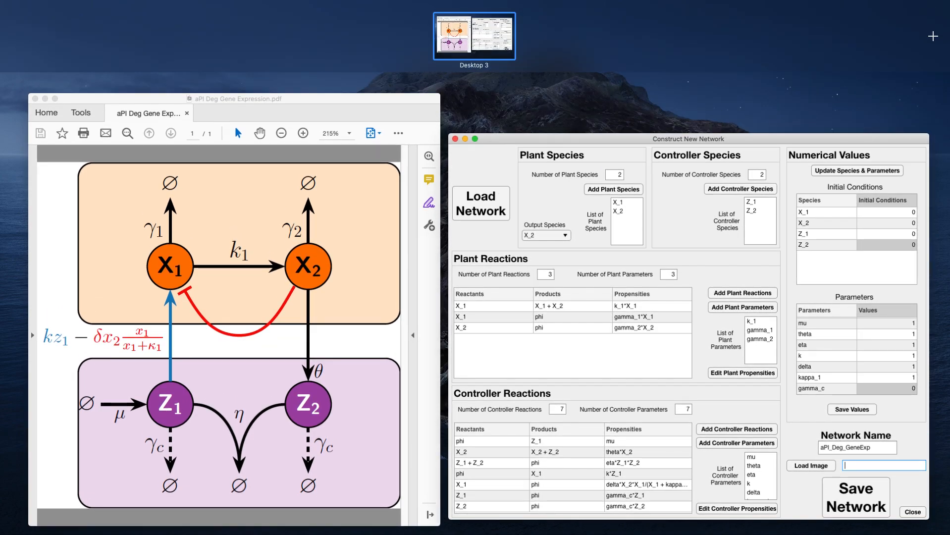
{"action": "key", "text": "ctrl+Up"}
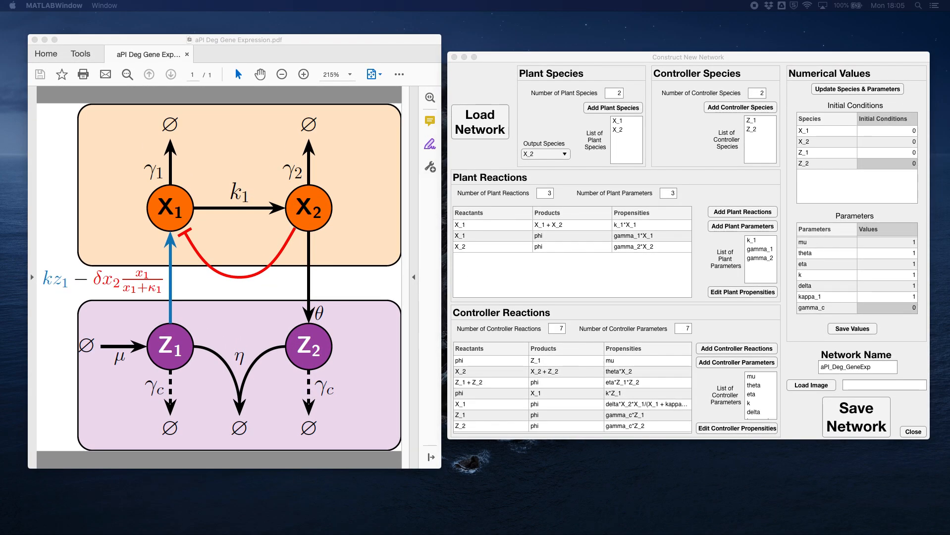
{"action": "key", "text": "ctrl+Right"}
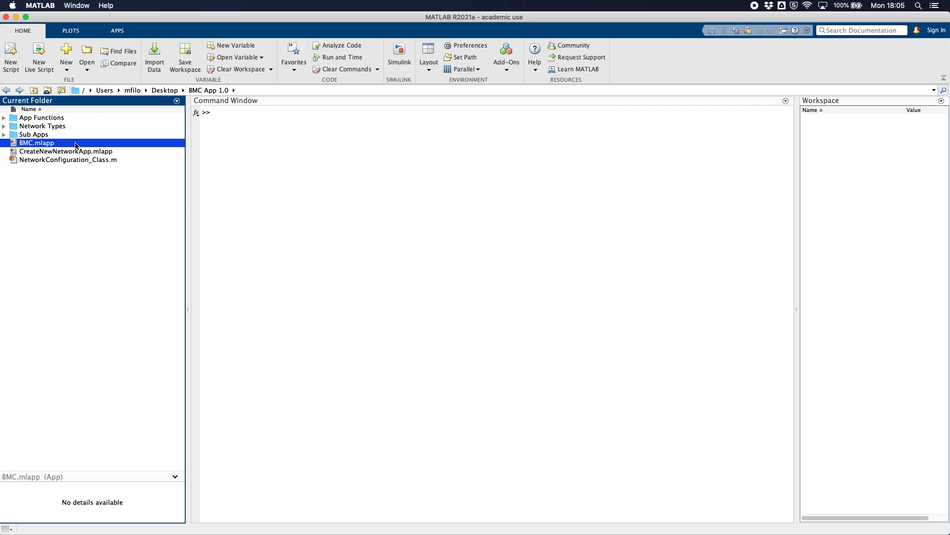
{"action": "double_click", "coordinate": [43, 126]}
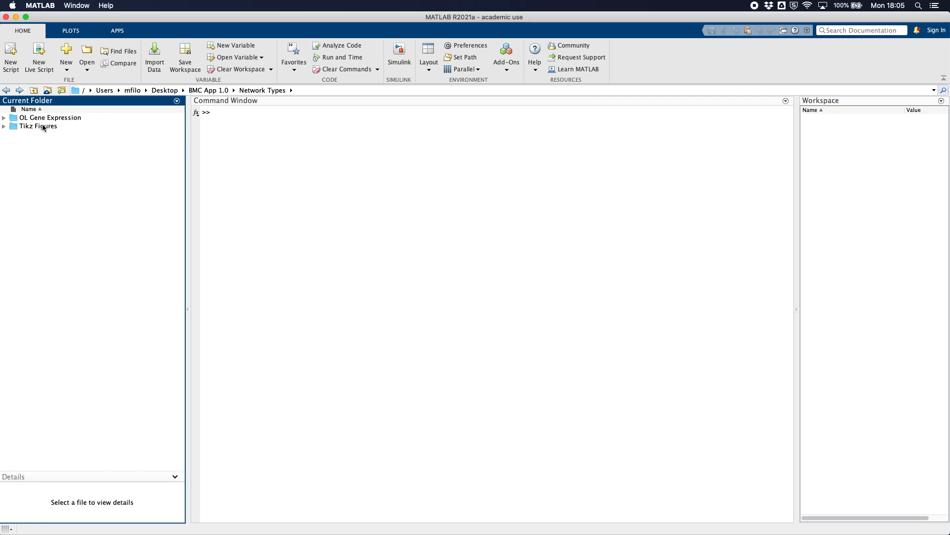
{"action": "left_click", "coordinate": [6, 90]}
{"action": "left_click", "coordinate": [37, 128]}
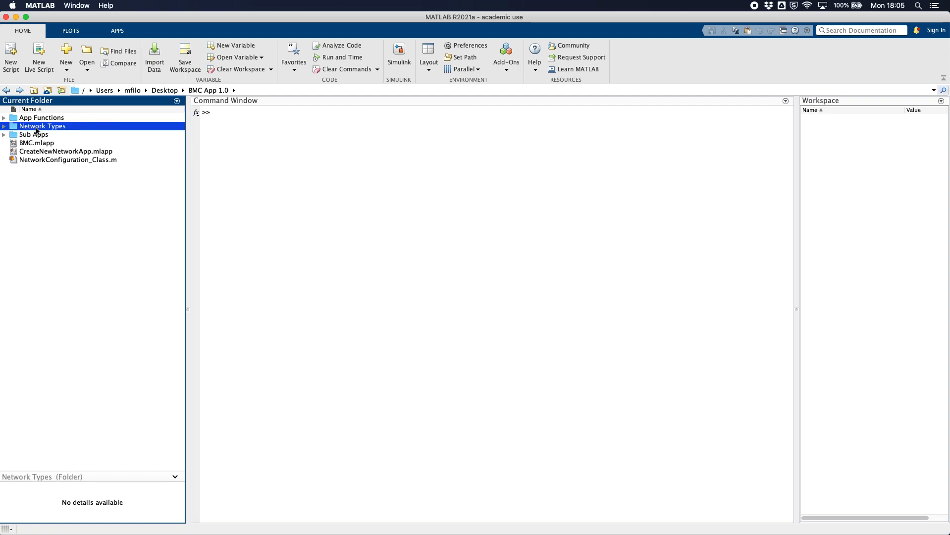
{"action": "double_click", "coordinate": [37, 127]}
- Create a folder named aPI Deg Gene Expression in the Network Types folder
{"action": "right_click", "coordinate": [36, 142]}
{"action": "mouse_move", "coordinate": [89, 164]}
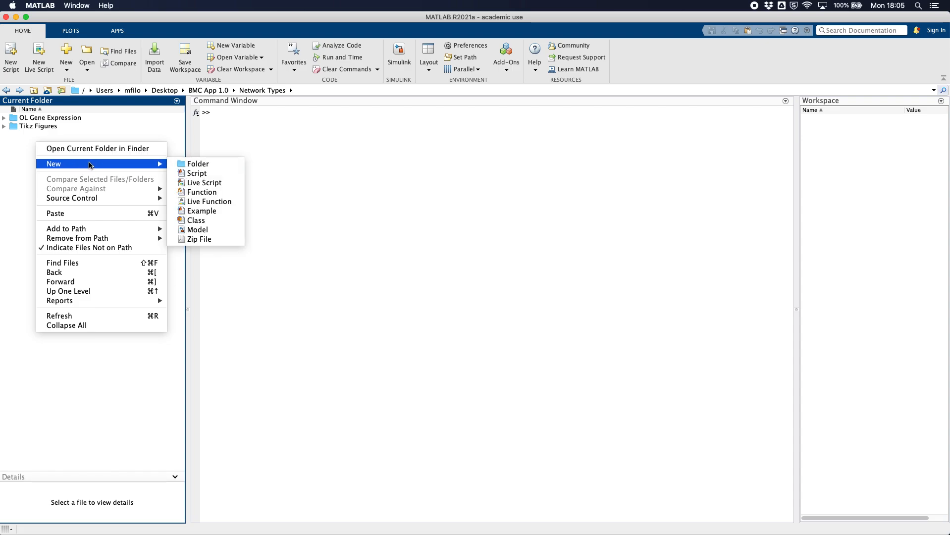
{"action": "left_click", "coordinate": [191, 163]}
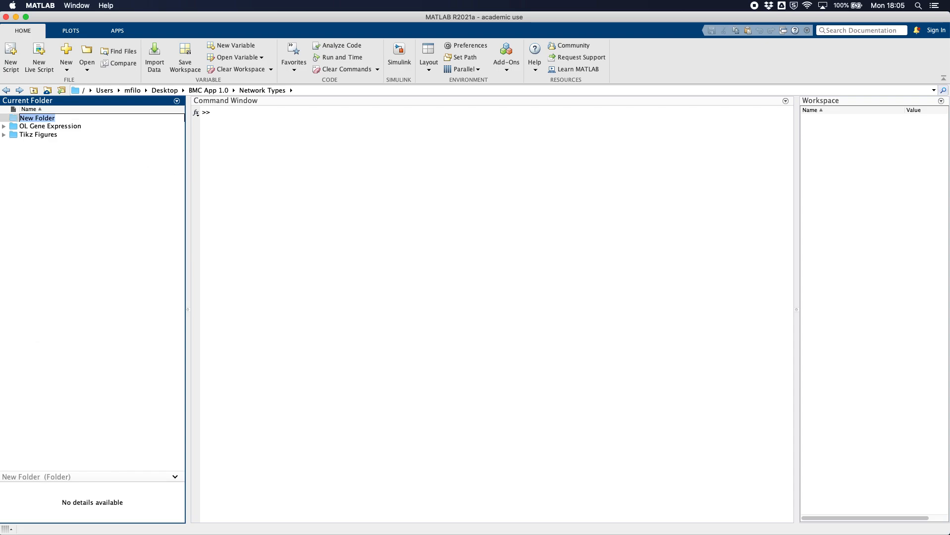
{"action": "type", "text": "aPI Deg Gene Expression"}
{"action": "key", "text": "Return"}
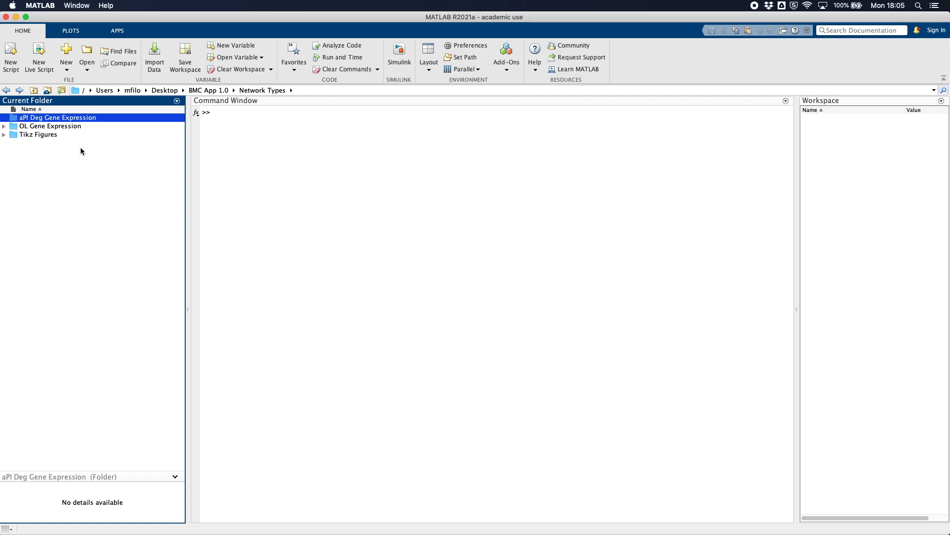
- Copy aPI Deg Gene Expression.svg from its Tikz Figures subfolder into the new aPI Deg Gene Expression folder, and return to Network Types
{"action": "double_click", "coordinate": [38, 135]}
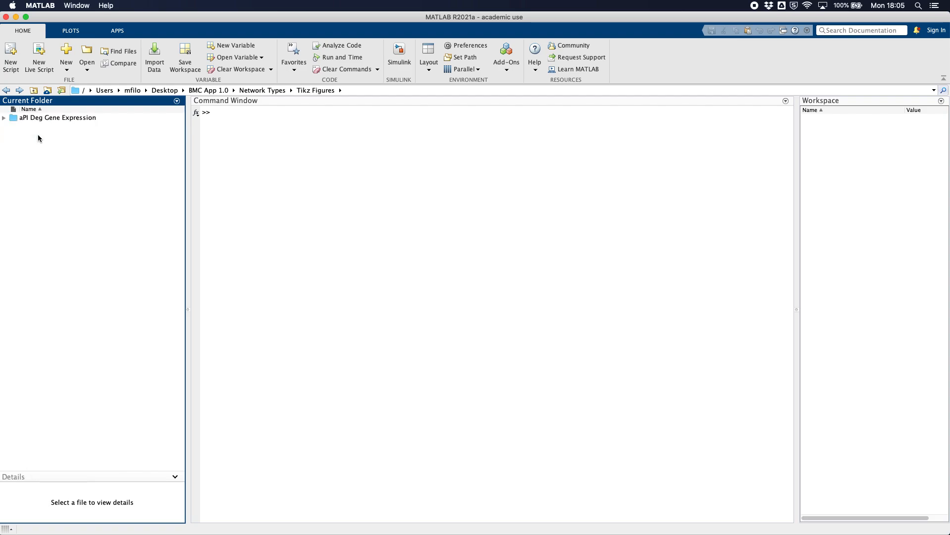
{"action": "double_click", "coordinate": [44, 119]}
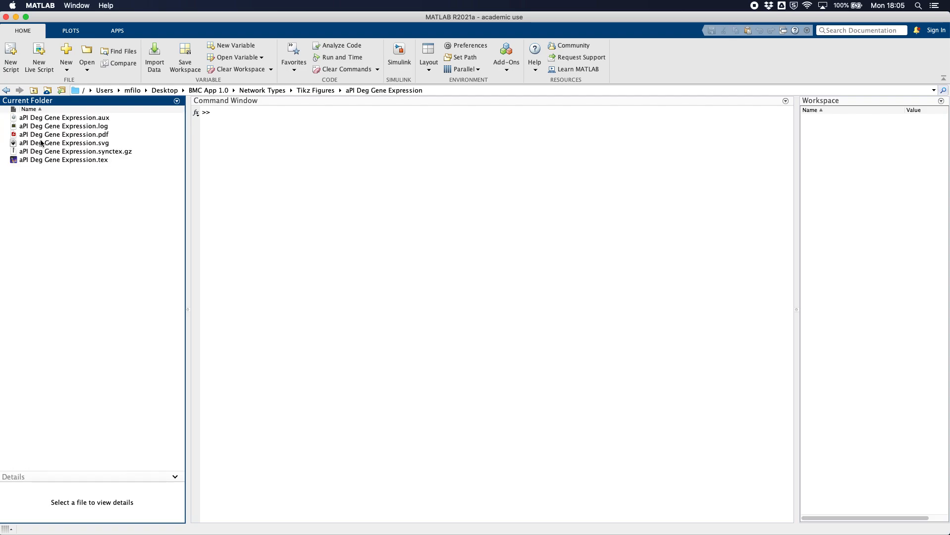
{"action": "left_click", "coordinate": [47, 144]}
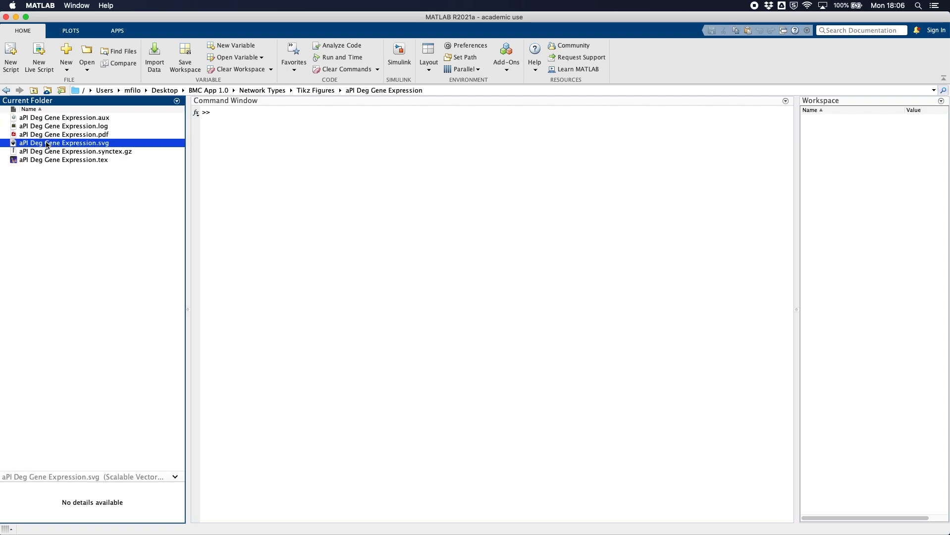
{"action": "left_click", "coordinate": [7, 91]}
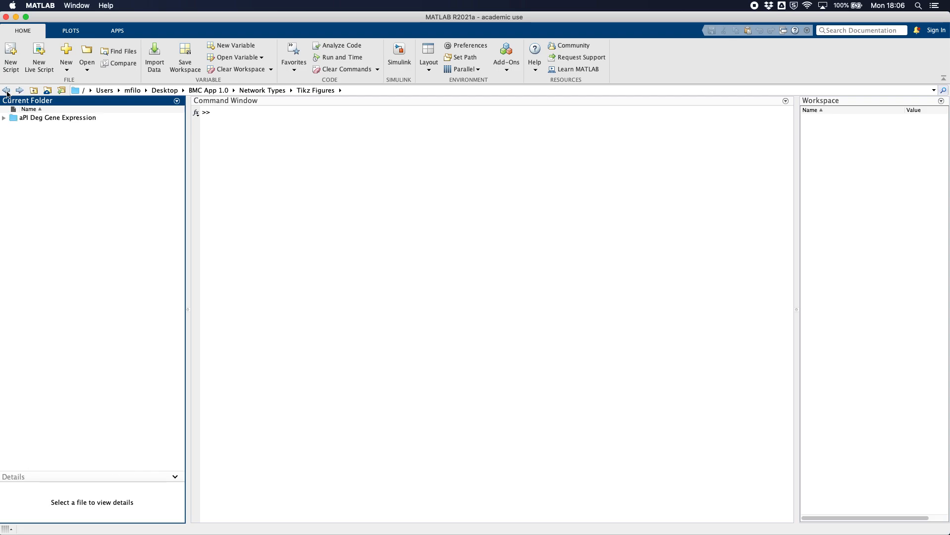
{"action": "left_click", "coordinate": [6, 91]}
{"action": "double_click", "coordinate": [64, 121]}
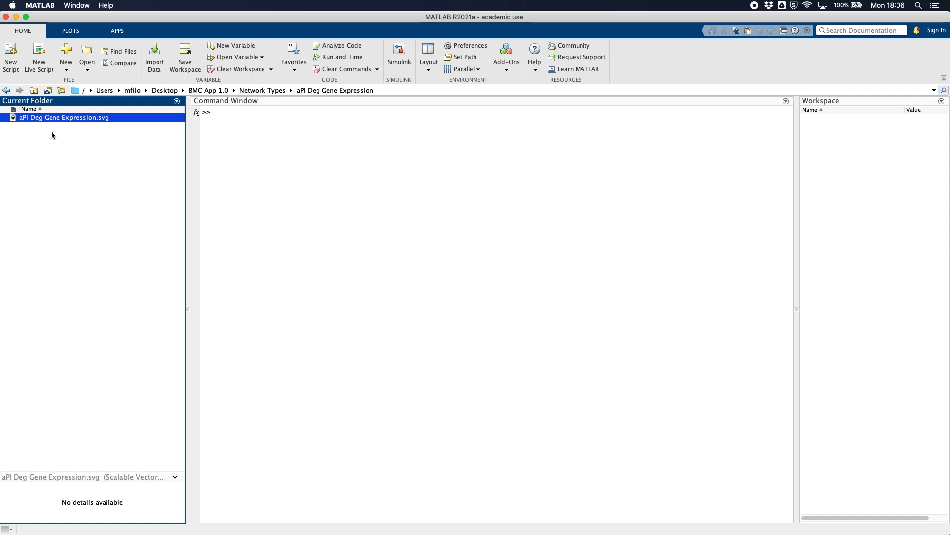
{"action": "left_click", "coordinate": [47, 161]}
{"action": "left_click", "coordinate": [7, 91]}
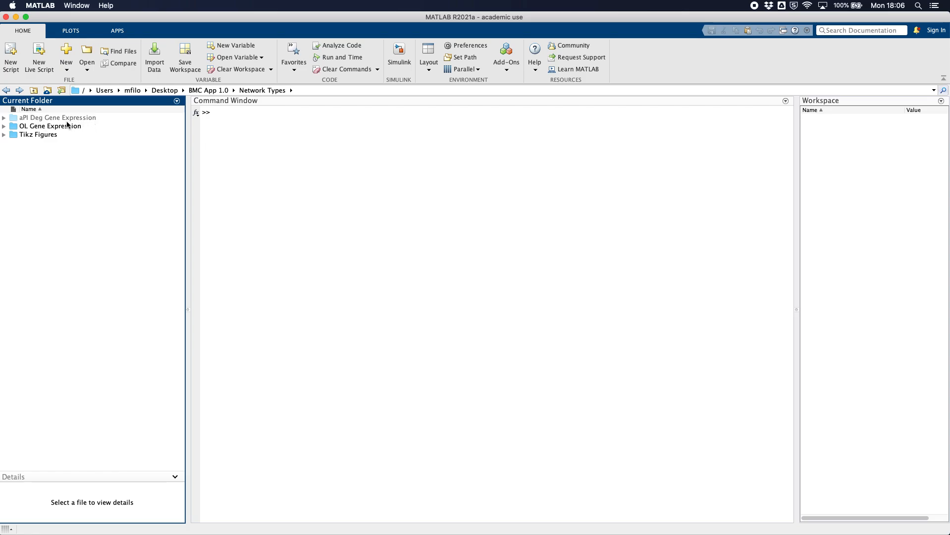
- Return to the Construct New Network window and load aPI Deg Gene Expression.svg from the new folder as the network image
{"action": "key", "text": "ctrl+Up"}
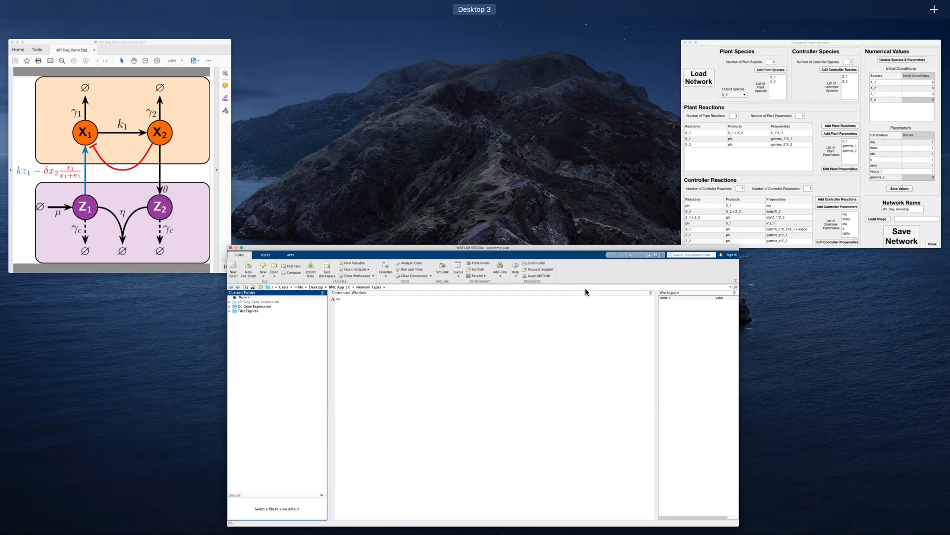
{"action": "left_click", "coordinate": [729, 184]}
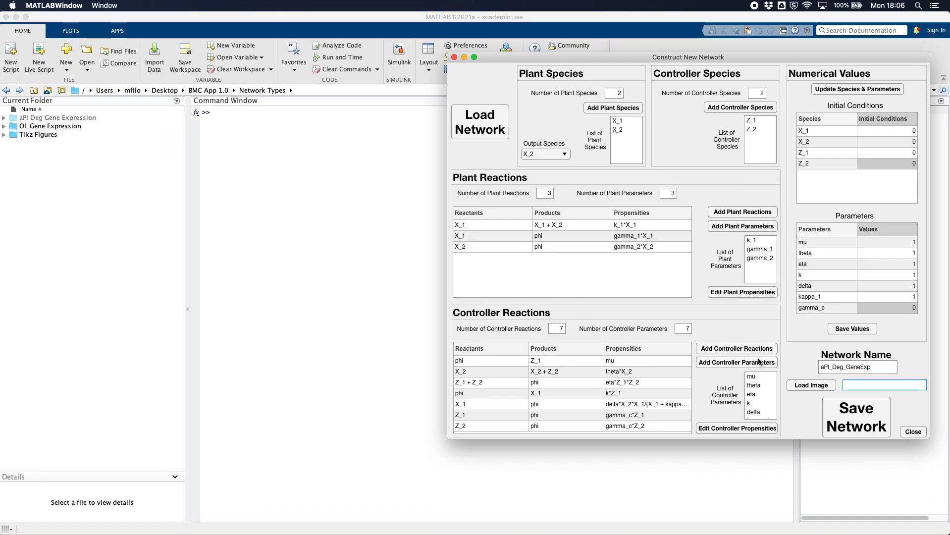
{"action": "left_click", "coordinate": [818, 386]}
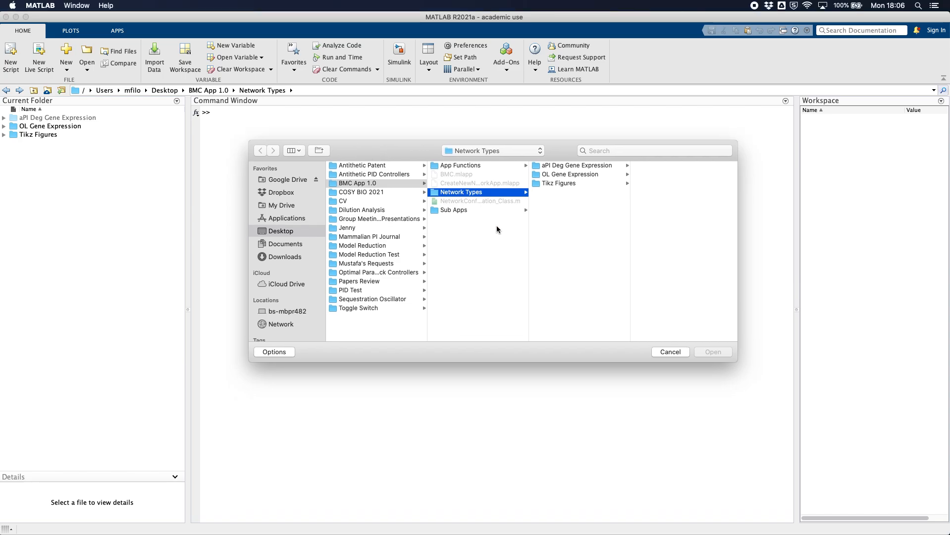
{"action": "left_click", "coordinate": [593, 166]}
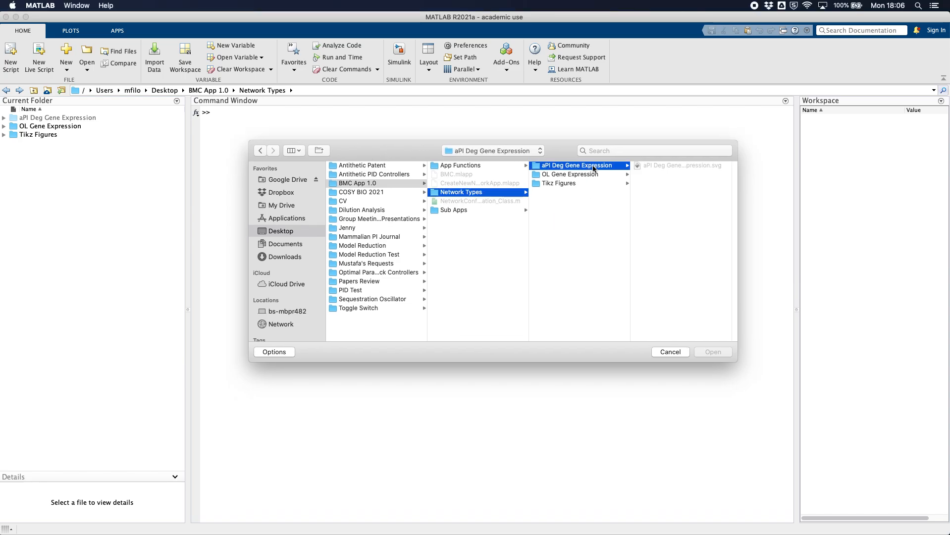
{"action": "left_click", "coordinate": [667, 166]}
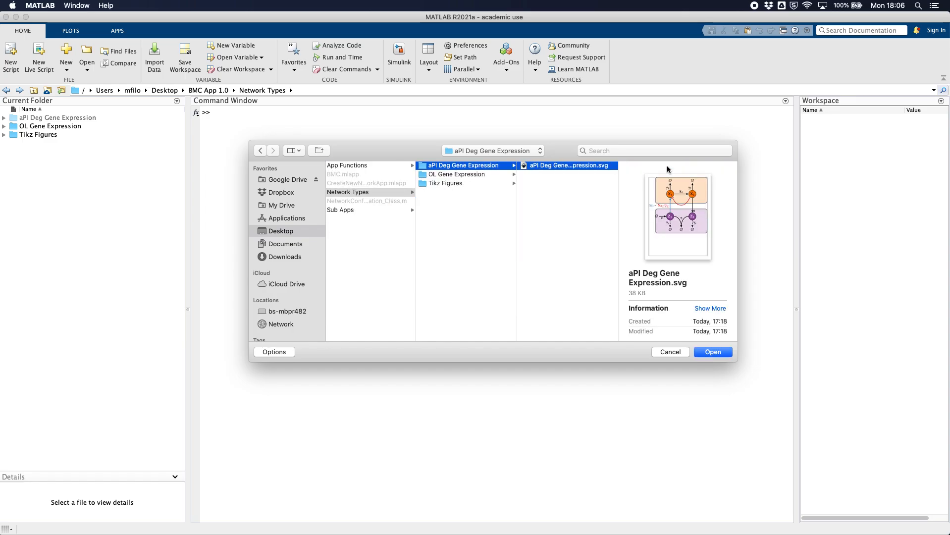
{"action": "left_click", "coordinate": [711, 352]}
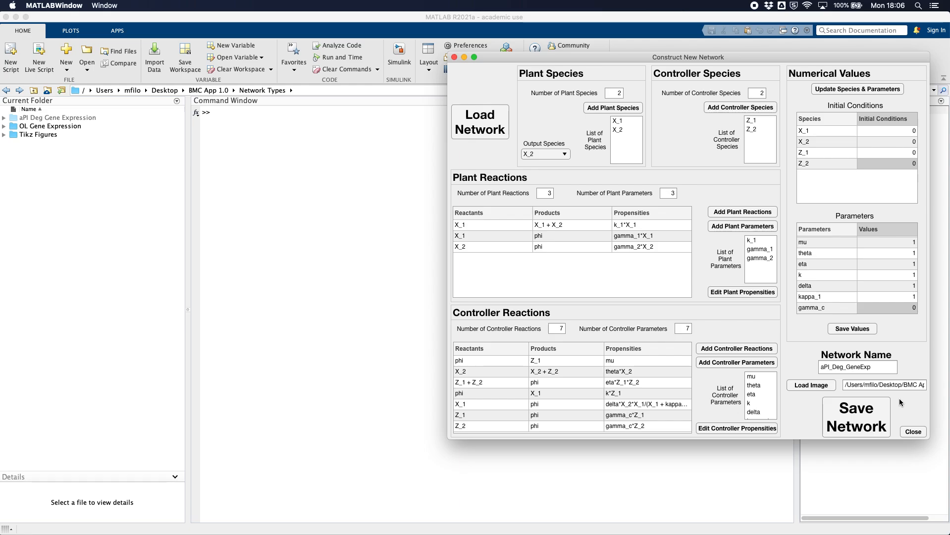
- Save the network into the aPI Deg Gene Expression folder under Network Types
{"action": "left_click", "coordinate": [856, 417]}
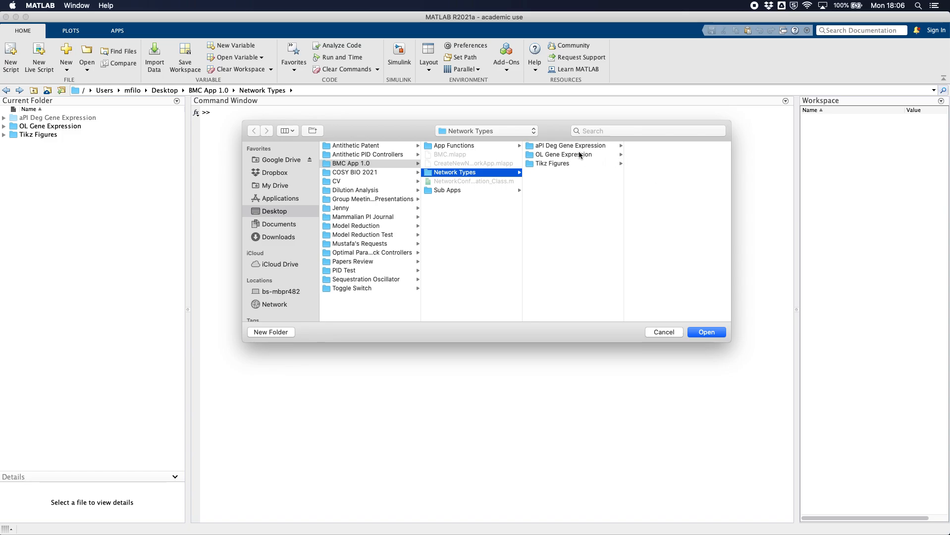
{"action": "left_click", "coordinate": [552, 148]}
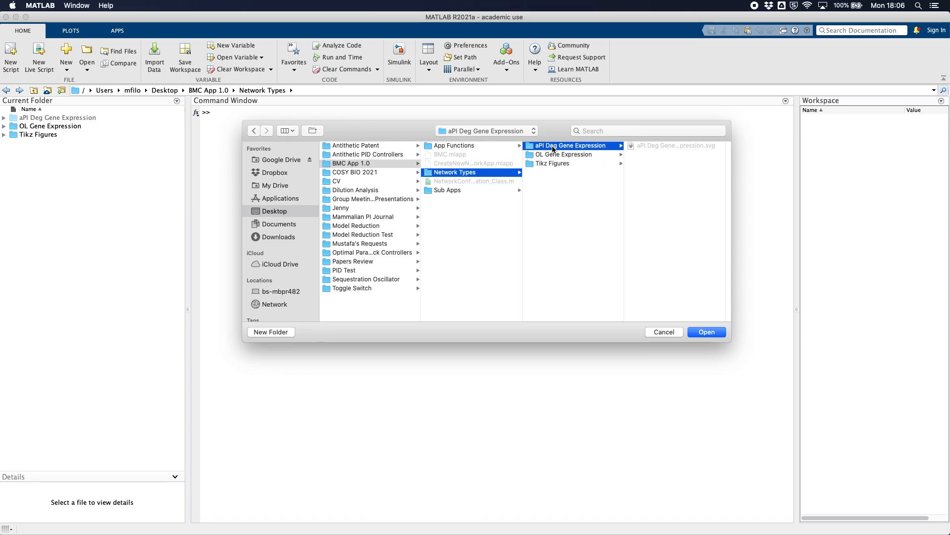
{"action": "left_click", "coordinate": [707, 332]}
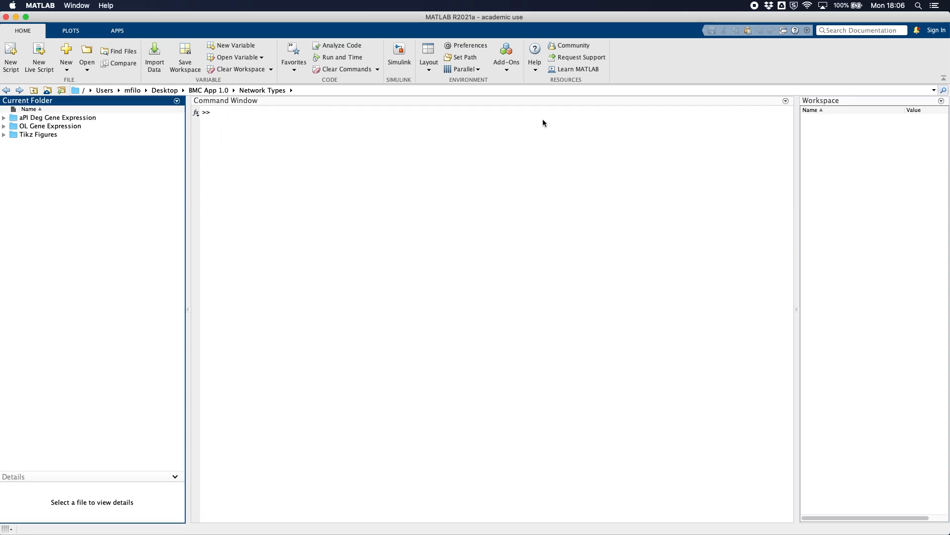
- Open the aPI Deg Gene Expression folder and examine the saved propensity function, stoichiometry matrix and configuration files
{"action": "double_click", "coordinate": [53, 118]}
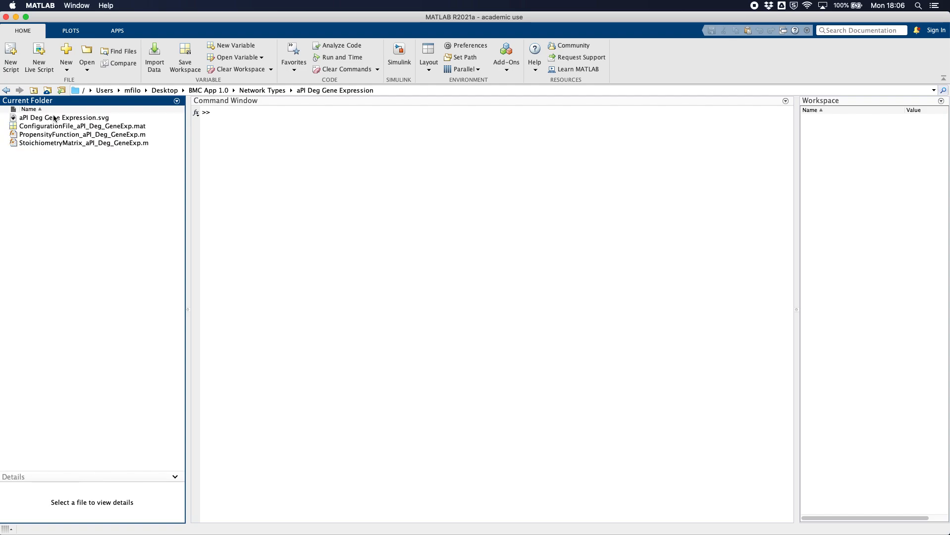
{"action": "left_click", "coordinate": [38, 135]}
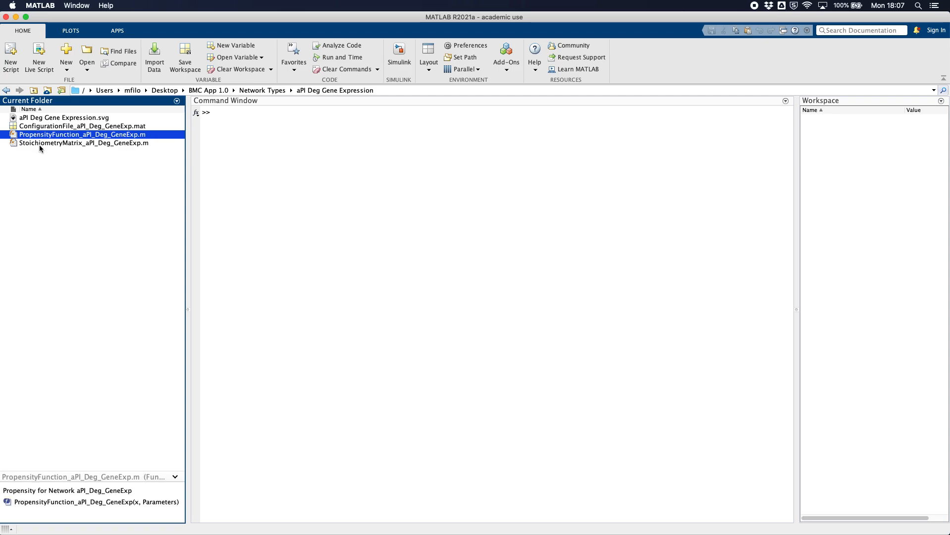
{"action": "left_click", "coordinate": [40, 144]}
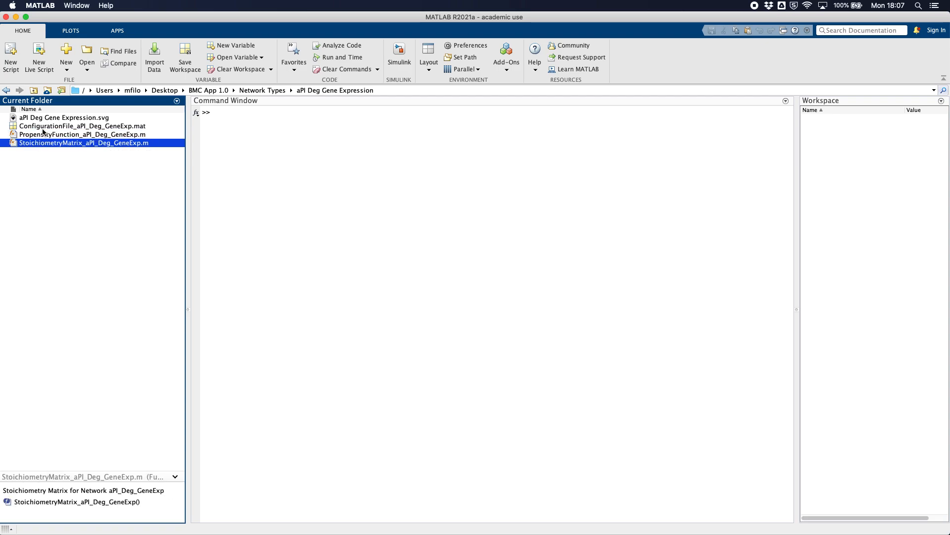
{"action": "left_click", "coordinate": [44, 126]}
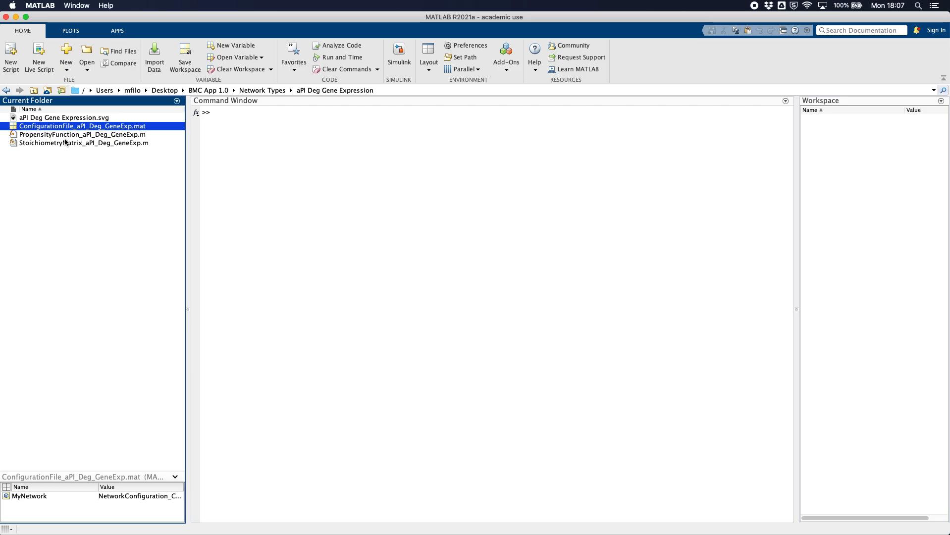
{"action": "key", "text": "ctrl+Up"}
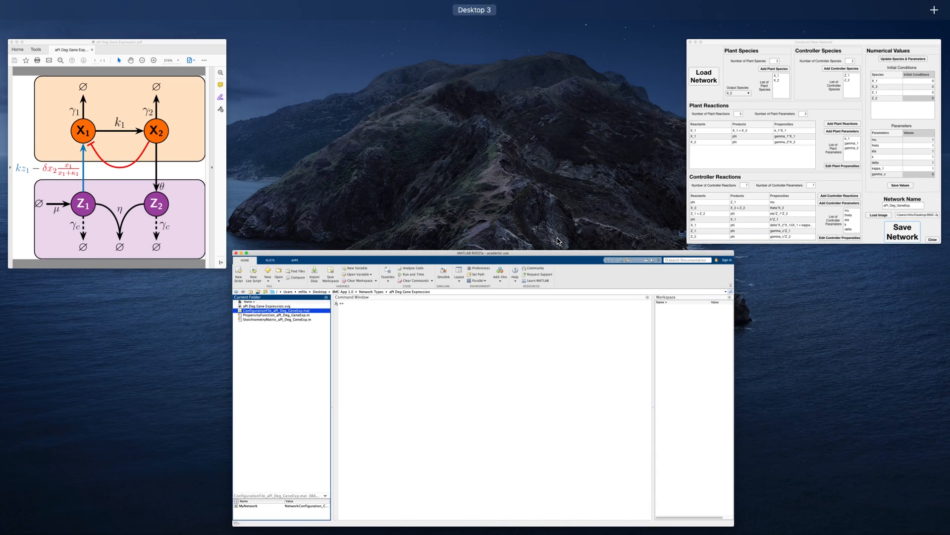
- Return to the BioChemical Reaction Controllers window and add ConfigurationFile_aPI_Deg_GeneExp.mat from the aPI Deg Gene Expression folder as an existing network
{"action": "key", "text": "ctrl+Up"}
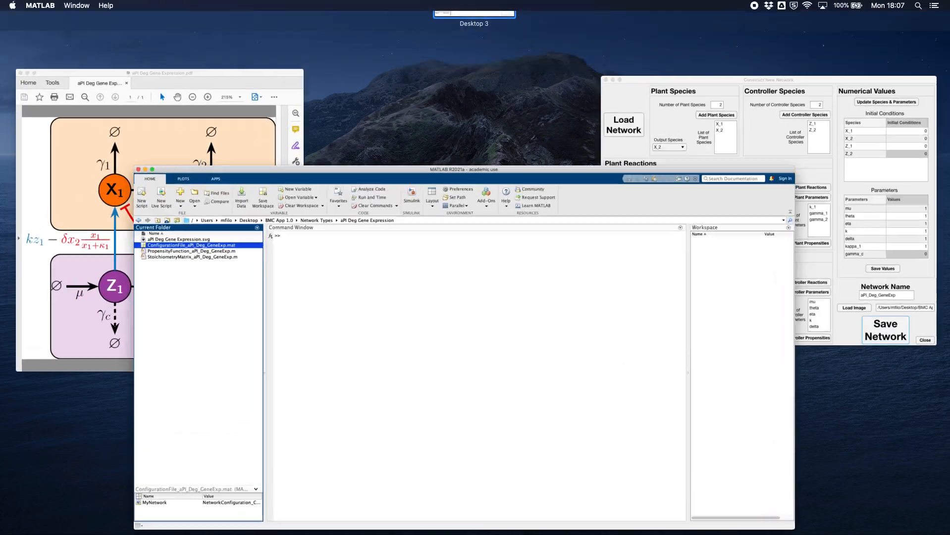
{"action": "left_click_drag", "start_coordinate": [1, 396], "coordinate": [438, 61]}
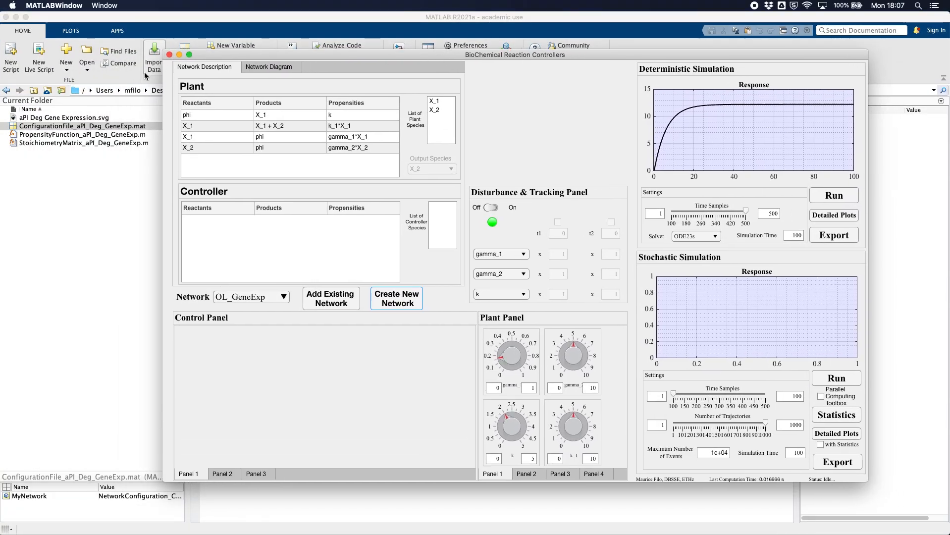
{"action": "left_click", "coordinate": [16, 17]}
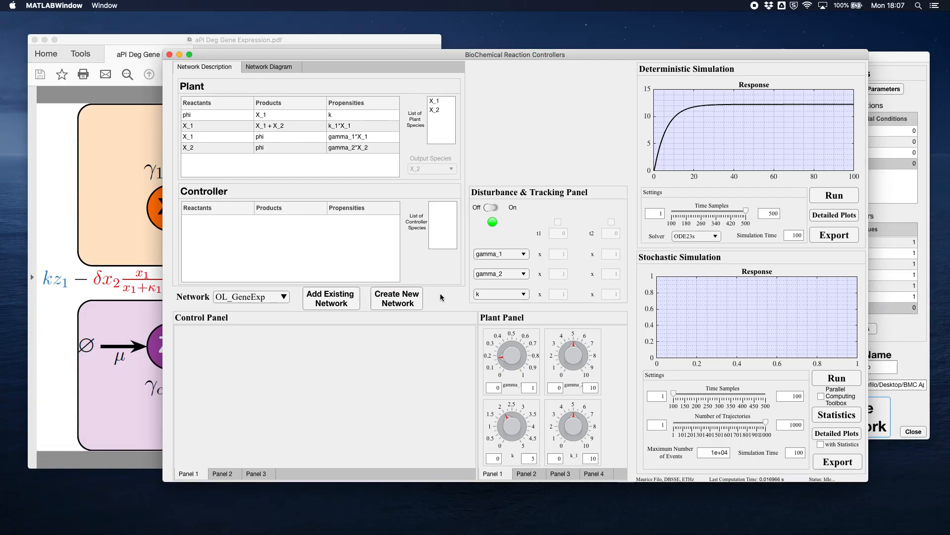
{"action": "left_click", "coordinate": [335, 299]}
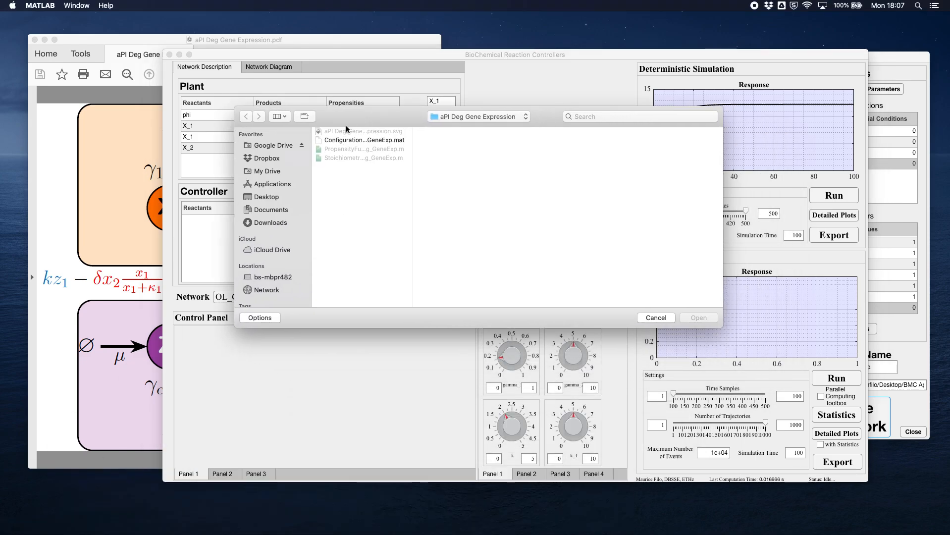
{"action": "left_click", "coordinate": [502, 117]}
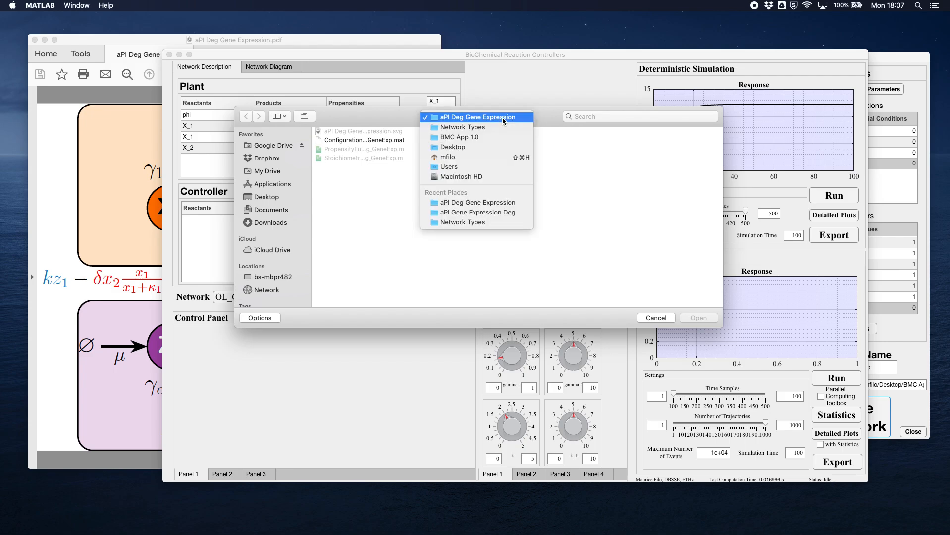
{"action": "left_click", "coordinate": [502, 119]}
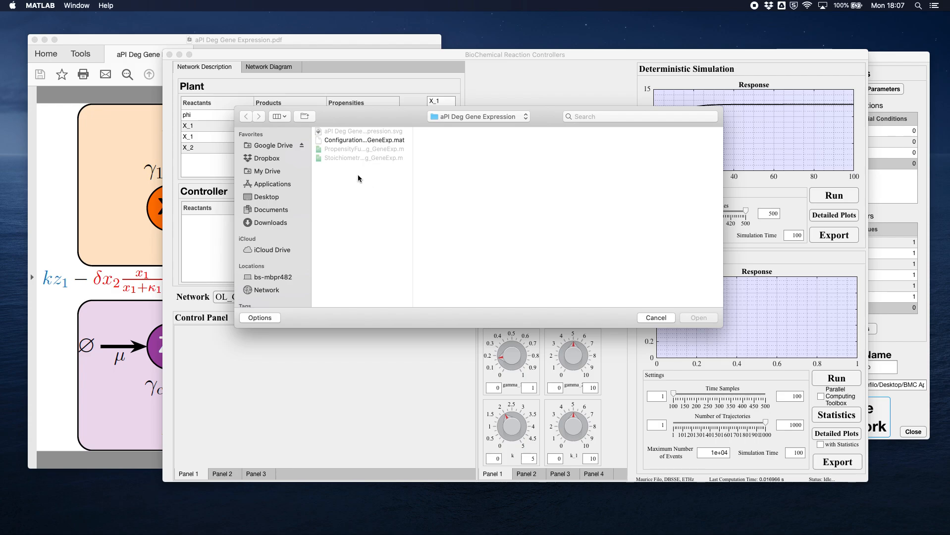
{"action": "left_click", "coordinate": [369, 143]}
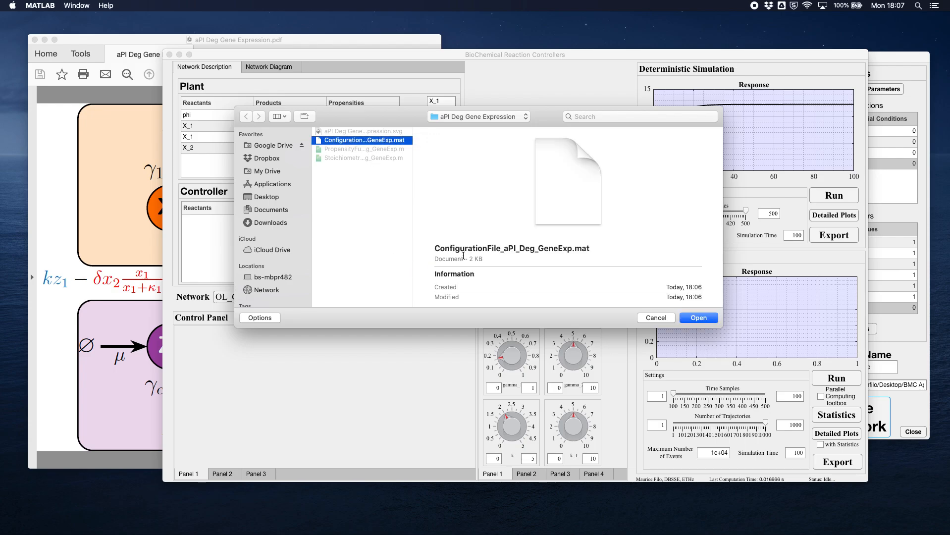
{"action": "left_click", "coordinate": [696, 318]}
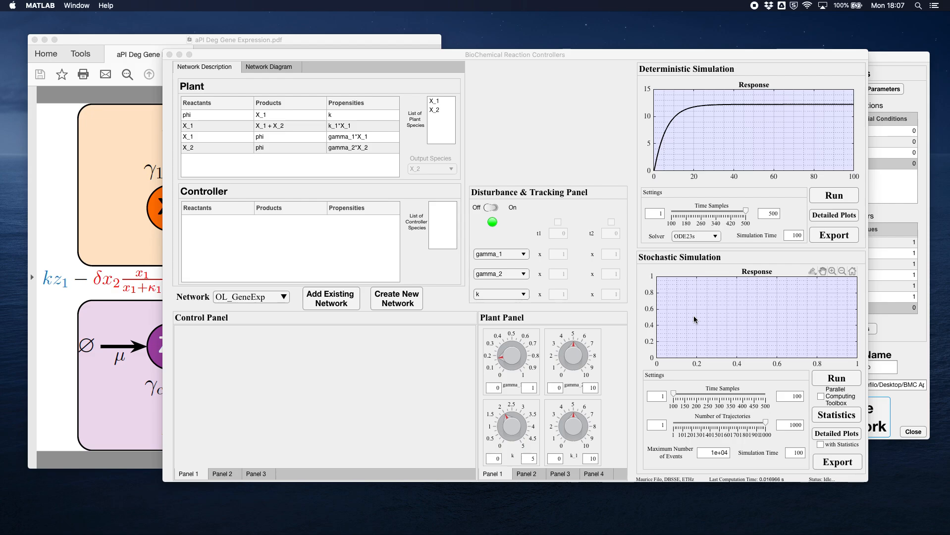
- Select the aPI_Deg_GeneExp network with its diagram displayed and run its deterministic simulation
{"action": "left_click", "coordinate": [270, 297]}
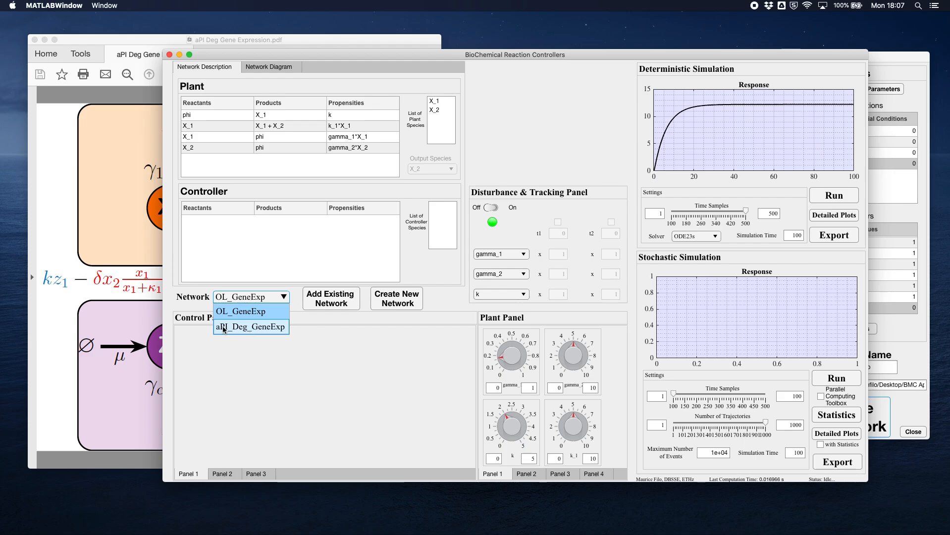
{"action": "left_click", "coordinate": [263, 327]}
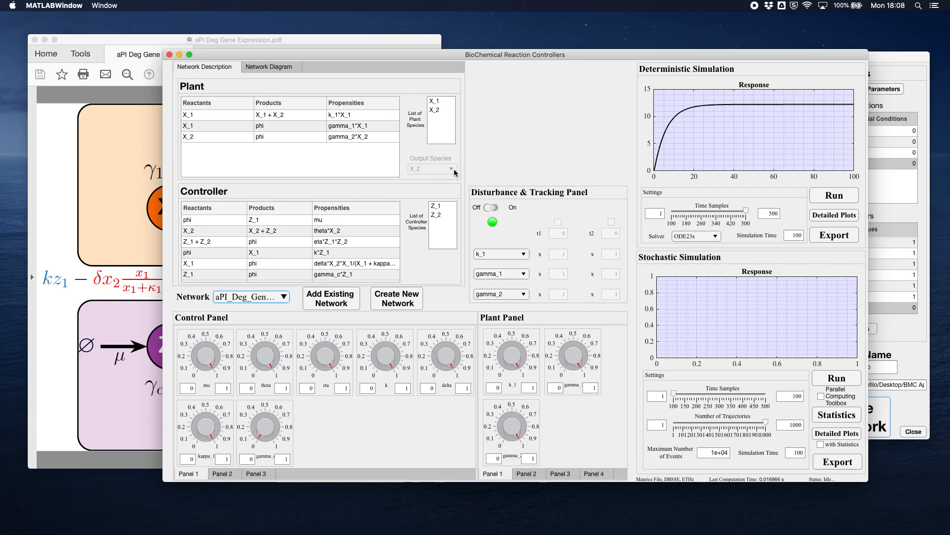
{"action": "left_click", "coordinate": [267, 67]}
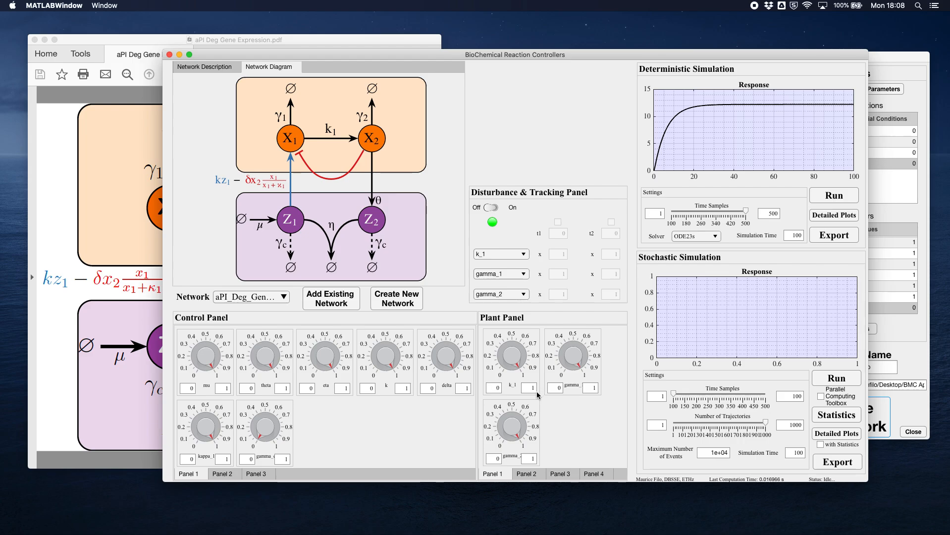
{"action": "left_click", "coordinate": [834, 197]}
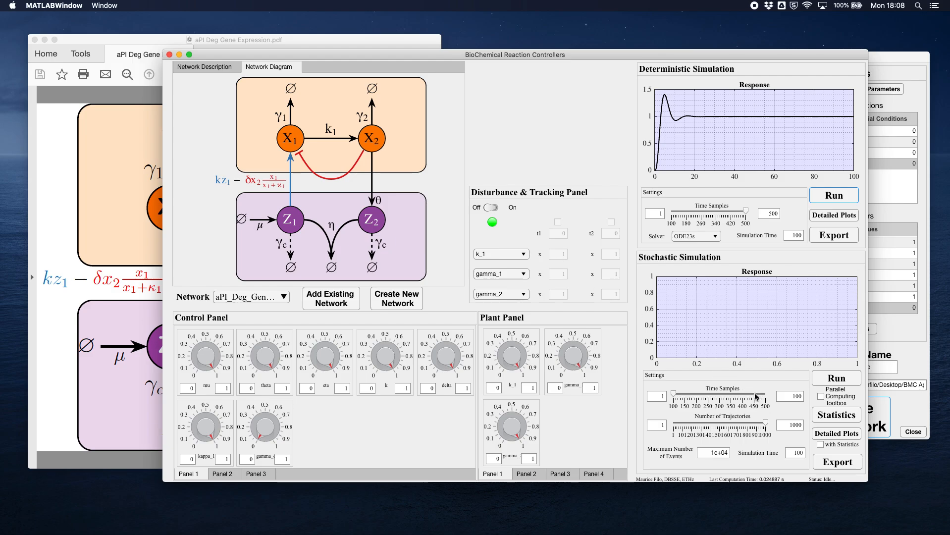
- Run the stochastic simulation with 500 time samples and 100 trajectories, and plot its statistics over the response
{"action": "left_click_drag", "start_coordinate": [753, 394], "coordinate": [782, 397]}
{"action": "double_click", "coordinate": [793, 425]}
{"action": "type", "text": "1"}
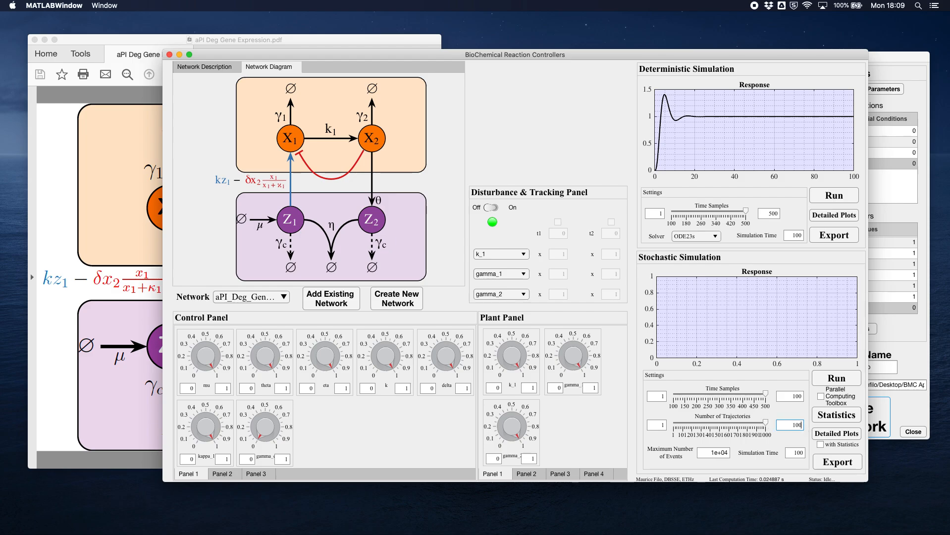
{"action": "key", "text": "Return"}
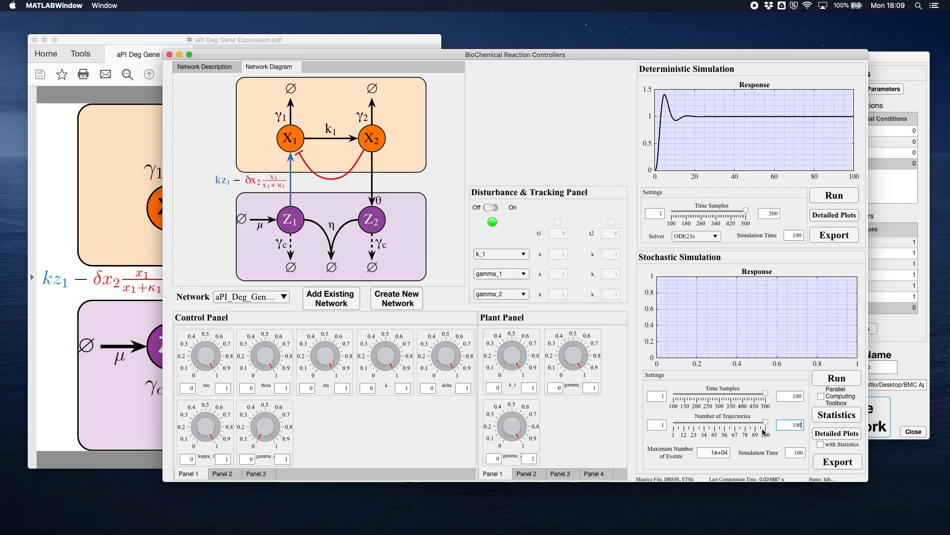
{"action": "left_click", "coordinate": [840, 379]}
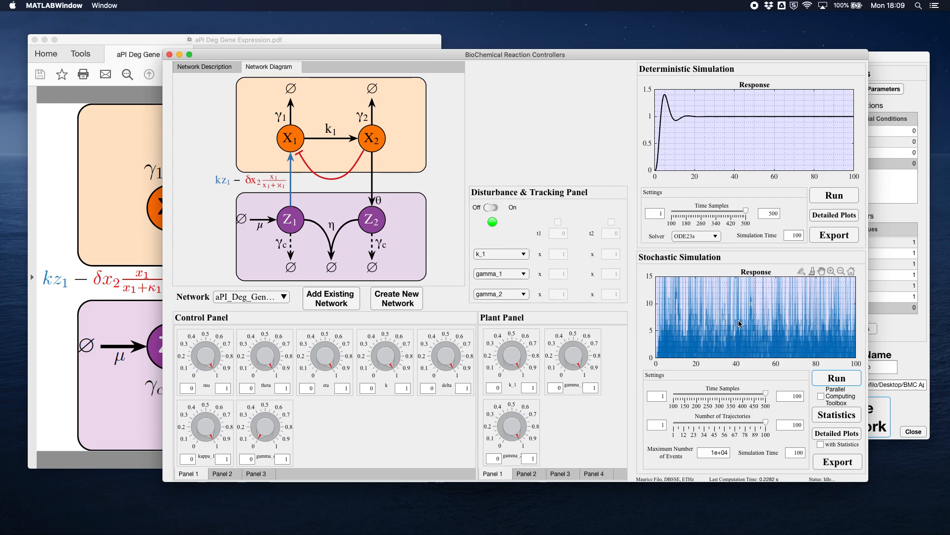
{"action": "mouse_move", "coordinate": [810, 344]}
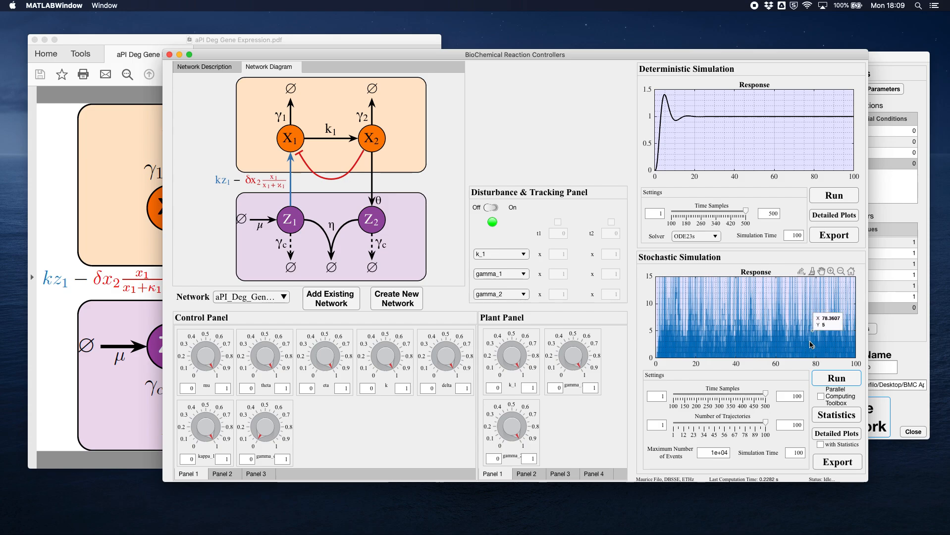
{"action": "left_click", "coordinate": [839, 416]}
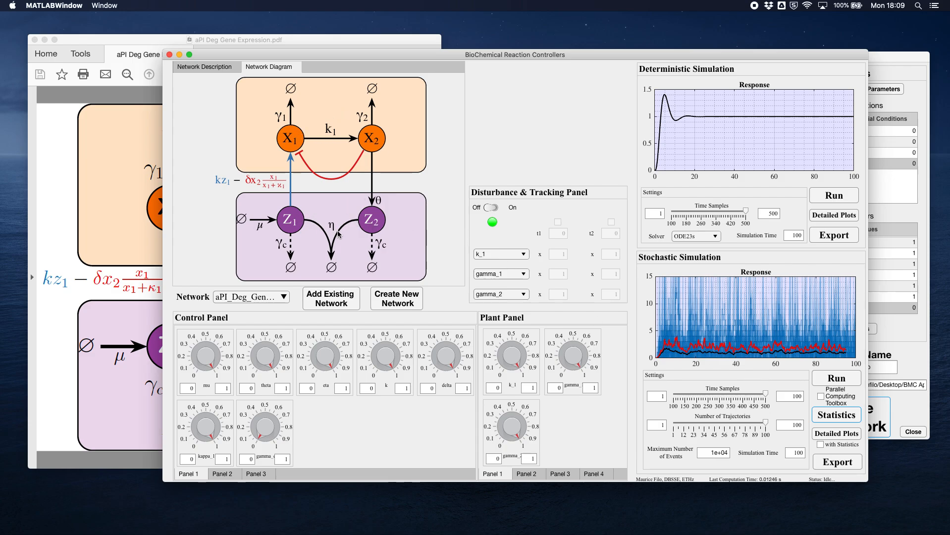
- Examine the detailed deterministic plots of all four species in a separate figure, and close the figure
{"action": "left_click", "coordinate": [832, 218]}
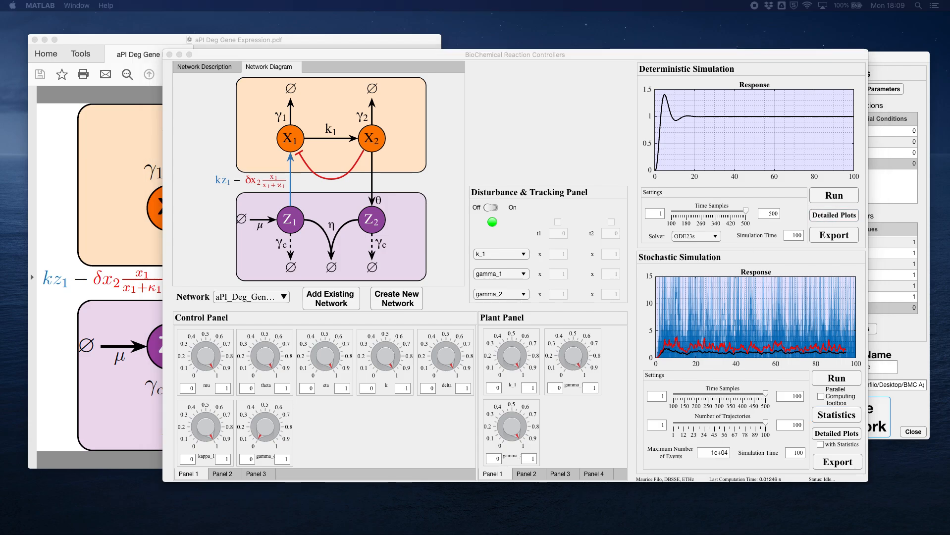
{"action": "left_click_drag", "start_coordinate": [418, 157], "coordinate": [449, 89]}
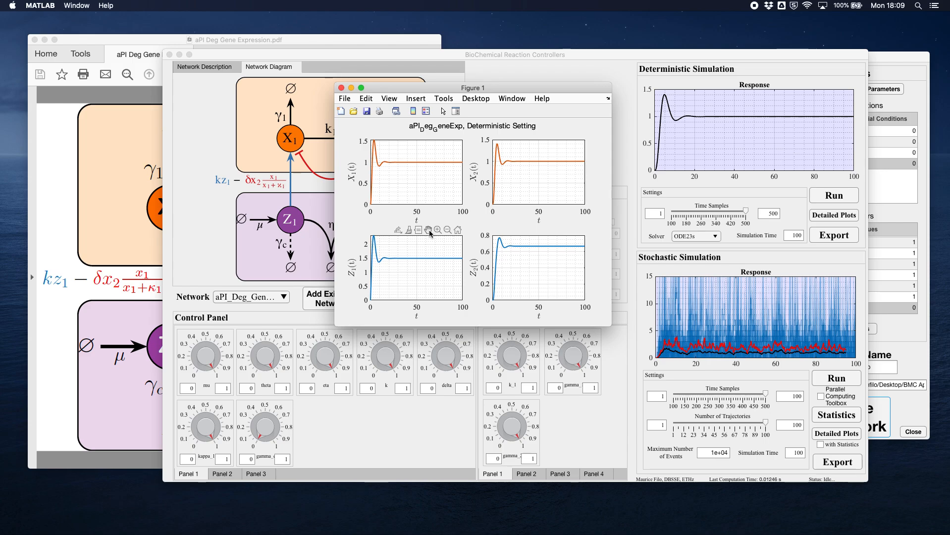
{"action": "left_click", "coordinate": [341, 88]}
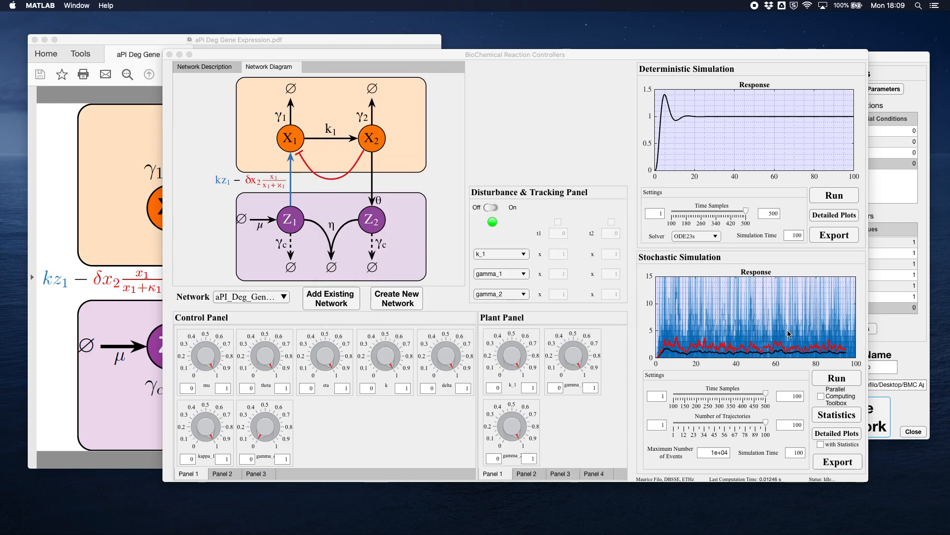
- Examine the detailed stochastic plots with statistics included in an enlarged figure, and close the figure
{"action": "left_click", "coordinate": [820, 444]}
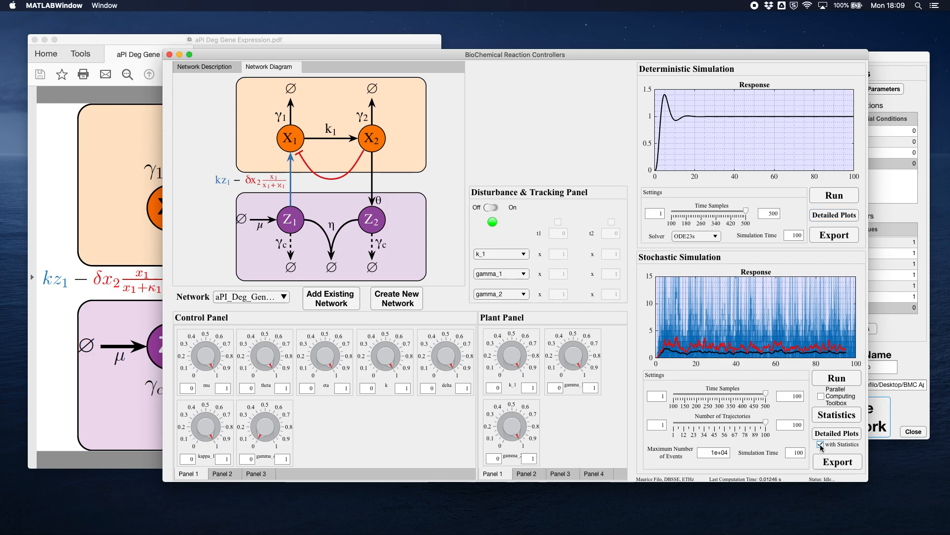
{"action": "left_click", "coordinate": [844, 435]}
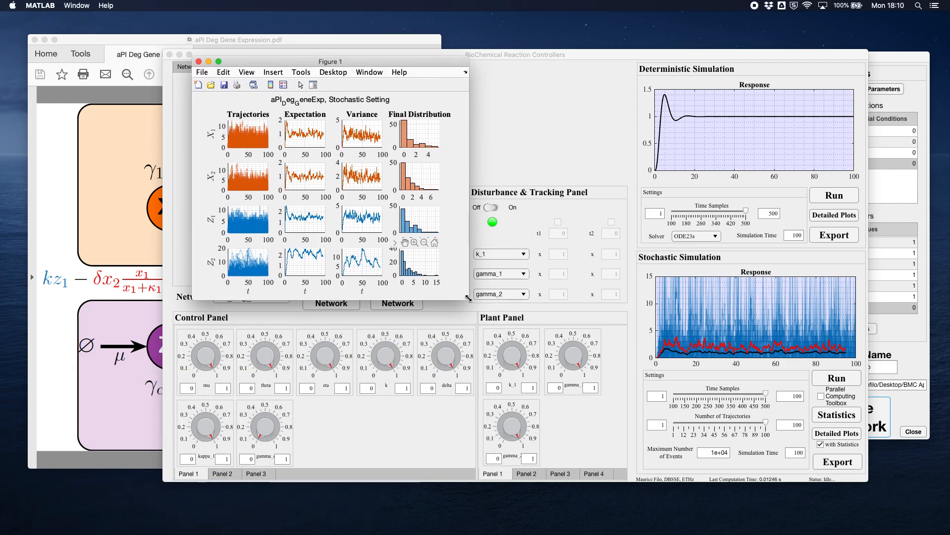
{"action": "left_click_drag", "start_coordinate": [468, 298], "coordinate": [746, 456]}
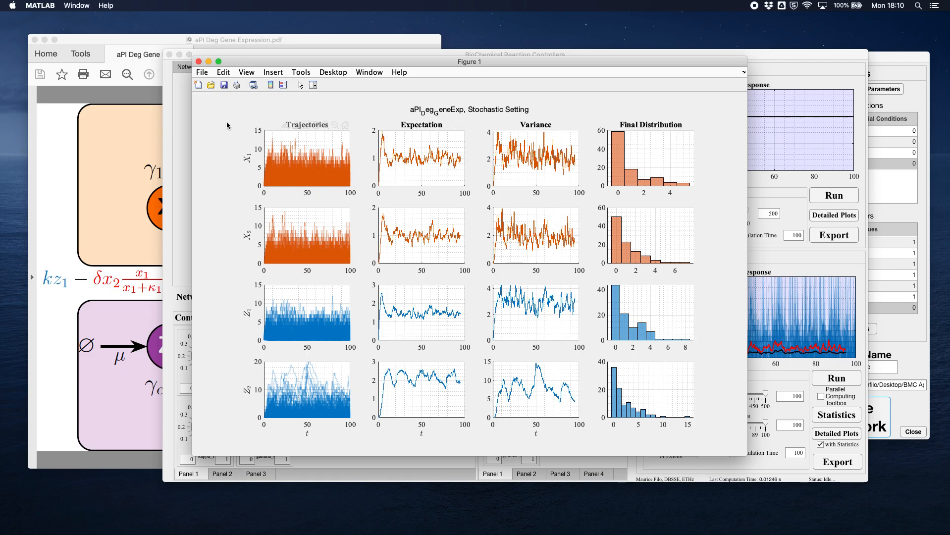
{"action": "left_click", "coordinate": [198, 62]}
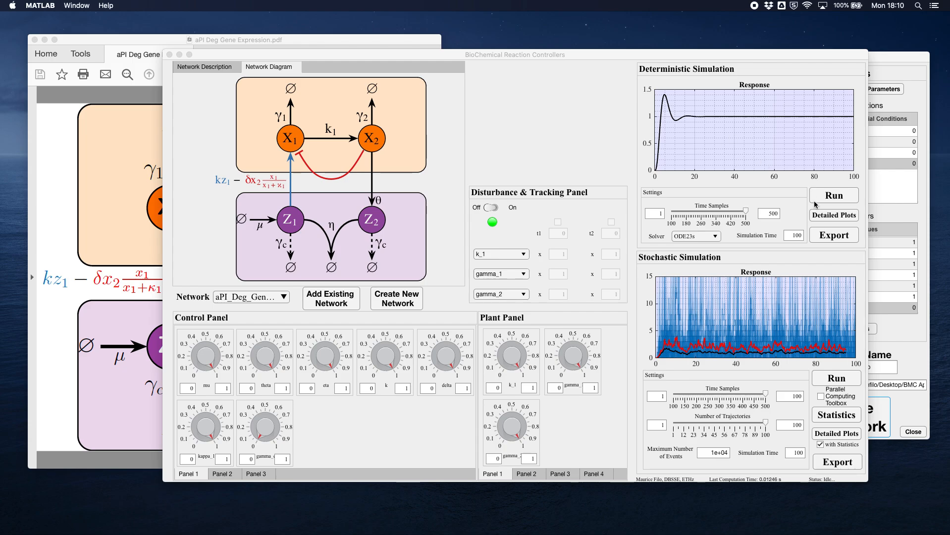
- Export the deterministic results to the workspace as variables t, X_1, X_2, Z_1 and Z_2
{"action": "left_click", "coordinate": [829, 245]}
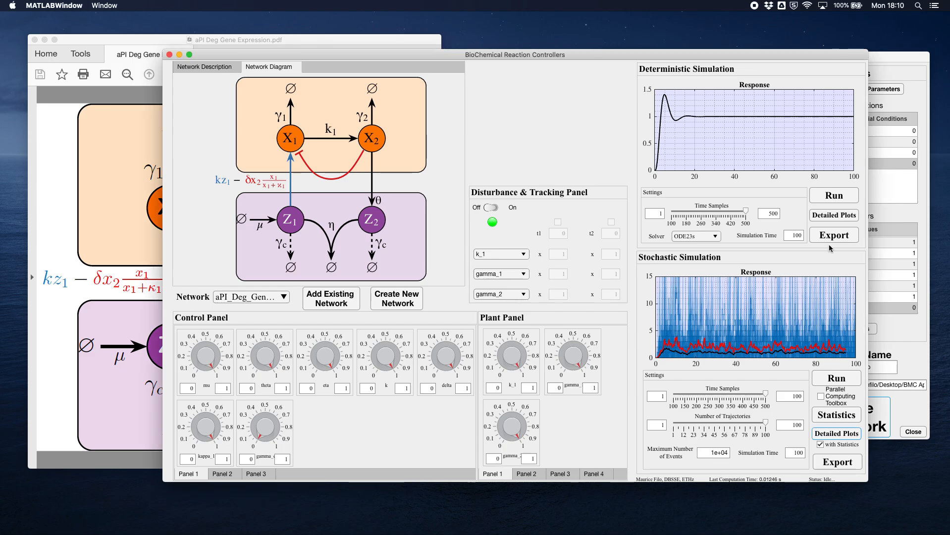
{"action": "left_click", "coordinate": [835, 236]}
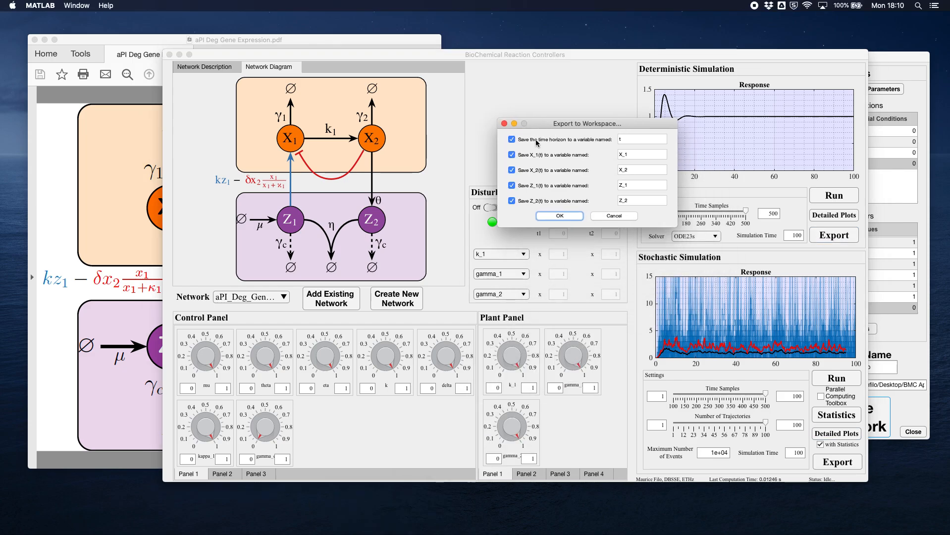
{"action": "left_click", "coordinate": [619, 139]}
{"action": "key", "text": "BackSpace"}
{"action": "left_click", "coordinate": [573, 217]}
- Check the exported variables in the main MATLAB workspace and return to the BioChemical Reaction Controllers window
{"action": "key", "text": "ctrl+Up"}
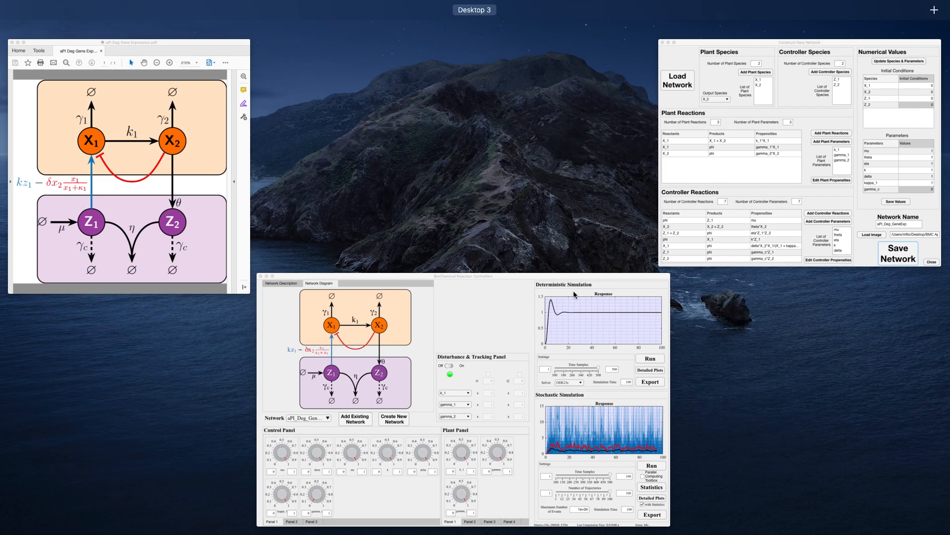
{"action": "key", "text": "ctrl+Up"}
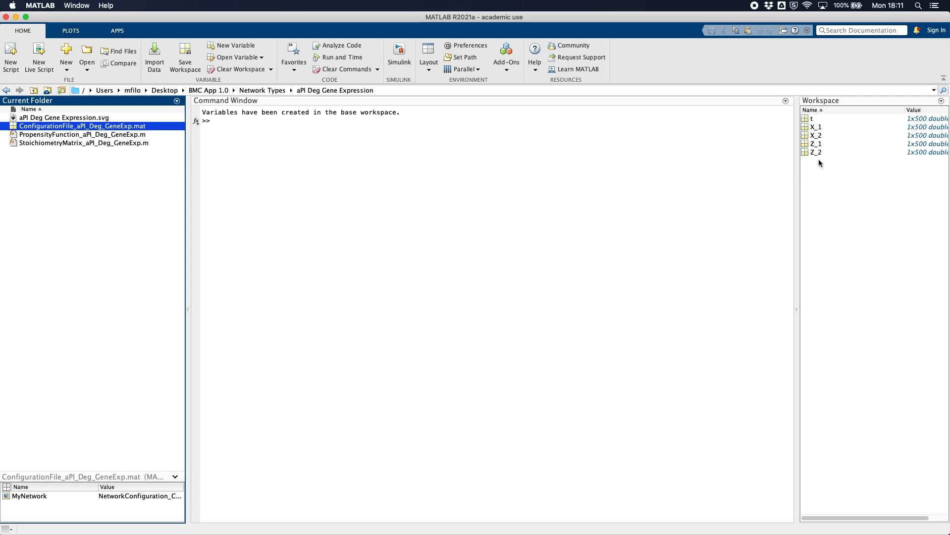
{"action": "key", "text": "ctrl+Up"}
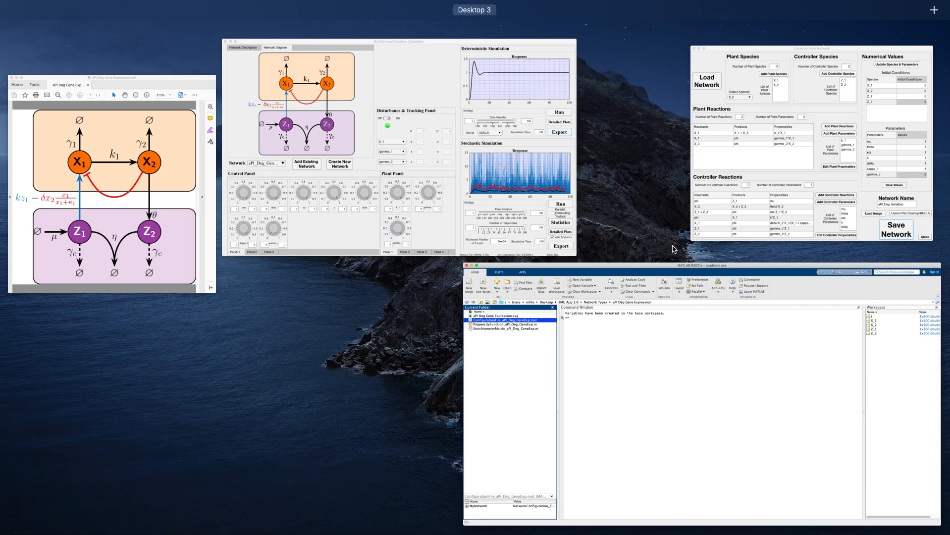
{"action": "left_click", "coordinate": [546, 198]}
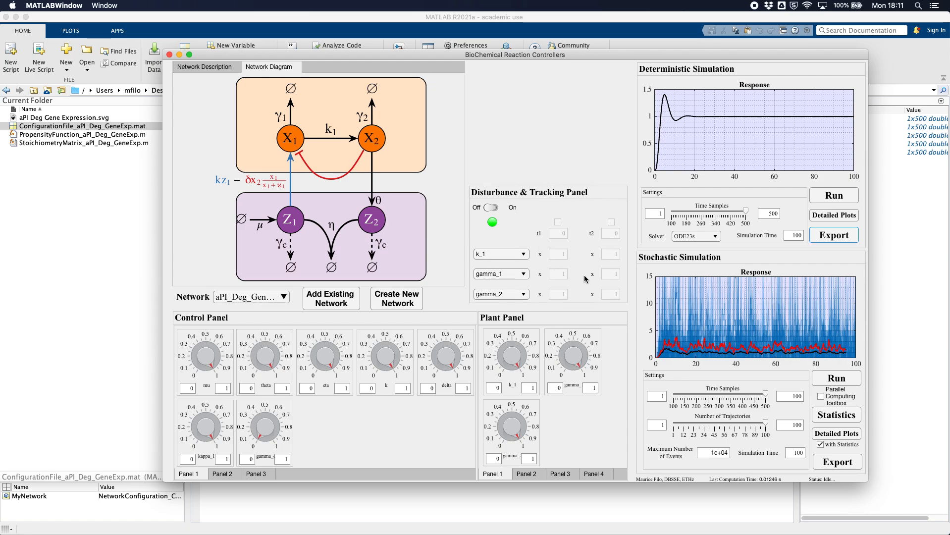
- Turn on disturbance and tracking, and enable the first disturbance with t1 set to 50
{"action": "left_click", "coordinate": [490, 210]}
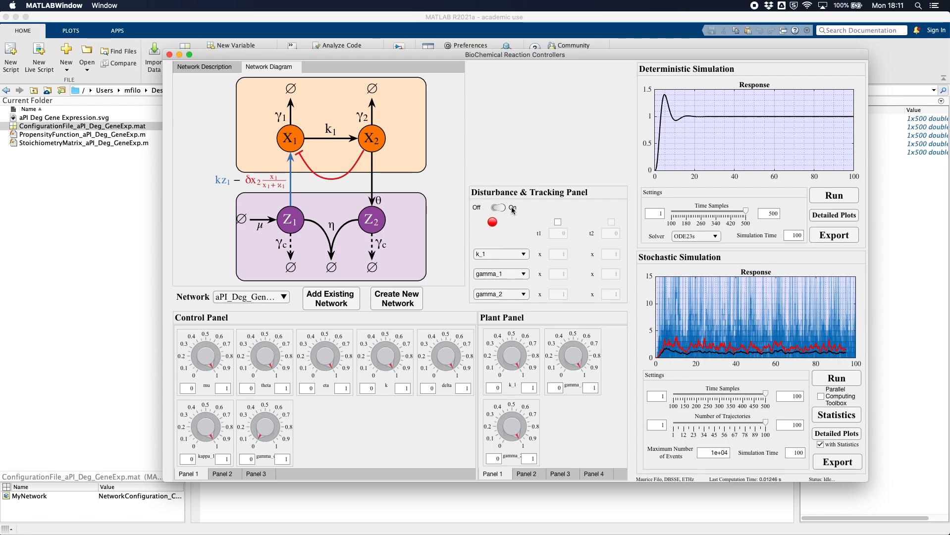
{"action": "left_click", "coordinate": [558, 222]}
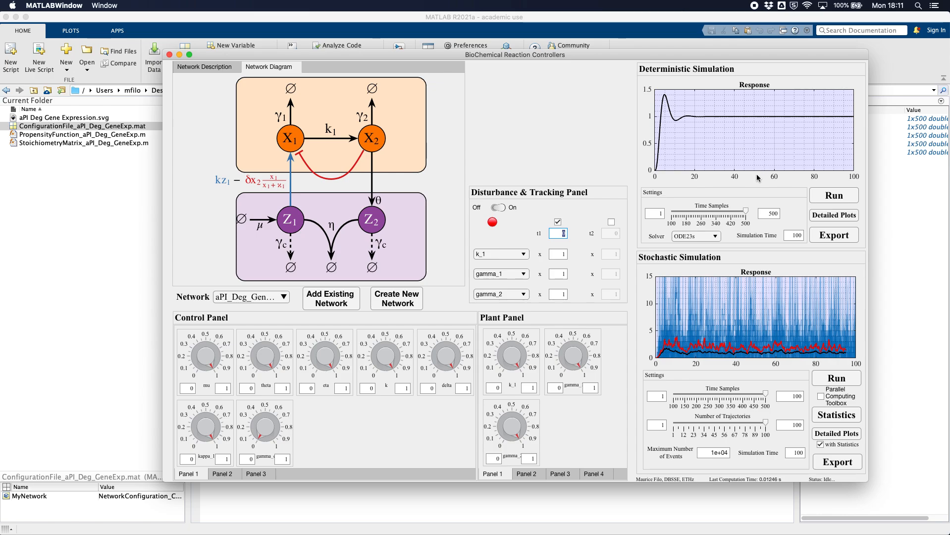
{"action": "type", "text": "50"}
{"action": "key", "text": "Return"}
- Set the gamma_2 multiplier for the t1 disturbance to 2 and rerun the deterministic simulation
{"action": "left_click", "coordinate": [524, 254]}
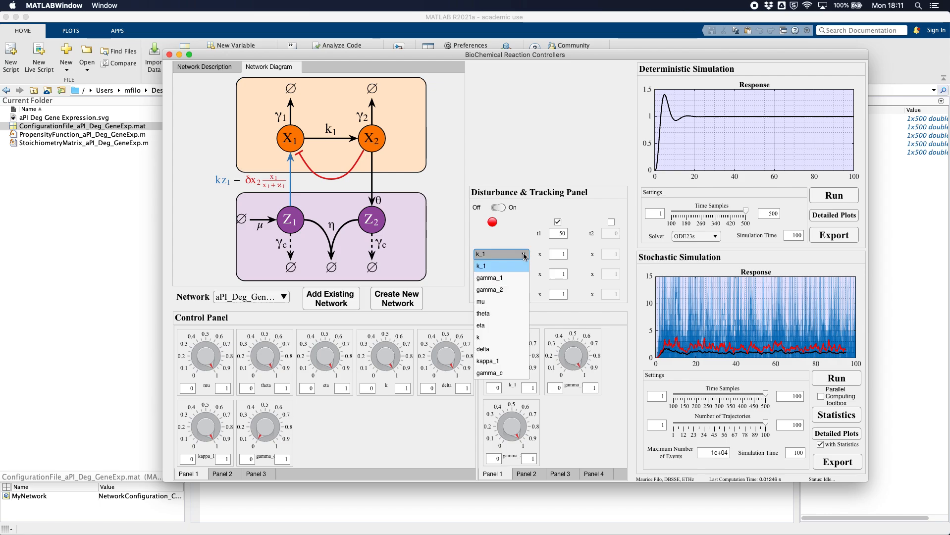
{"action": "left_click", "coordinate": [524, 255]}
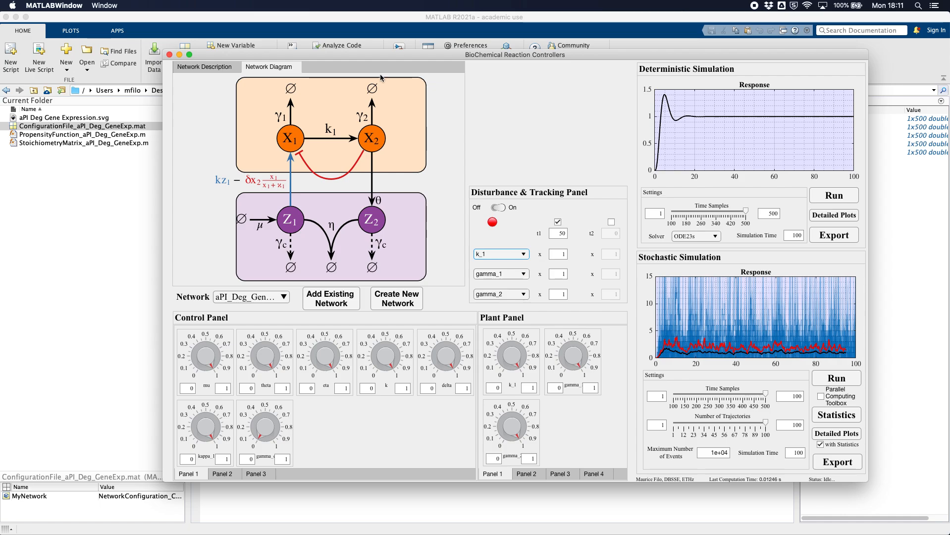
{"action": "left_click", "coordinate": [562, 295]}
{"action": "left_click", "coordinate": [580, 291]}
{"action": "left_click", "coordinate": [834, 195]}
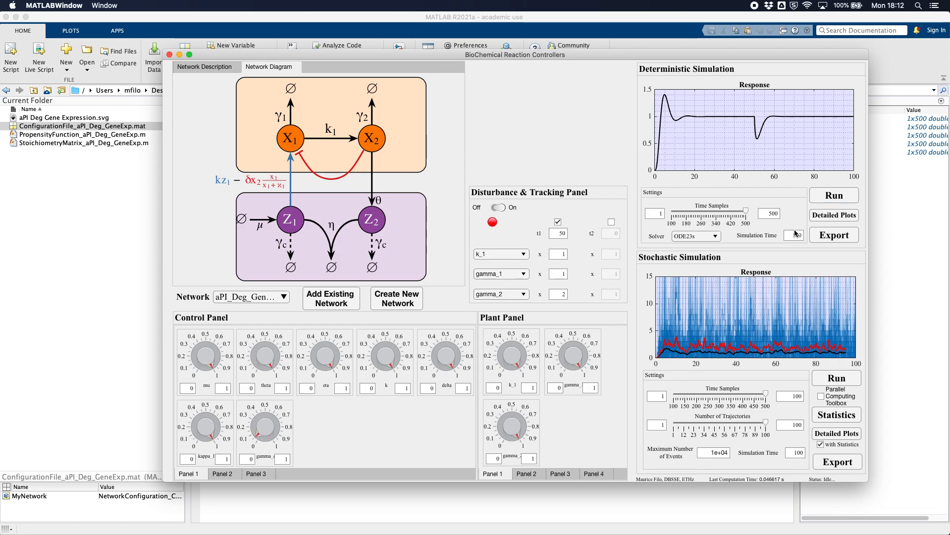
- Rerun the deterministic simulation with the controller parameter gamma_c raised slightly
{"action": "left_click", "coordinate": [845, 198]}
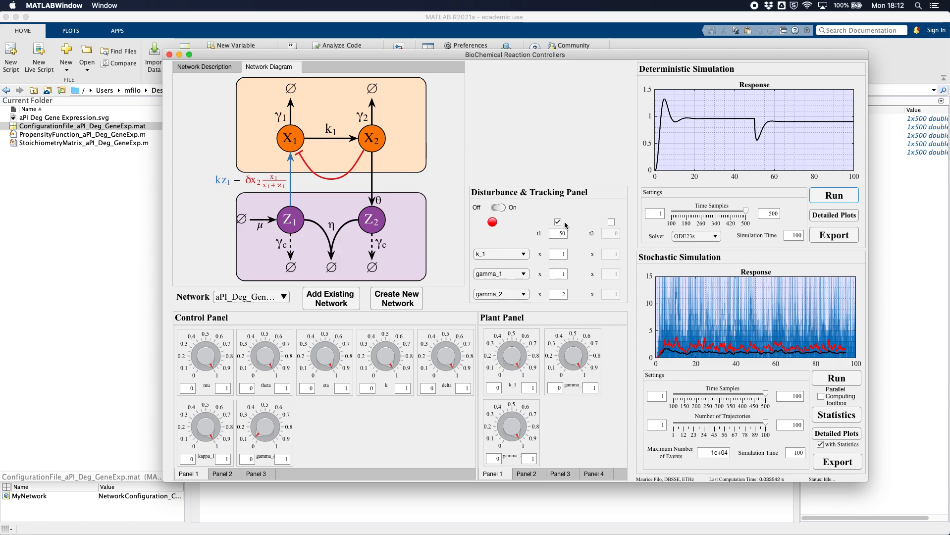
- Look through the parameters available for disturbance and reset the gamma_2 multiplier at t1 to 1
{"action": "left_click", "coordinate": [510, 255]}
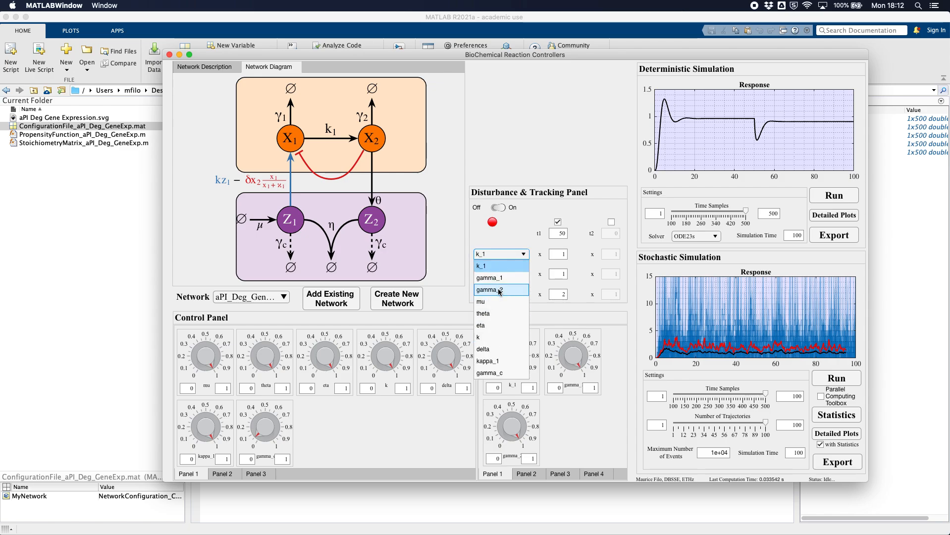
{"action": "left_click", "coordinate": [518, 242]}
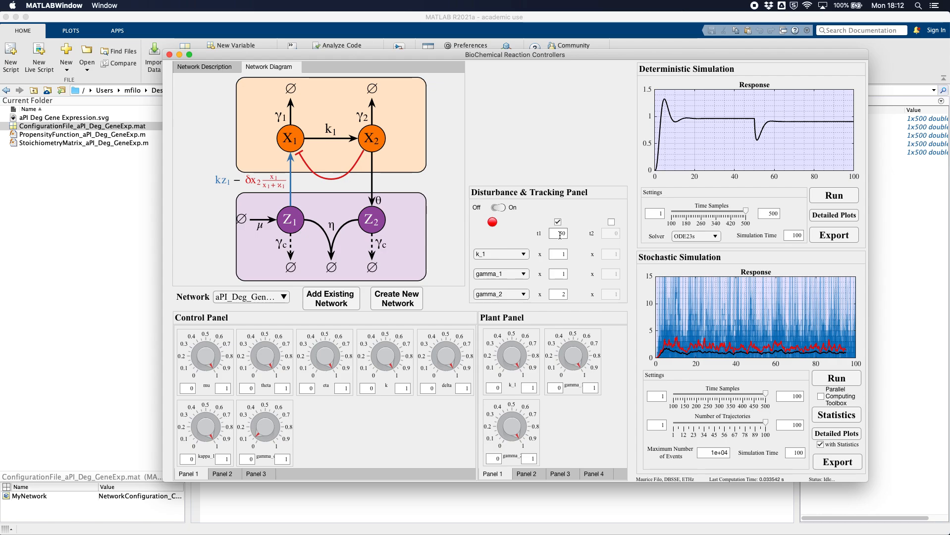
{"action": "left_click", "coordinate": [522, 295]}
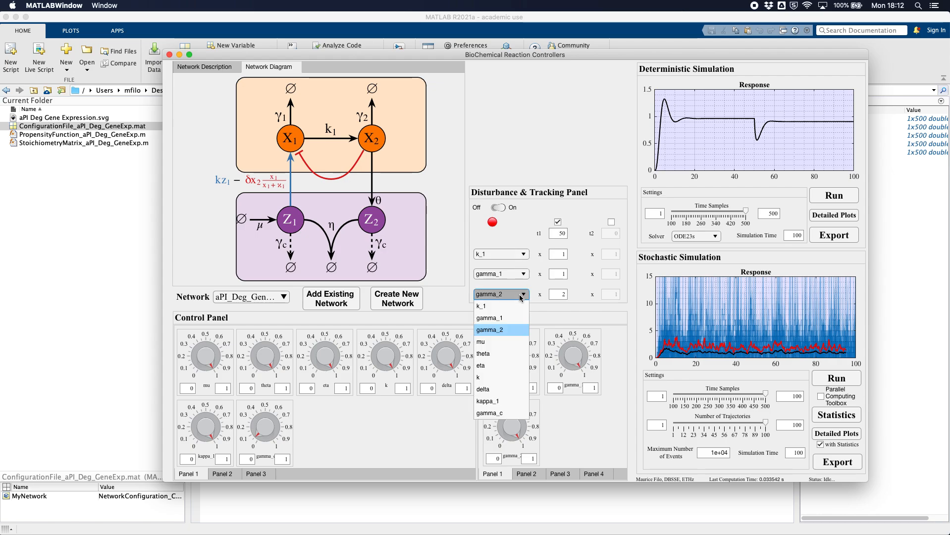
{"action": "left_click", "coordinate": [559, 293]}
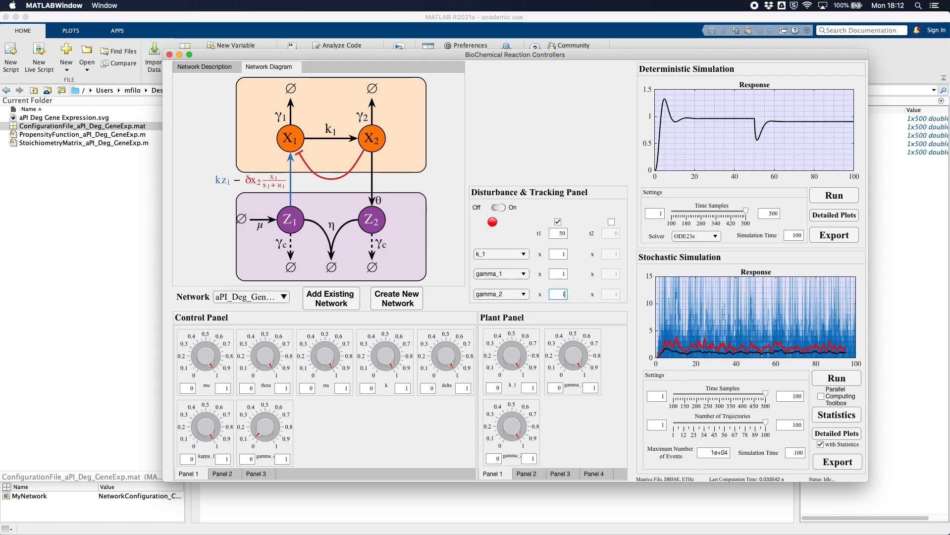
- Select mu as the first disturbed parameter with a t1 multiplier of 2 and rerun the deterministic simulation
{"action": "left_click", "coordinate": [510, 254]}
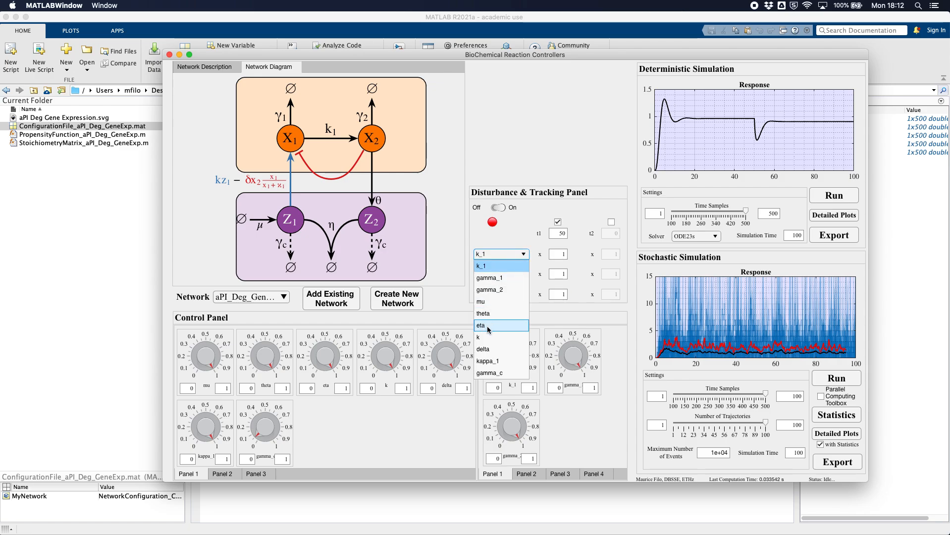
{"action": "left_click", "coordinate": [487, 301]}
{"action": "left_click", "coordinate": [559, 254]}
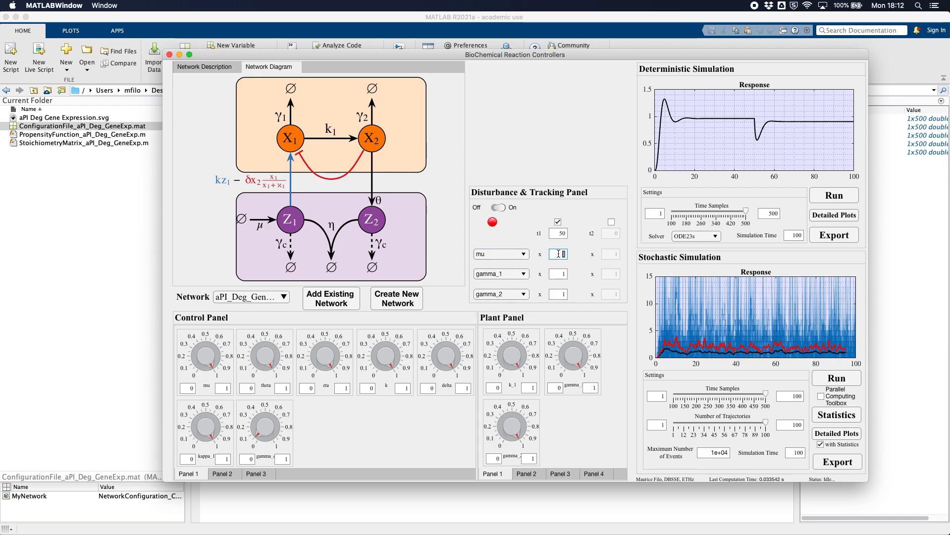
{"action": "left_click", "coordinate": [577, 251]}
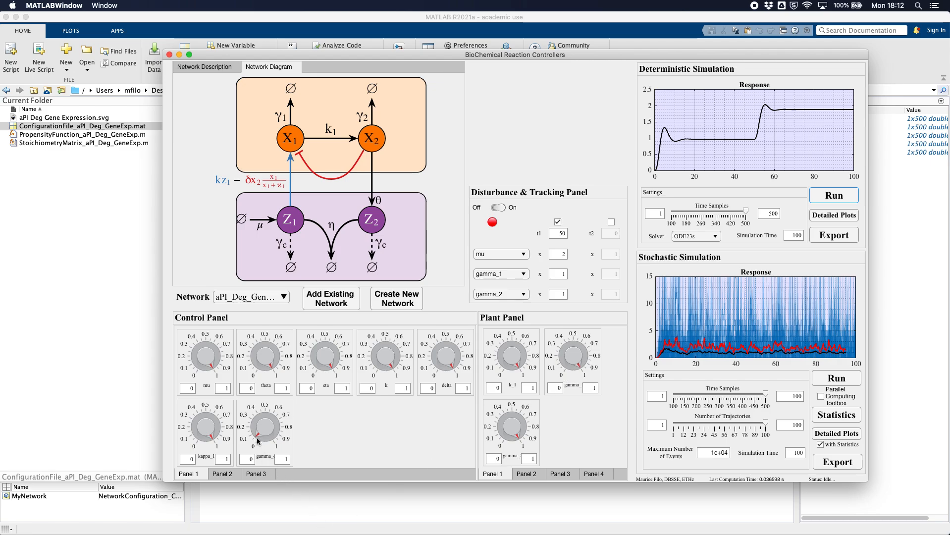
{"action": "left_click", "coordinate": [831, 196]}
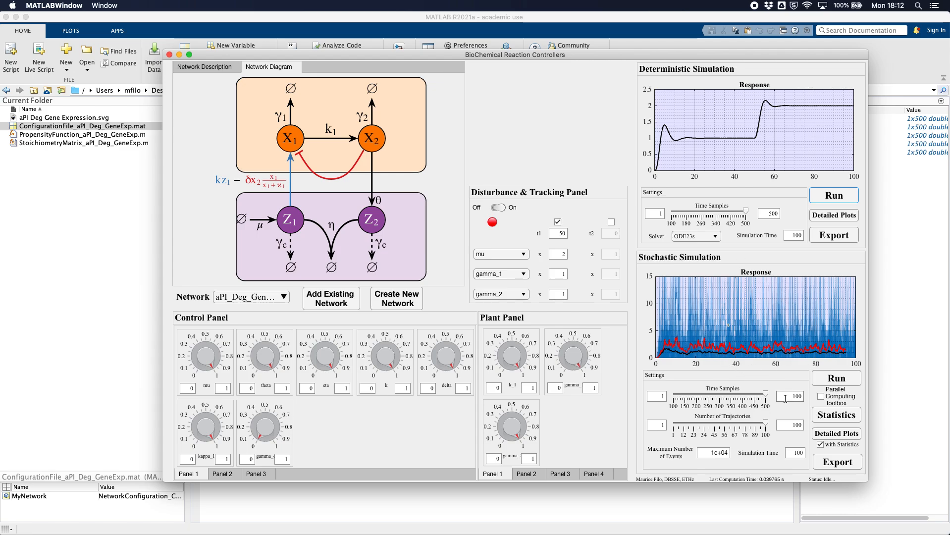
- Run the stochastic simulation with the Parallel Computing Toolbox enabled, check the parallel pool startup in MATLAB and return to the BioChemical Reaction Controllers window
{"action": "left_click", "coordinate": [835, 379]}
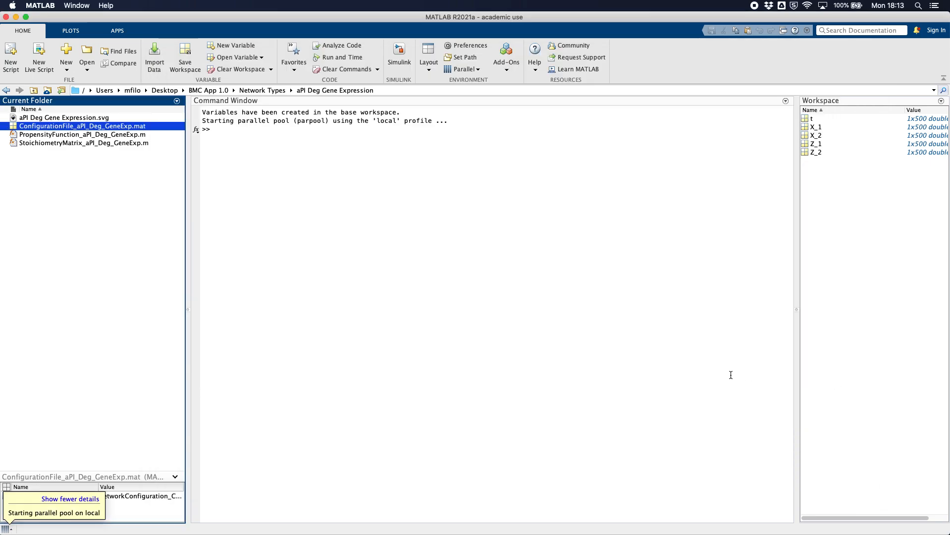
{"action": "key", "text": "ctrl+Up"}
{"action": "left_click", "coordinate": [554, 245]}
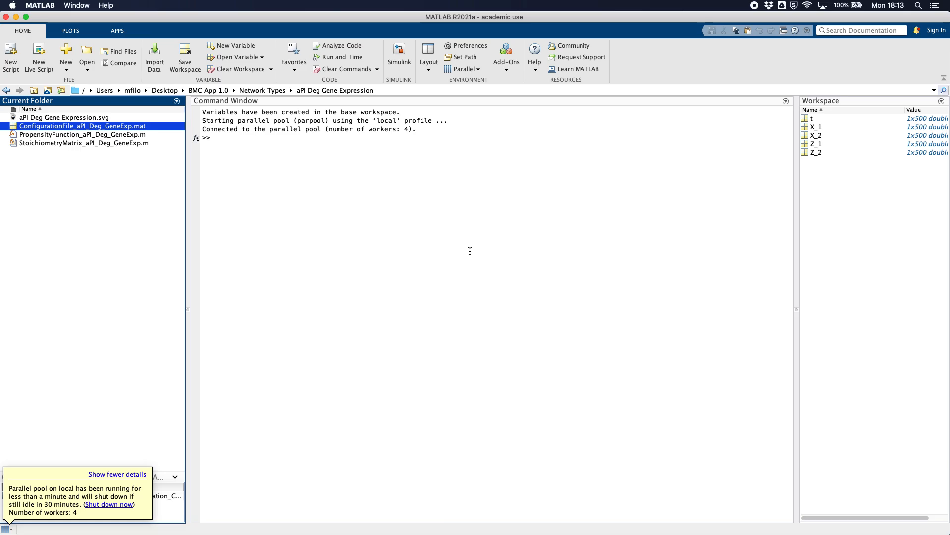
{"action": "key", "text": "ctrl+Up"}
{"action": "left_click", "coordinate": [479, 195]}
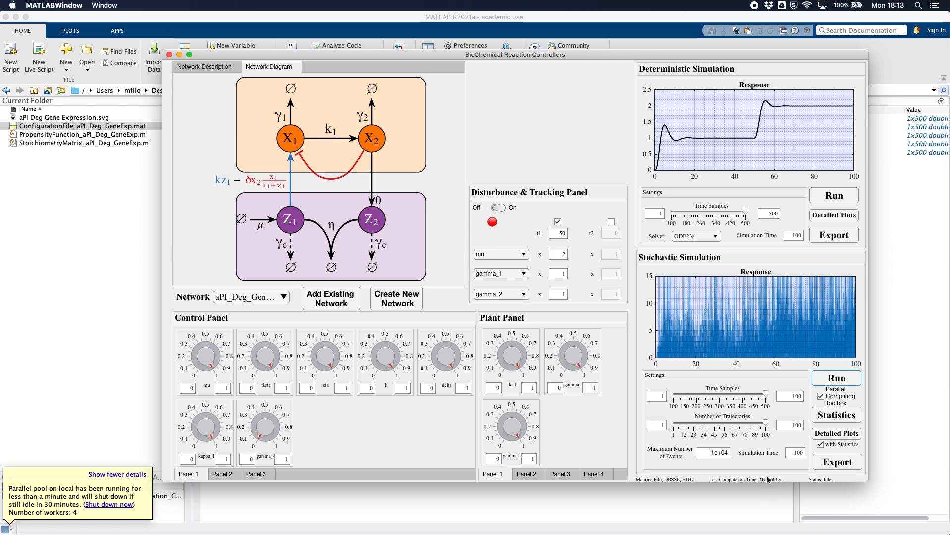
- Rerun the stochastic simulation using the parallel pool and overlay the statistics on its response plot
{"action": "left_click", "coordinate": [837, 379]}
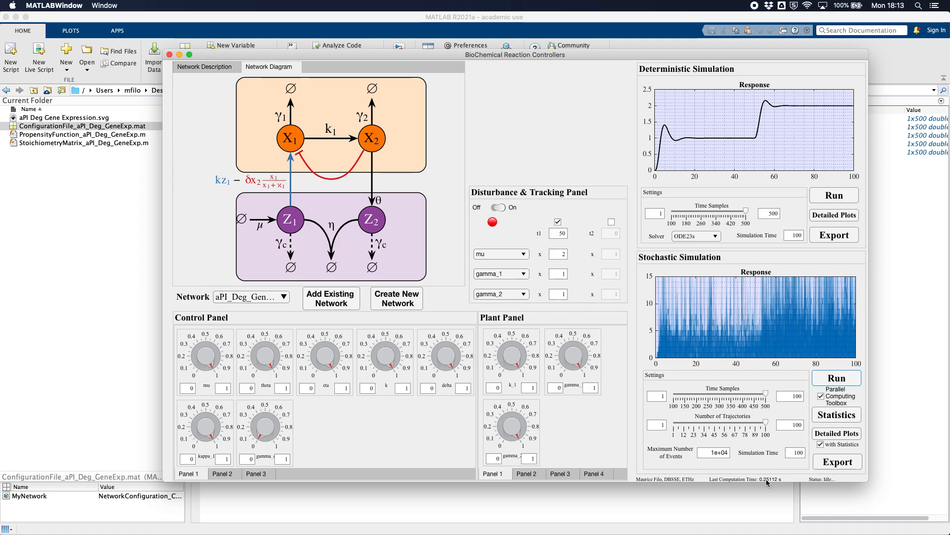
{"action": "left_click", "coordinate": [840, 420]}
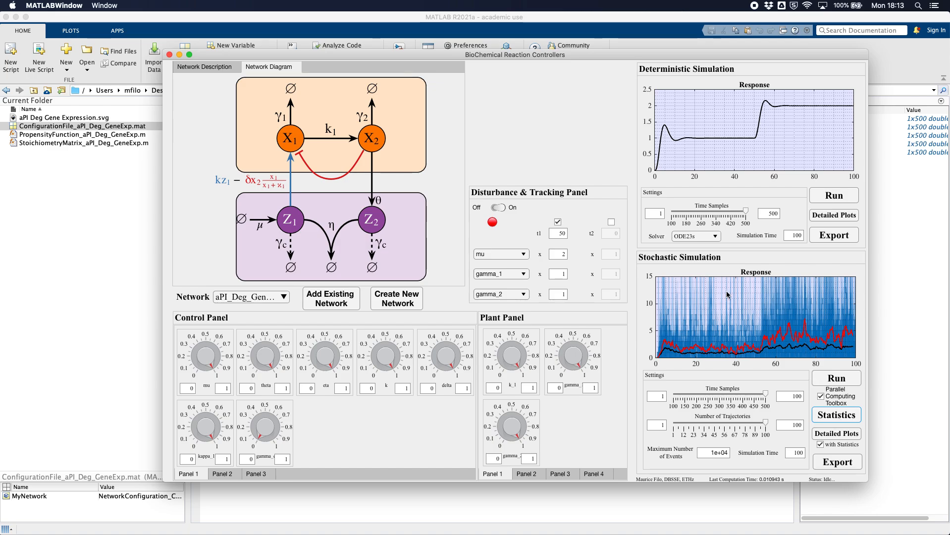
{"action": "mouse_move", "coordinate": [726, 295]}
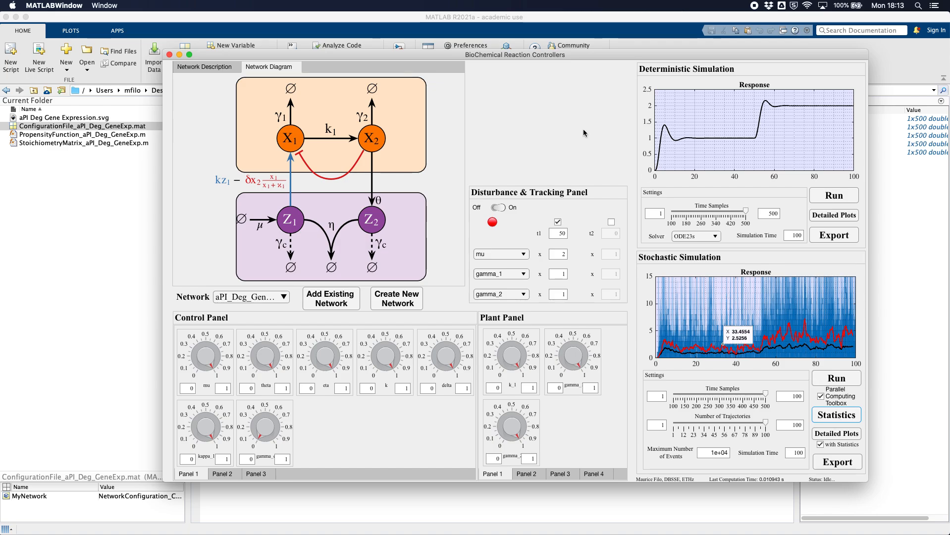